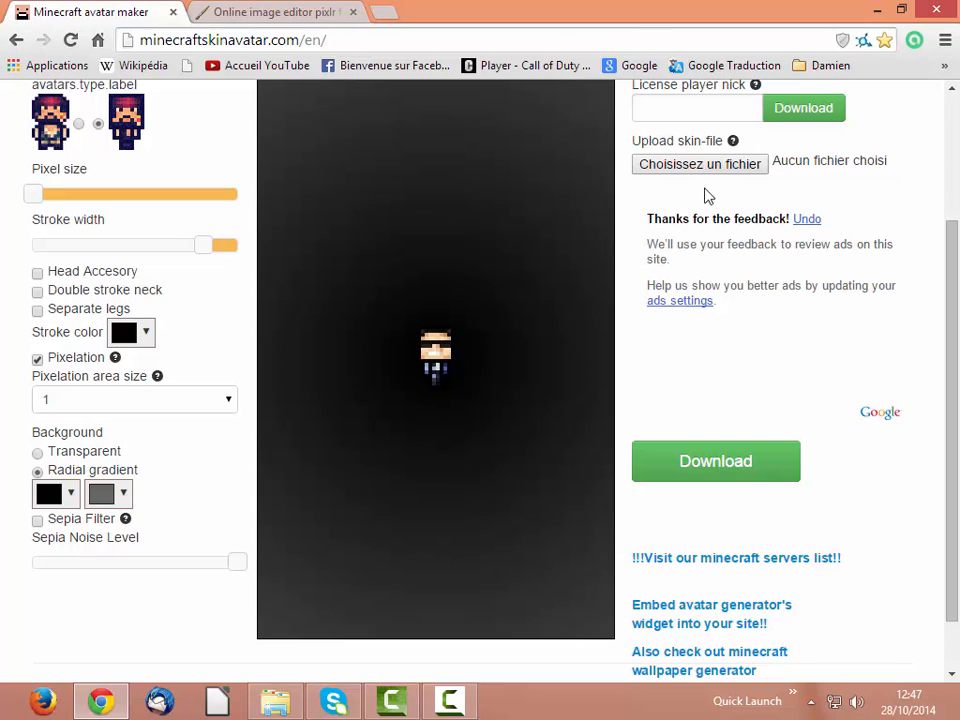
Look over the avatar maker page, including its sample skins, avatar settings and skin upload options.
{"action": "scroll", "coordinate": [708, 196], "scroll_direction": "up", "scroll_amount": 3}
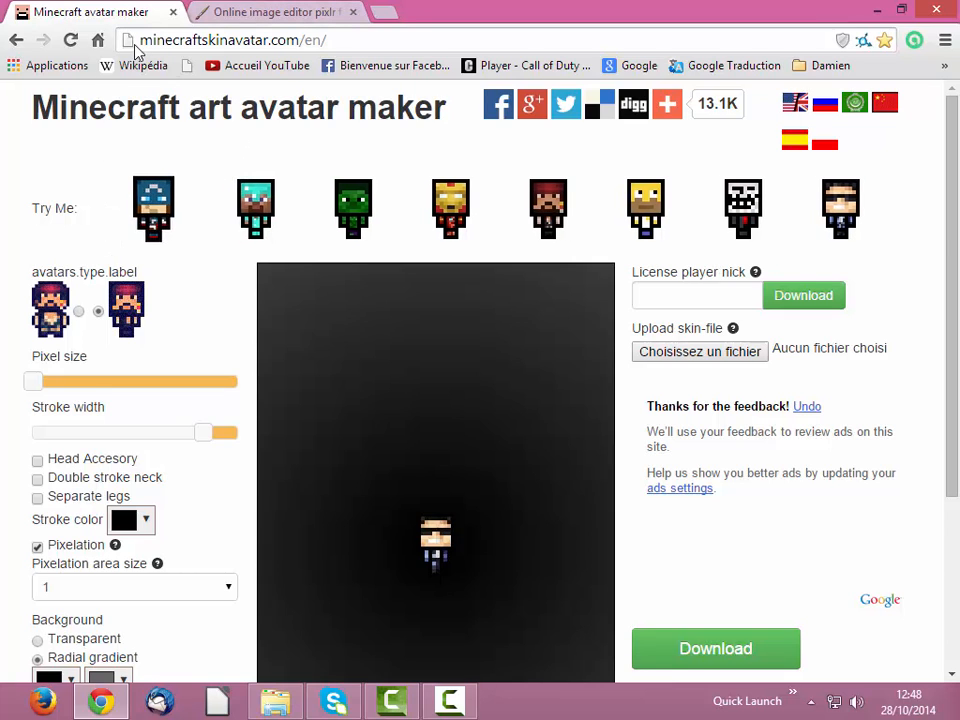
{"action": "scroll", "coordinate": [345, 320], "scroll_direction": "down", "scroll_amount": 2}
{"action": "scroll", "coordinate": [330, 320], "scroll_direction": "up", "scroll_amount": 1}
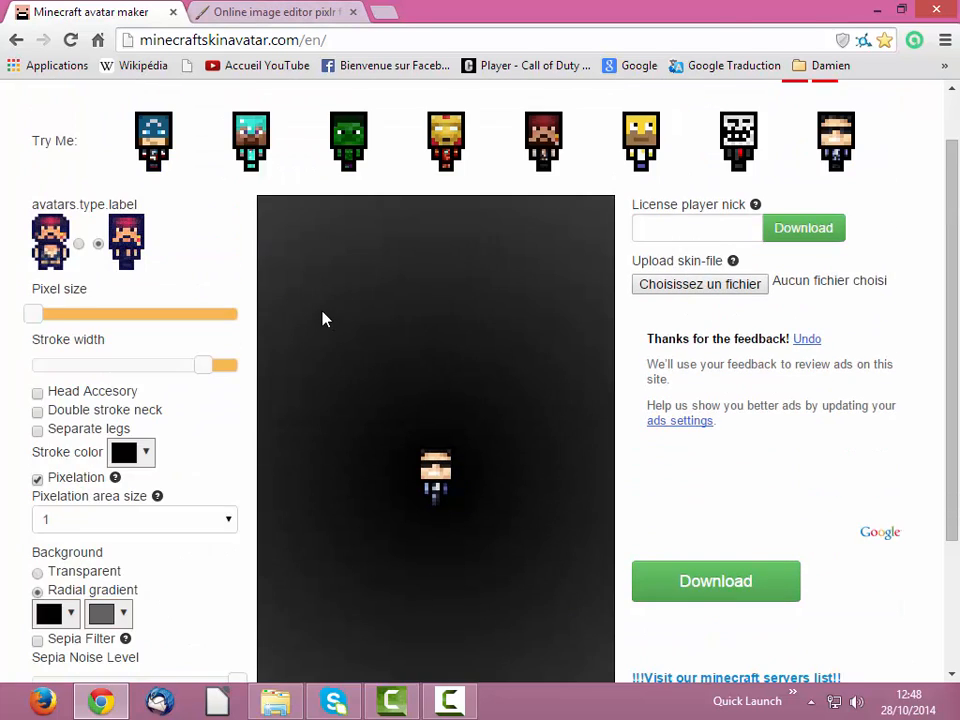
{"action": "scroll", "coordinate": [160, 300], "scroll_direction": "up", "scroll_amount": 1}
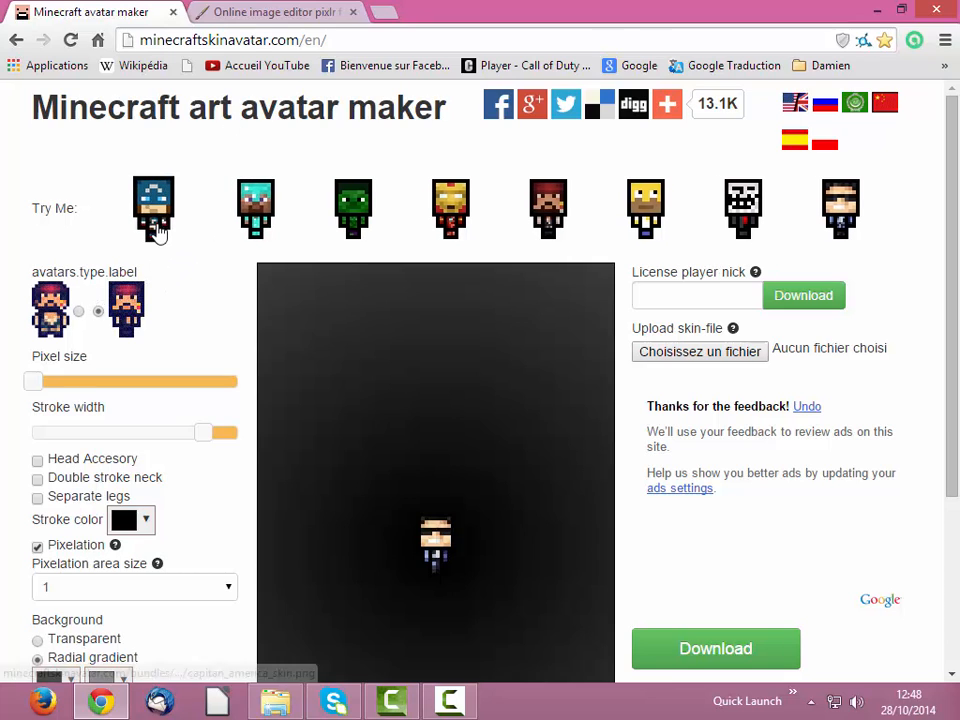
{"action": "scroll", "coordinate": [170, 248], "scroll_direction": "down", "scroll_amount": 1}
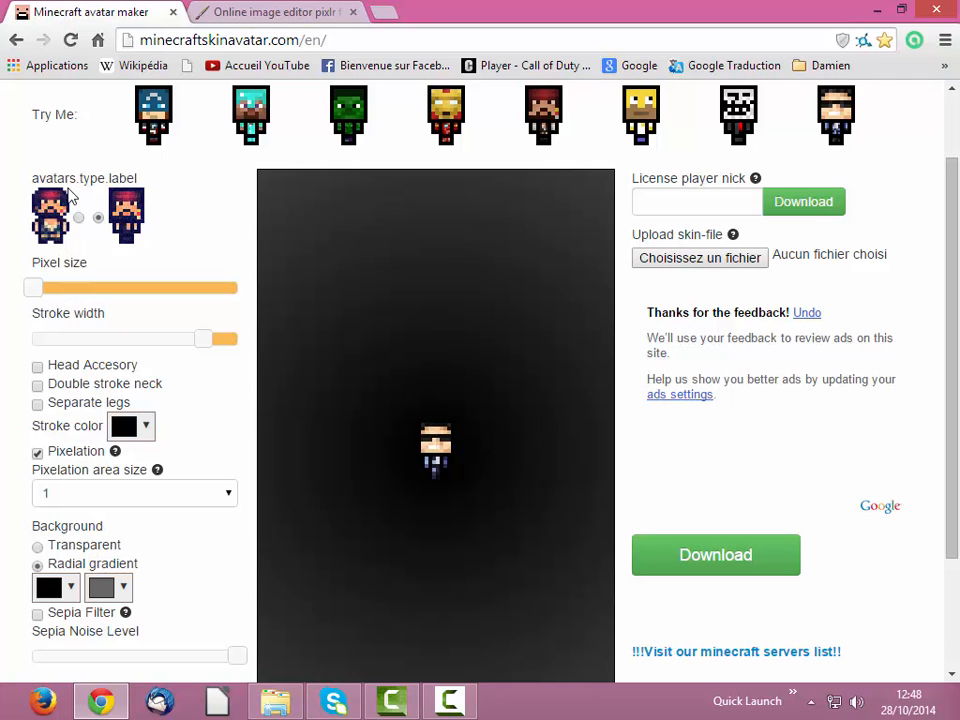
{"action": "scroll", "coordinate": [182, 188], "scroll_direction": "up", "scroll_amount": 1}
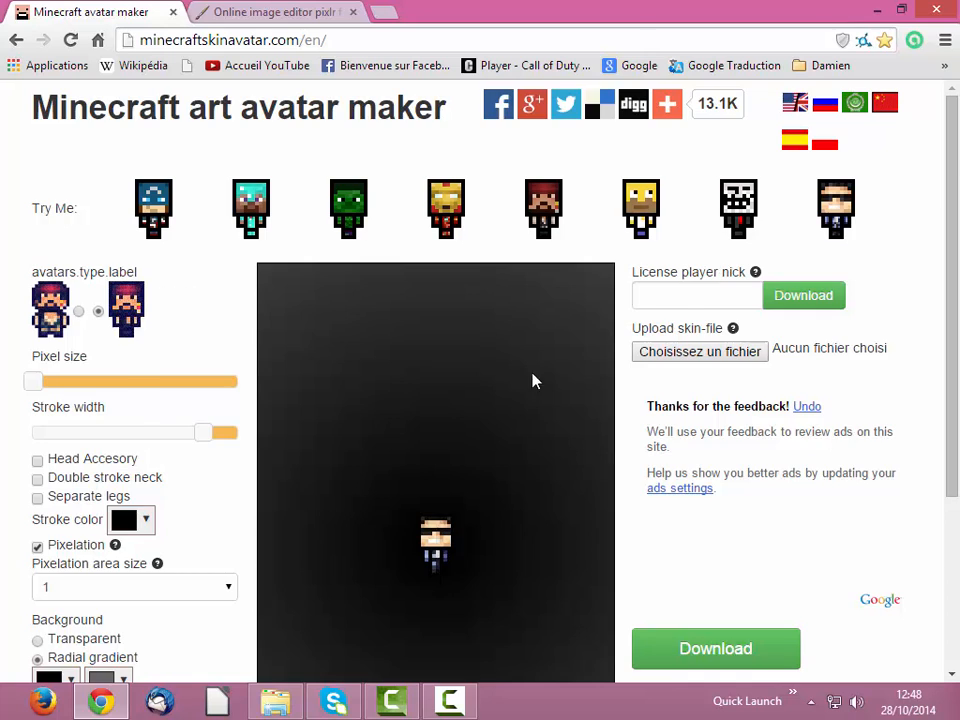
{"action": "scroll", "coordinate": [590, 400], "scroll_direction": "down", "scroll_amount": 3}
{"action": "scroll", "coordinate": [322, 342], "scroll_direction": "up", "scroll_amount": 2}
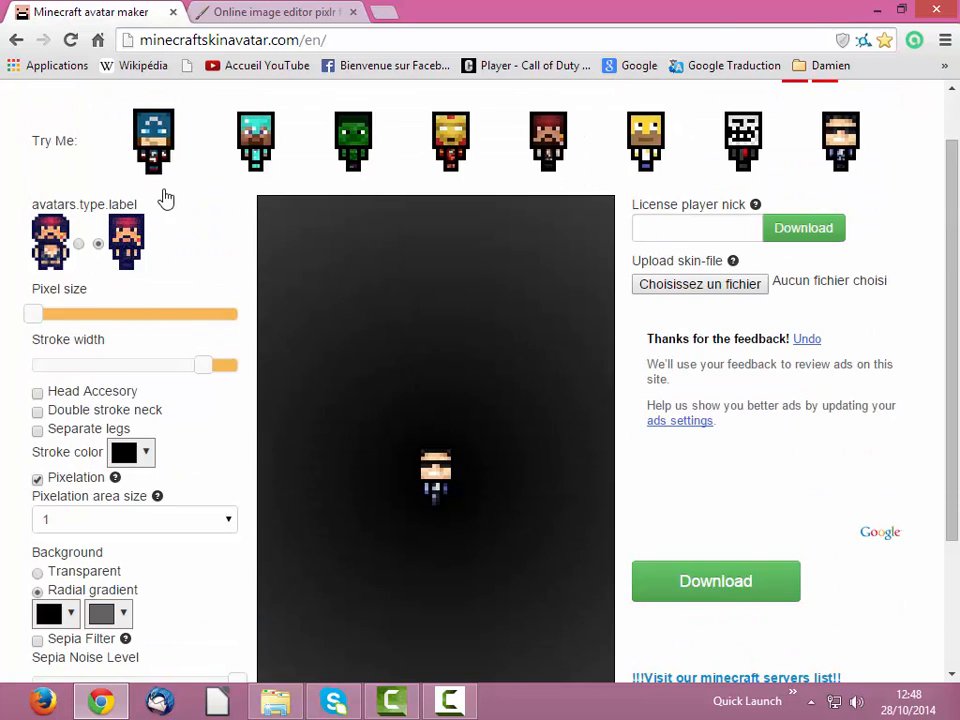
{"action": "scroll", "coordinate": [170, 192], "scroll_direction": "up", "scroll_amount": 1}
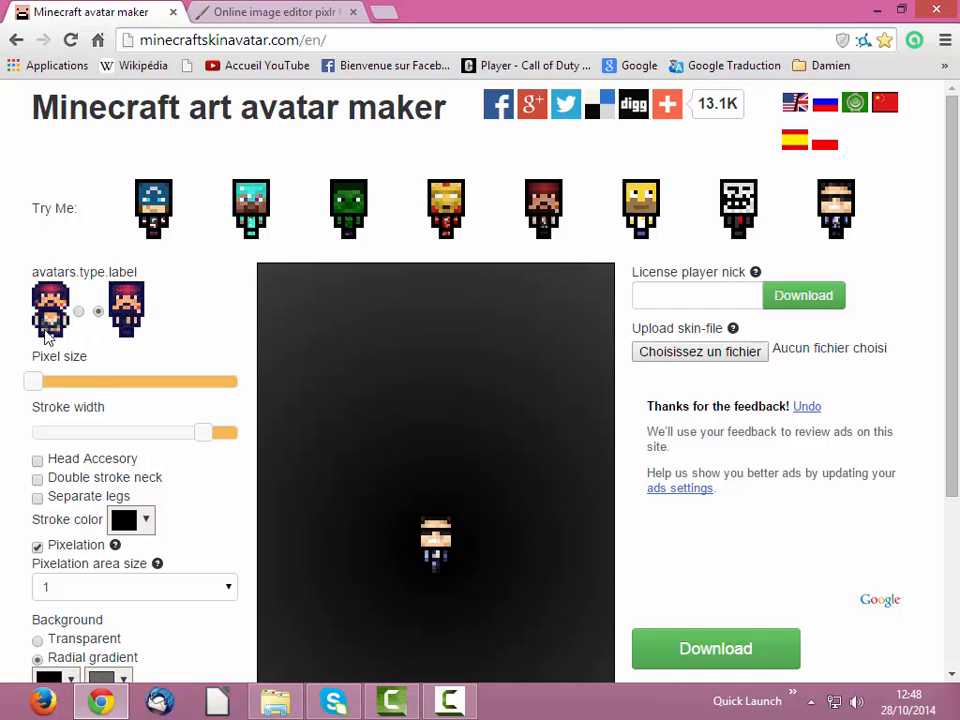
Set both the avatar's pixel size and its stroke width to the maximum.
{"action": "left_click_drag", "start_coordinate": [36, 392], "coordinate": [240, 387]}
{"action": "scroll", "coordinate": [270, 373], "scroll_direction": "down", "scroll_amount": 2}
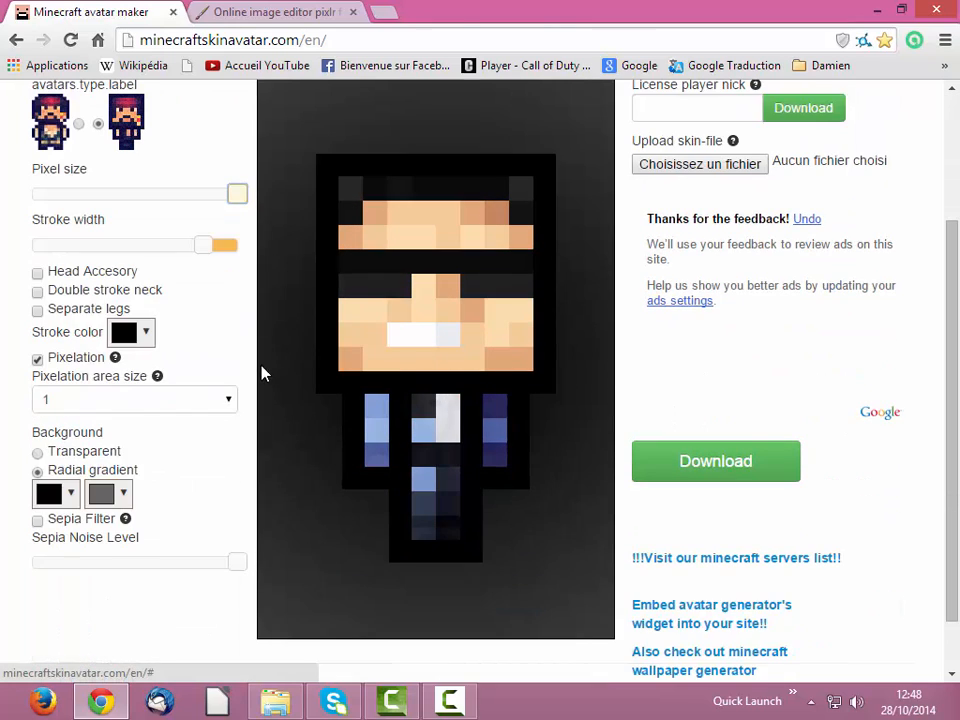
{"action": "scroll", "coordinate": [212, 355], "scroll_direction": "up", "scroll_amount": 1}
{"action": "mouse_move", "coordinate": [204, 340]}
{"action": "left_mouse_down"}
{"action": "mouse_move", "coordinate": [79, 347]}
{"action": "mouse_move", "coordinate": [238, 341]}
{"action": "left_mouse_up"}
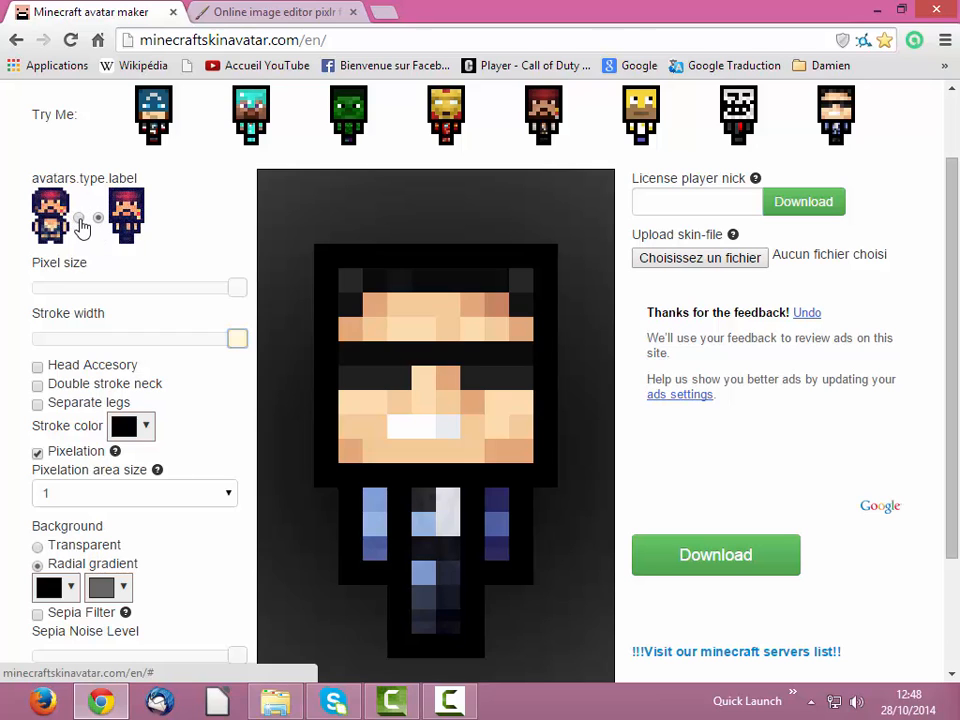
Compare the two avatar types in the preview and return to the narrow-bodied second type.
{"action": "left_click", "coordinate": [78, 218]}
{"action": "left_click", "coordinate": [98, 218]}
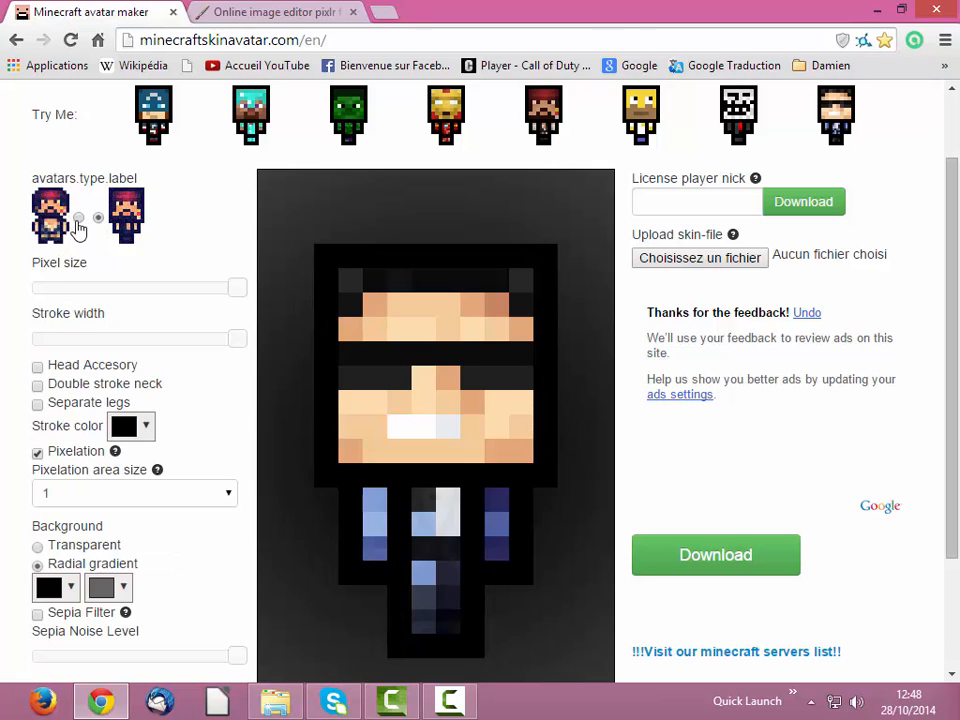
{"action": "left_click", "coordinate": [78, 218]}
{"action": "left_click", "coordinate": [97, 218]}
{"action": "left_click", "coordinate": [79, 218]}
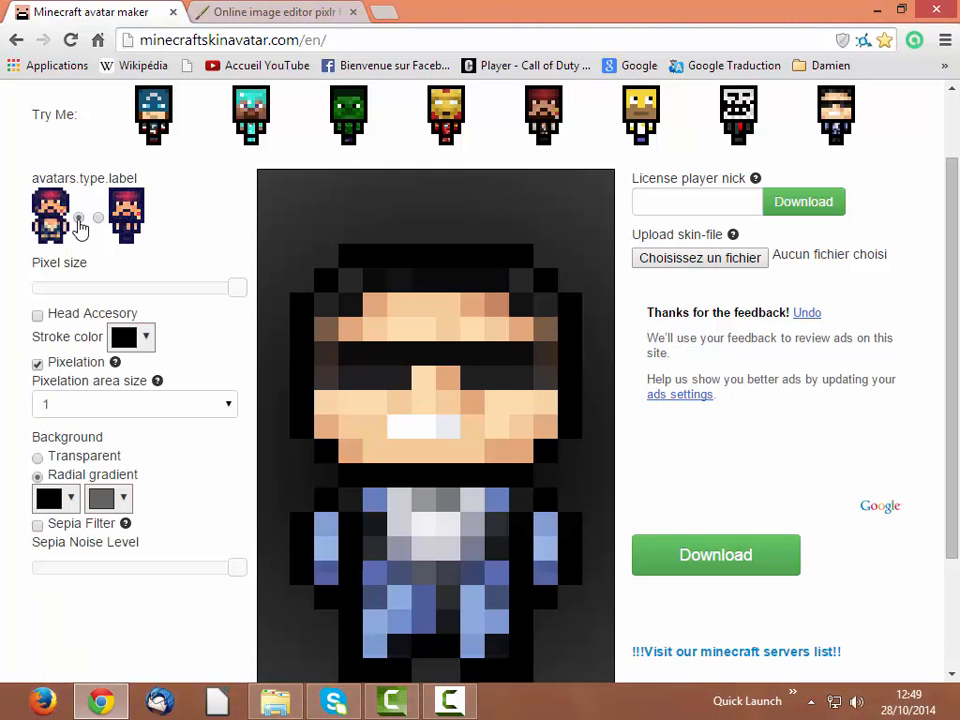
{"action": "left_click", "coordinate": [98, 218]}
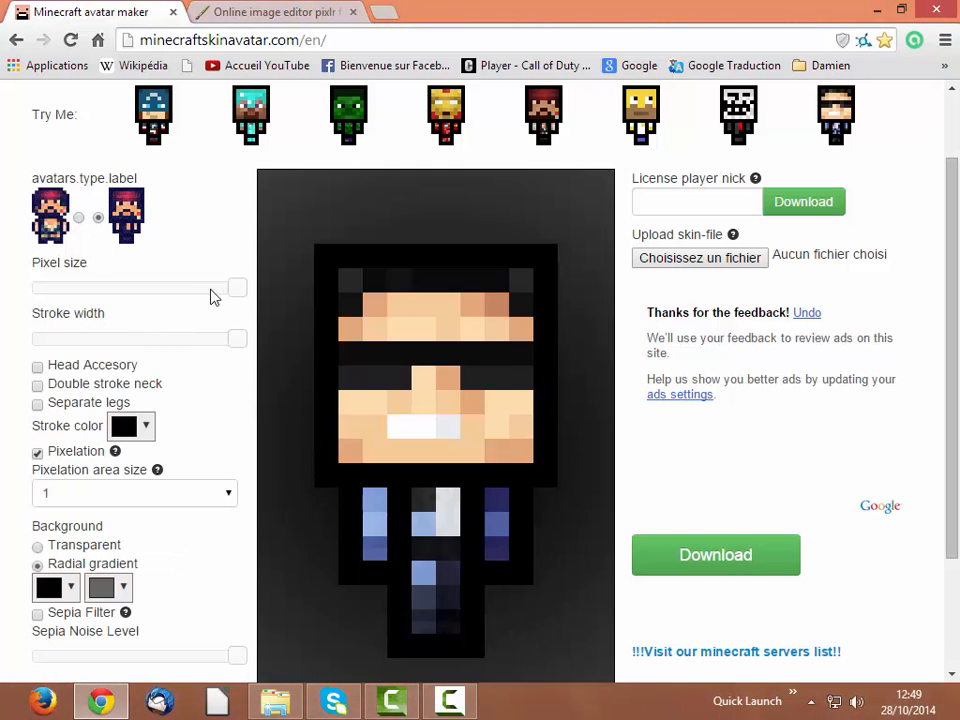
Reduce the avatar's stroke width to the minimum.
{"action": "mouse_move", "coordinate": [240, 349]}
{"action": "left_mouse_down"}
{"action": "mouse_move", "coordinate": [186, 347]}
{"action": "mouse_move", "coordinate": [242, 338]}
{"action": "mouse_move", "coordinate": [36, 332]}
{"action": "mouse_move", "coordinate": [113, 324]}
{"action": "mouse_move", "coordinate": [75, 323]}
{"action": "mouse_move", "coordinate": [199, 343]}
{"action": "mouse_move", "coordinate": [43, 332]}
{"action": "mouse_move", "coordinate": [422, 403]}
{"action": "left_mouse_up"}
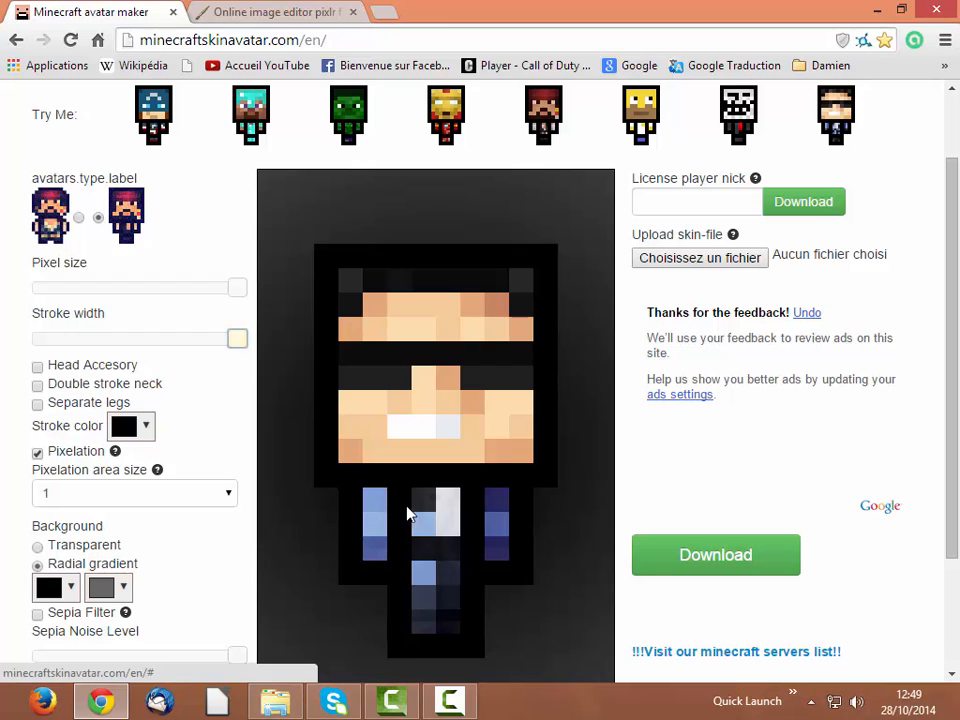
{"action": "mouse_move", "coordinate": [237, 343]}
{"action": "left_mouse_down"}
{"action": "mouse_move", "coordinate": [79, 366]}
{"action": "mouse_move", "coordinate": [30, 343]}
{"action": "mouse_move", "coordinate": [214, 349]}
{"action": "mouse_move", "coordinate": [326, 264]}
{"action": "left_mouse_up"}
{"action": "left_click_drag", "start_coordinate": [237, 338], "coordinate": [4, 339]}
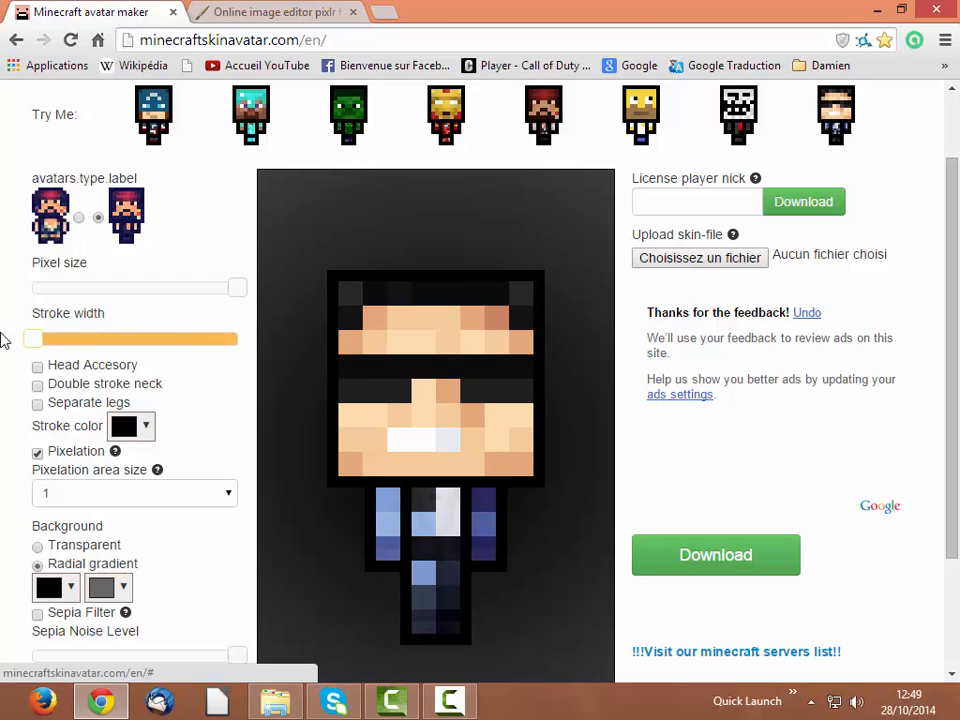
Try the head accessory option on and off with the sunglasses skin and with the Iron Man sample skin.
{"action": "left_click", "coordinate": [37, 370]}
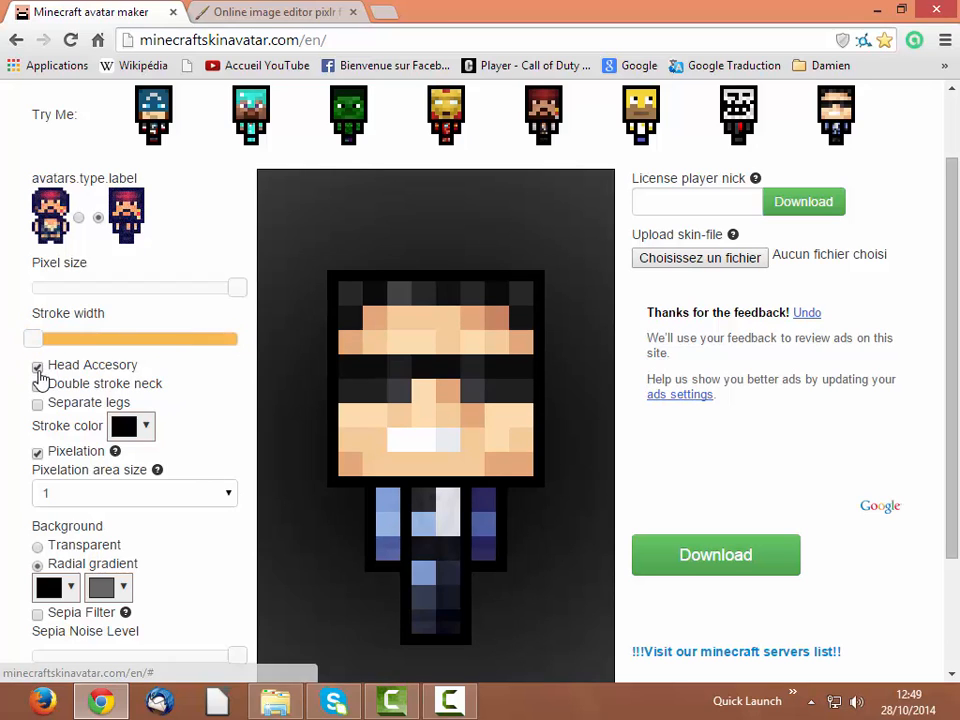
{"action": "left_click", "coordinate": [37, 370]}
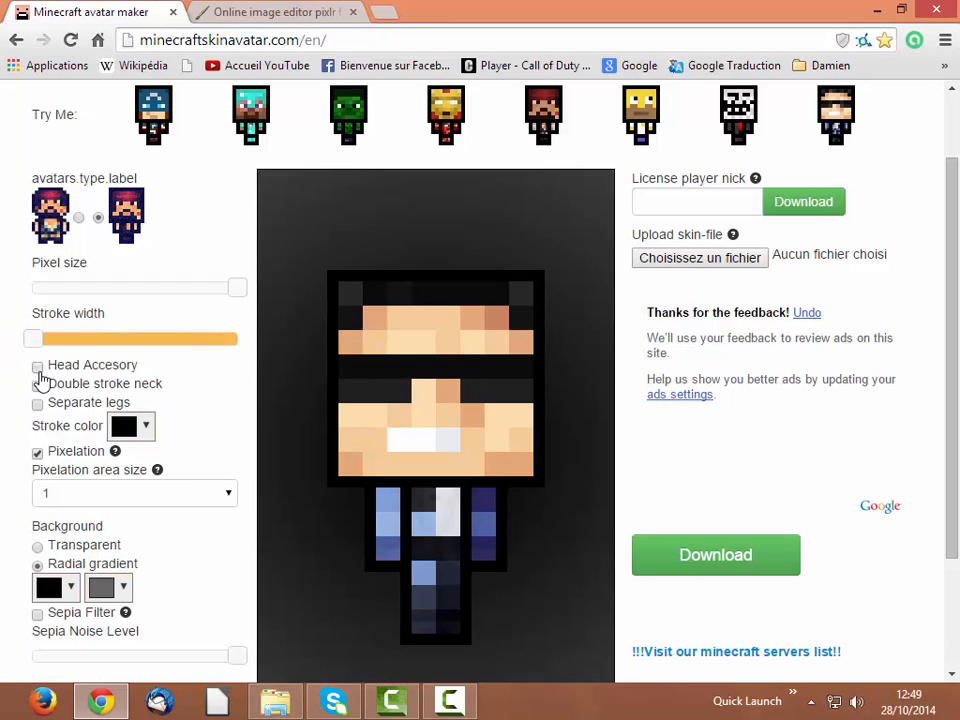
{"action": "left_click", "coordinate": [444, 118]}
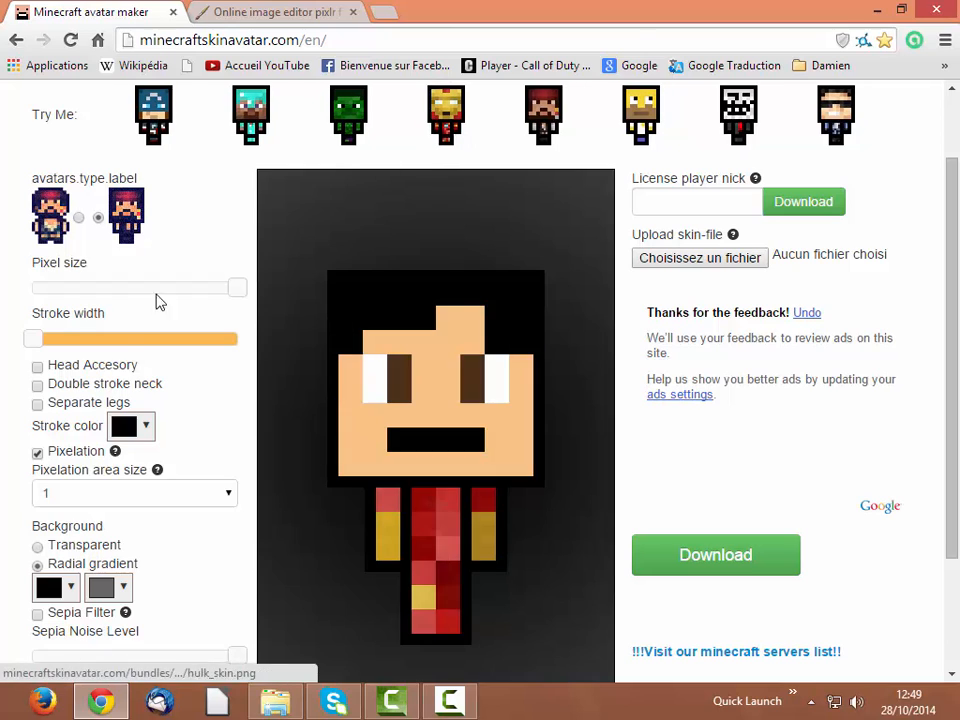
{"action": "left_click", "coordinate": [38, 370]}
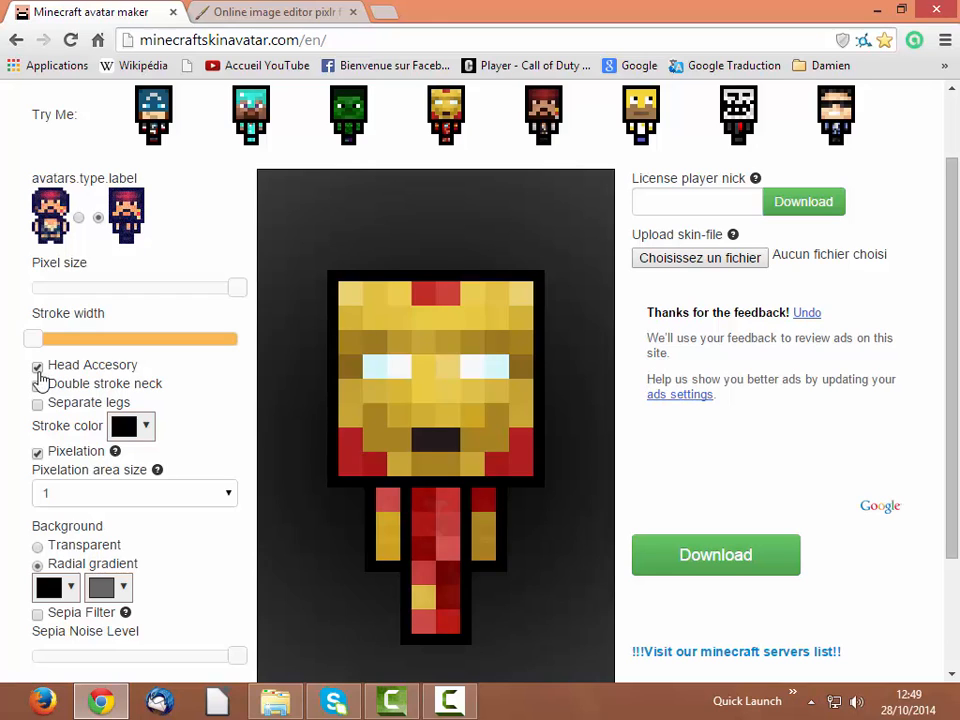
{"action": "left_click", "coordinate": [38, 368]}
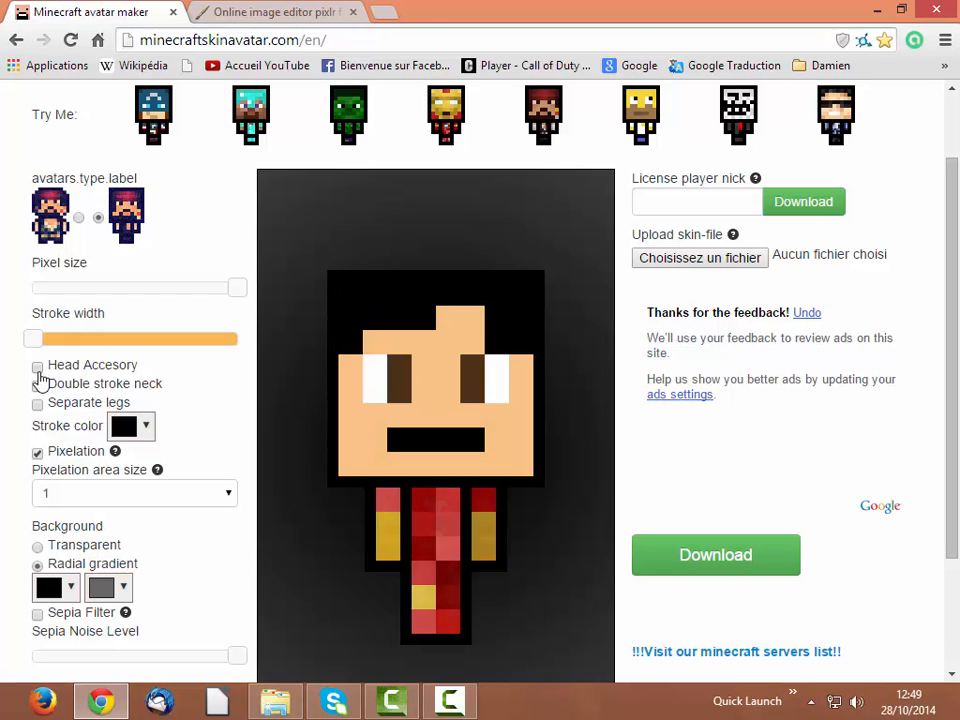
Reload the sunglasses sample skin and compare it with and without the head accessory.
{"action": "left_click", "coordinate": [855, 133]}
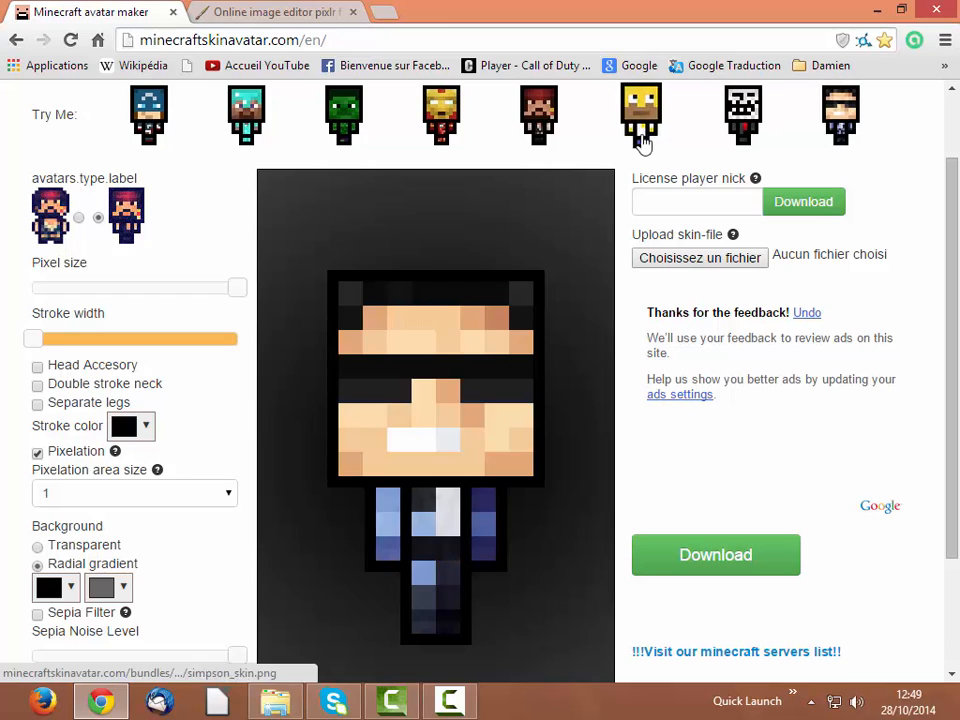
{"action": "left_click", "coordinate": [38, 368]}
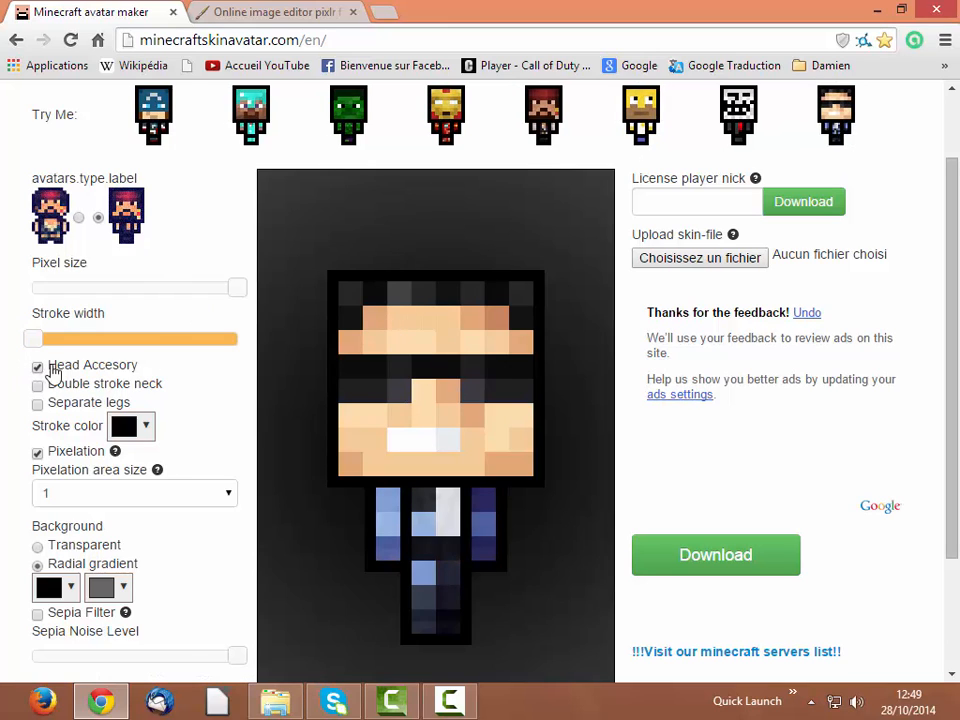
{"action": "left_click", "coordinate": [38, 368]}
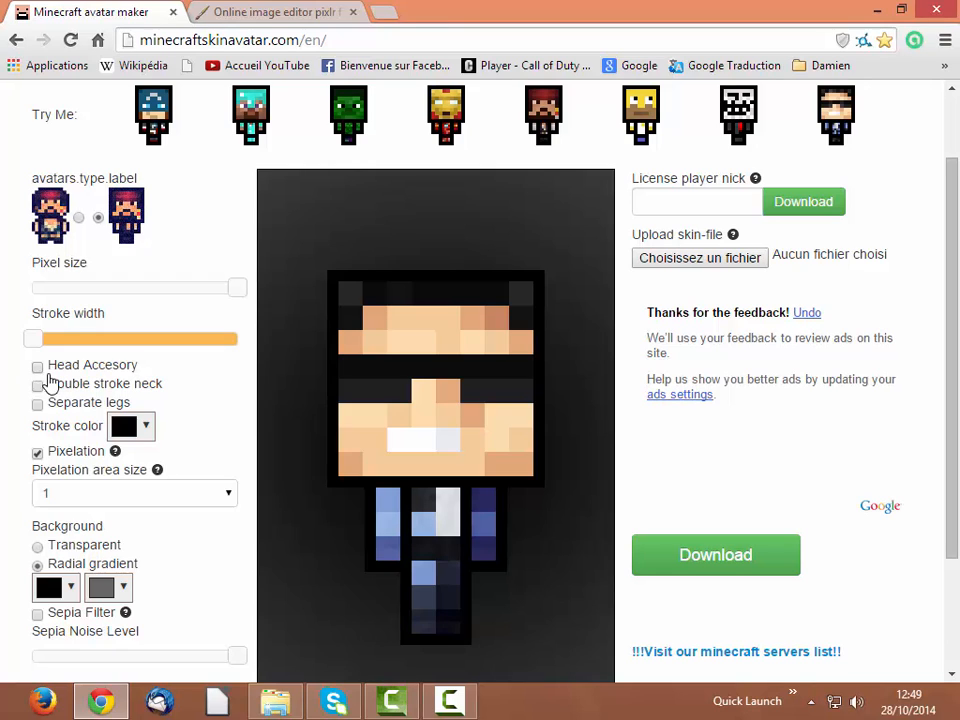
Compare the avatar with and without the double stroke neck, leaving the option disabled.
{"action": "left_click", "coordinate": [39, 387]}
{"action": "left_click", "coordinate": [40, 388]}
{"action": "left_click", "coordinate": [39, 387]}
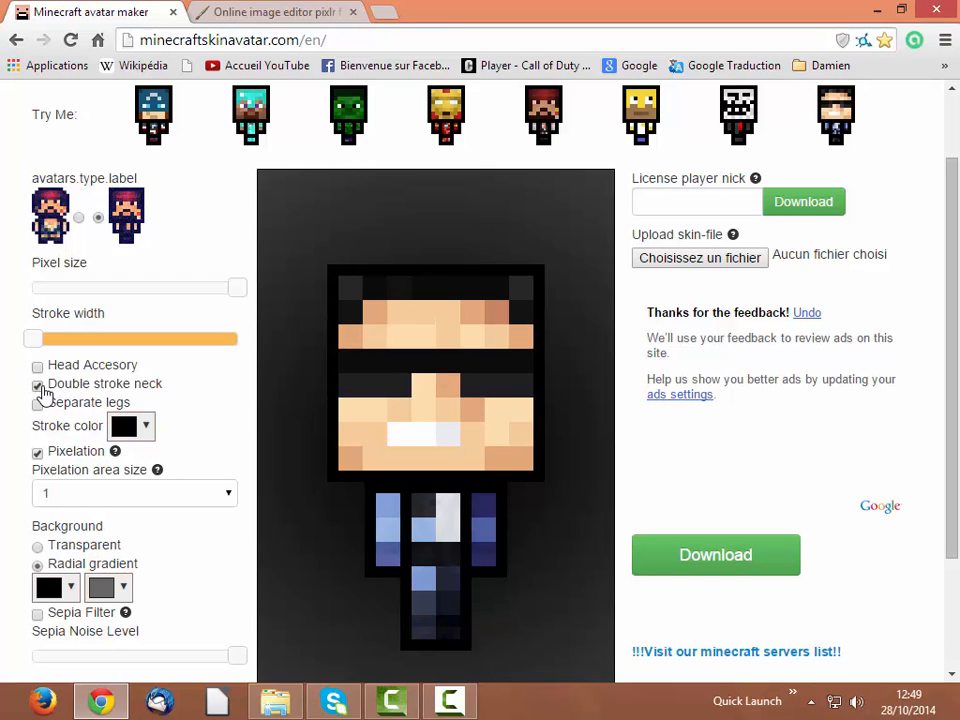
{"action": "left_click", "coordinate": [39, 387]}
{"action": "left_click", "coordinate": [39, 387]}
{"action": "left_click", "coordinate": [38, 387]}
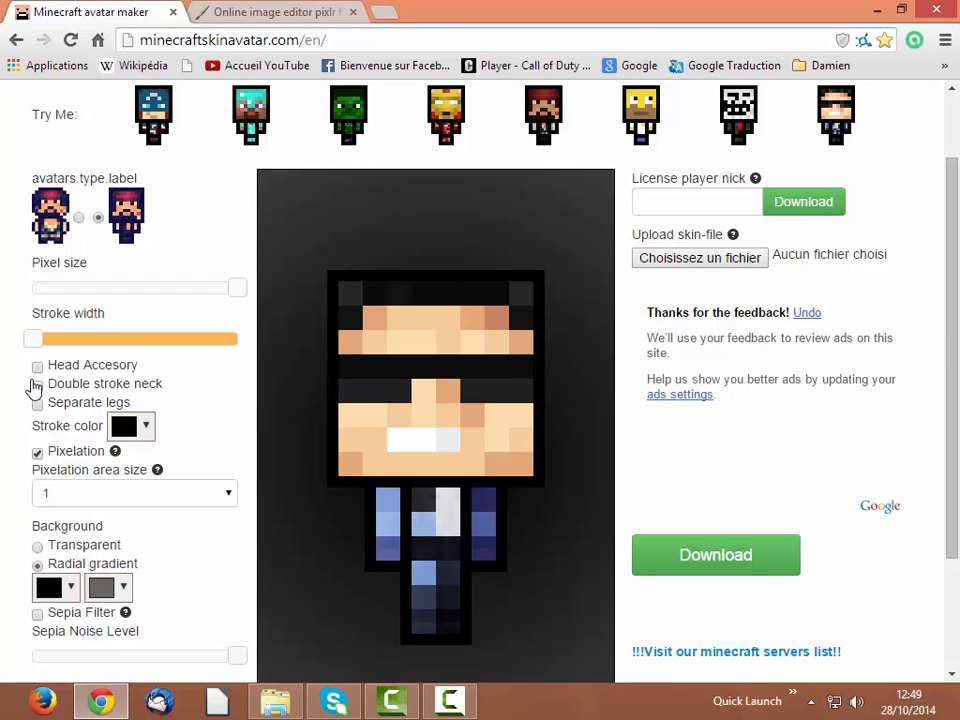
{"action": "left_click", "coordinate": [38, 385]}
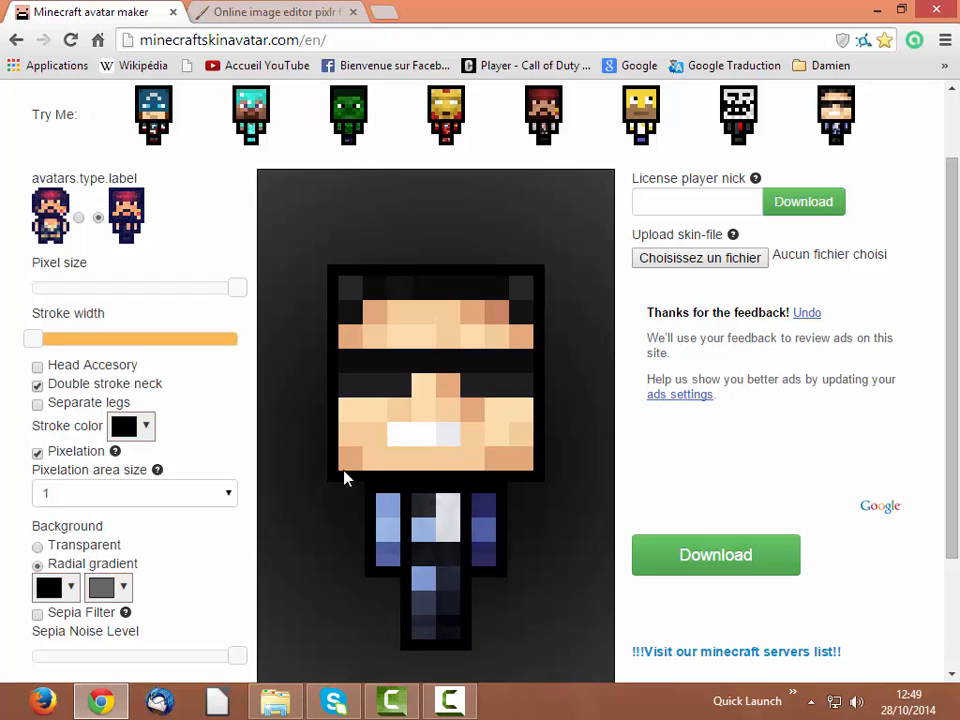
{"action": "left_click", "coordinate": [37, 391]}
{"action": "left_click", "coordinate": [38, 387]}
Enable separate legs for the avatar.
{"action": "left_click", "coordinate": [38, 404]}
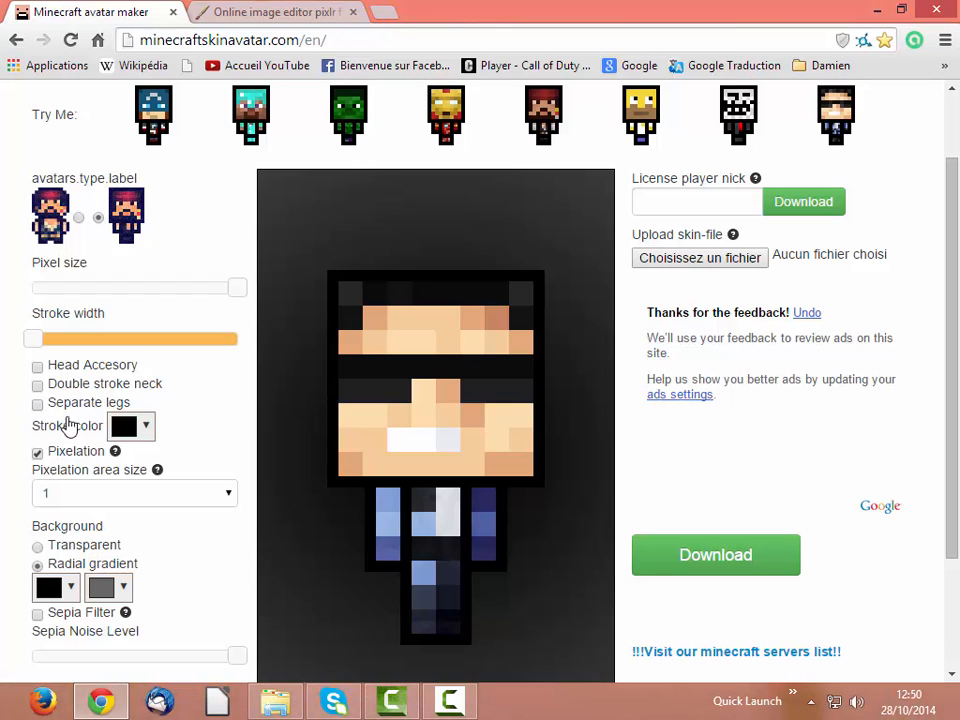
{"action": "left_click", "coordinate": [38, 406]}
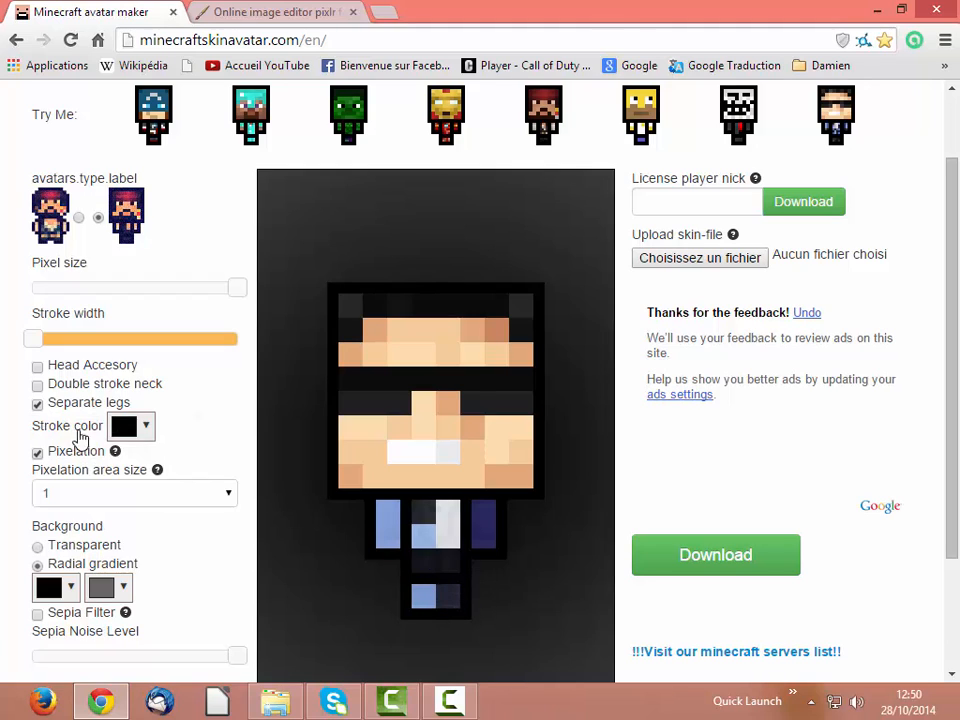
Try the red stroke color #ef1414 on the avatar and set the stroke color back to black.
{"action": "left_click", "coordinate": [146, 427]}
{"action": "left_click", "coordinate": [447, 378]}
{"action": "left_click", "coordinate": [146, 427]}
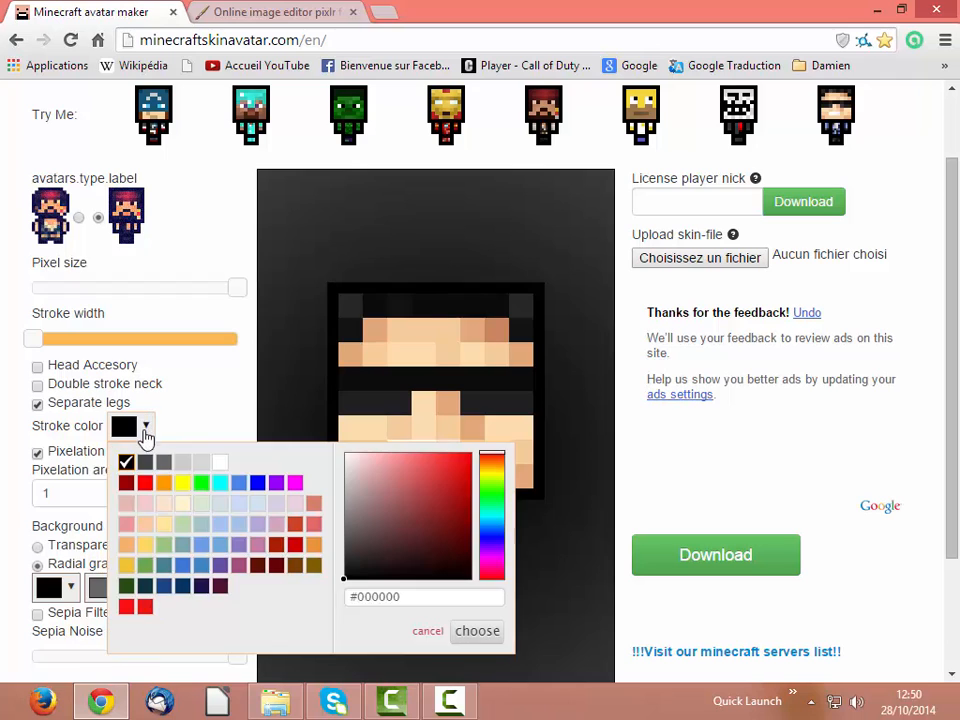
{"action": "left_click", "coordinate": [143, 608]}
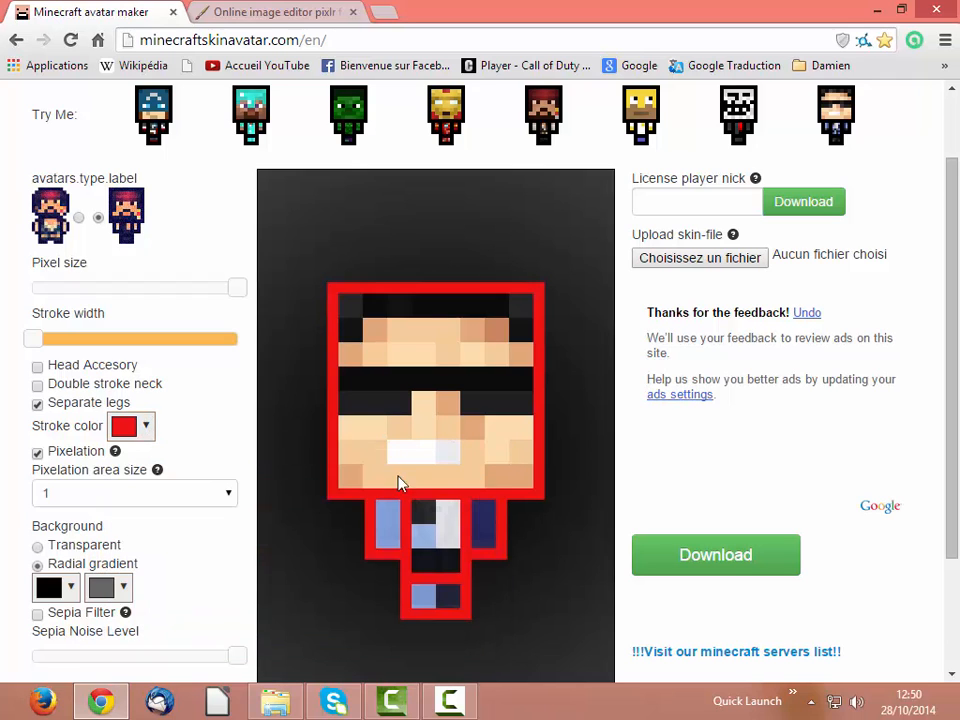
{"action": "left_click", "coordinate": [146, 427]}
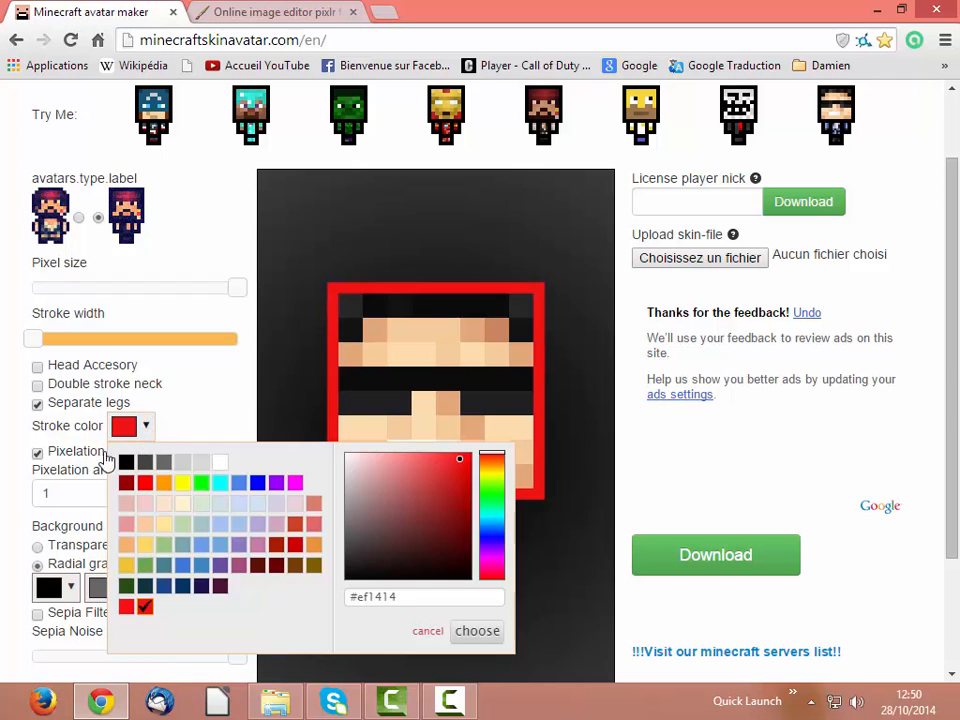
{"action": "left_click", "coordinate": [126, 461]}
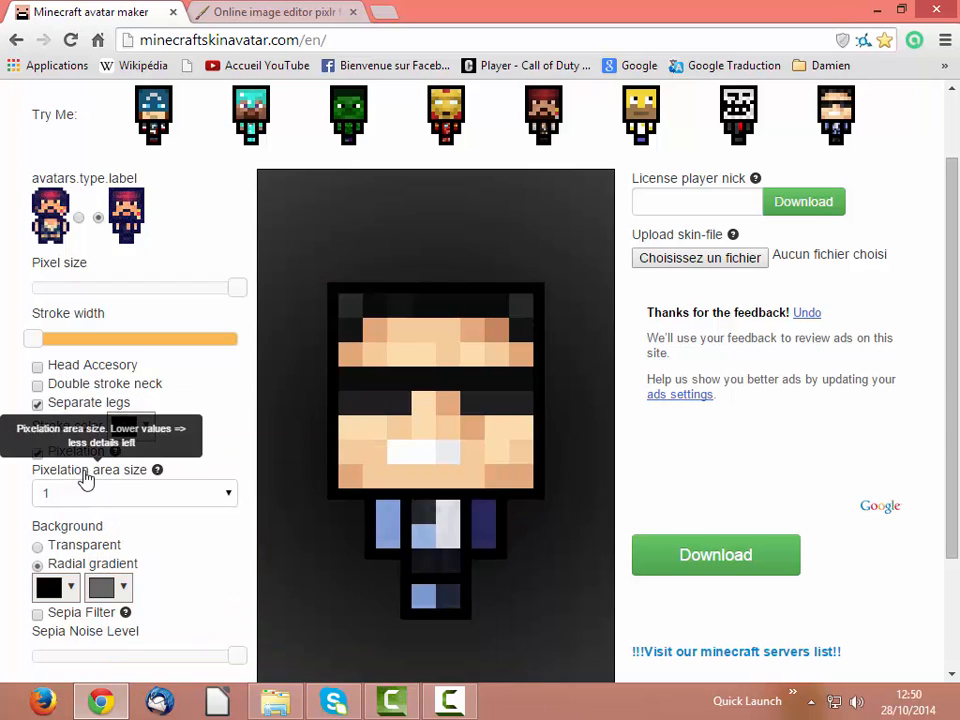
Try the avatar without pixelation and with a pixelation area size of 2, restoring pixelation with area size 1.
{"action": "left_click", "coordinate": [38, 455]}
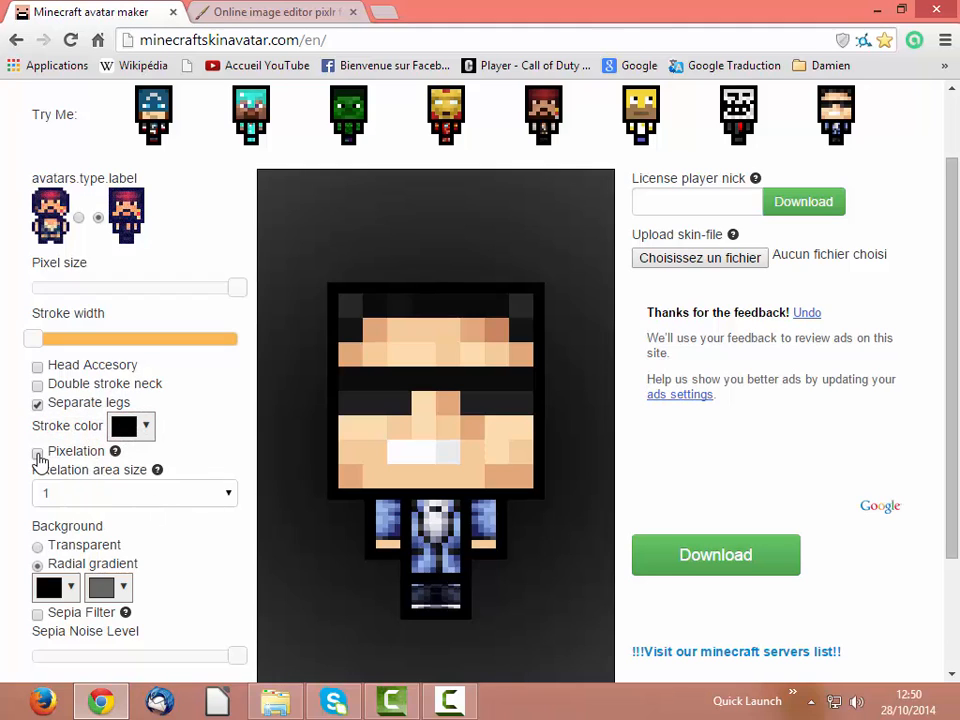
{"action": "left_click", "coordinate": [38, 455]}
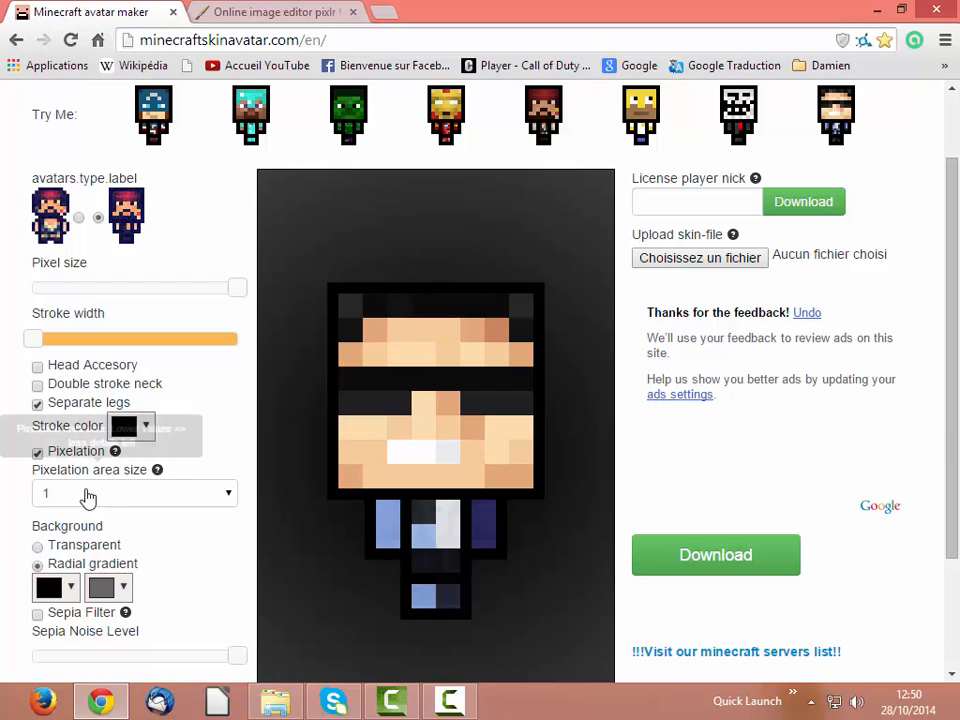
{"action": "left_click", "coordinate": [88, 497]}
{"action": "left_click", "coordinate": [78, 526]}
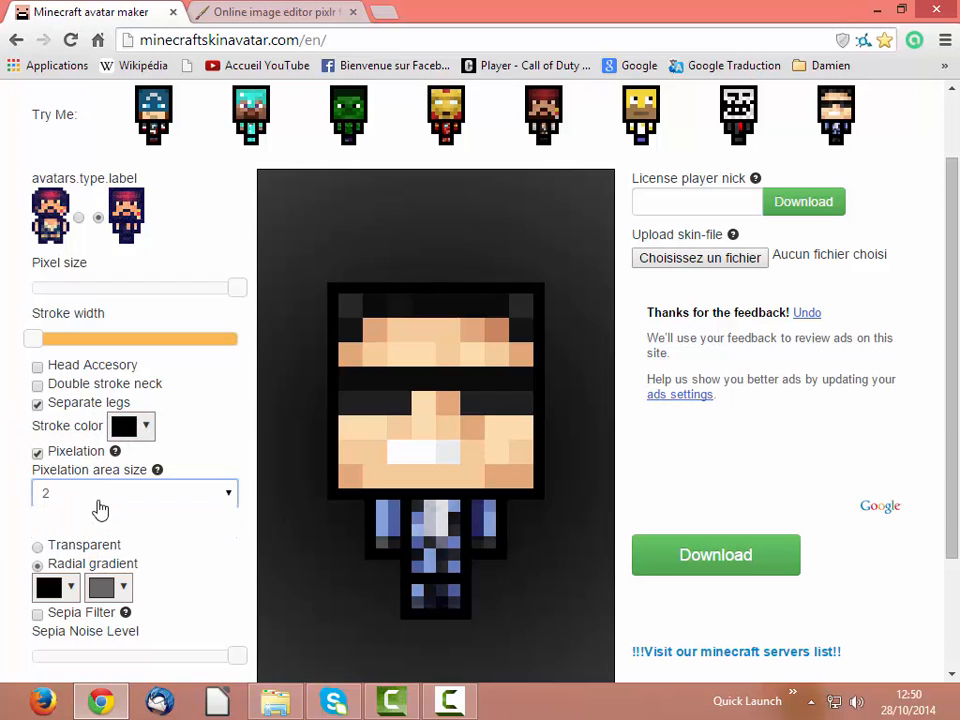
{"action": "left_click", "coordinate": [98, 500]}
{"action": "left_click", "coordinate": [84, 514]}
{"action": "scroll", "coordinate": [65, 560], "scroll_direction": "down", "scroll_amount": 1}
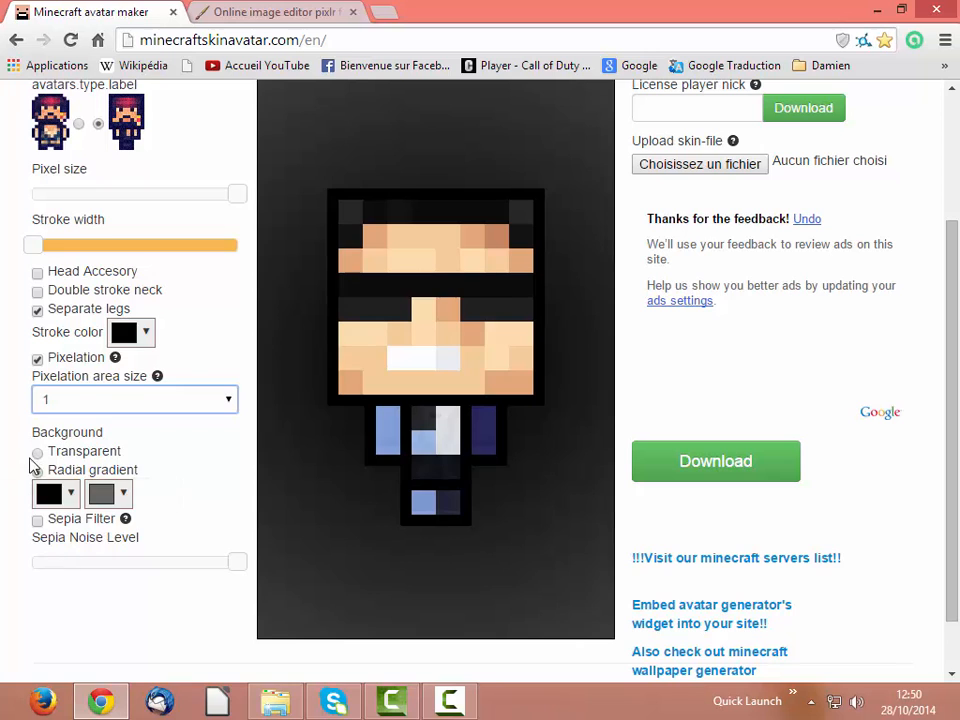
Try the transparent background behind the avatar and switch the background back to the radial gradient.
{"action": "left_click", "coordinate": [37, 453]}
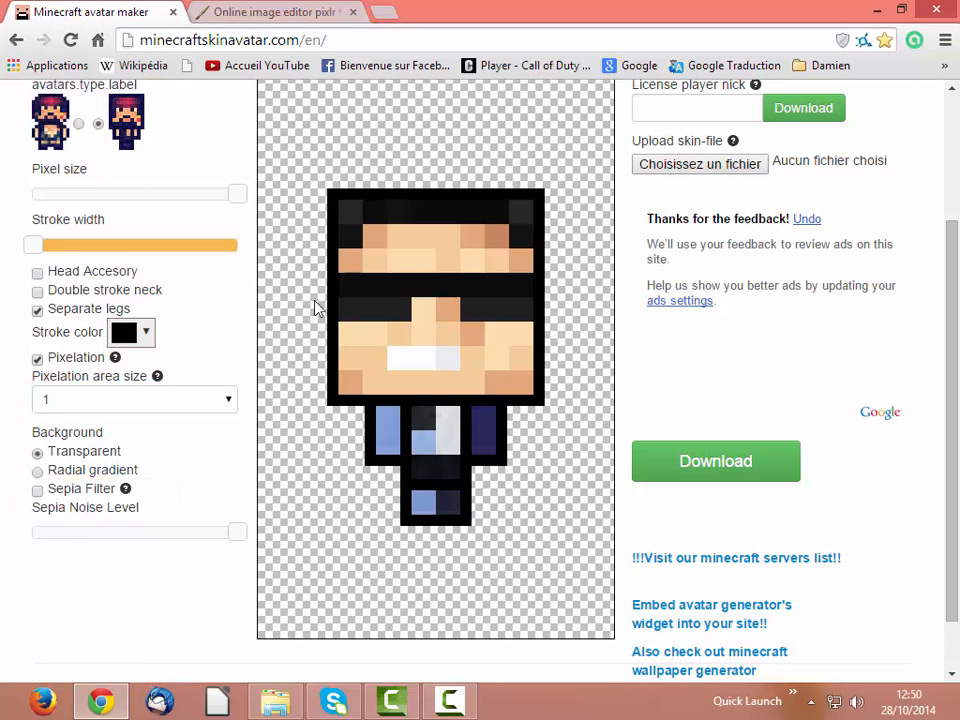
{"action": "scroll", "coordinate": [392, 201], "scroll_direction": "up", "scroll_amount": 2}
{"action": "scroll", "coordinate": [386, 530], "scroll_direction": "down", "scroll_amount": 1}
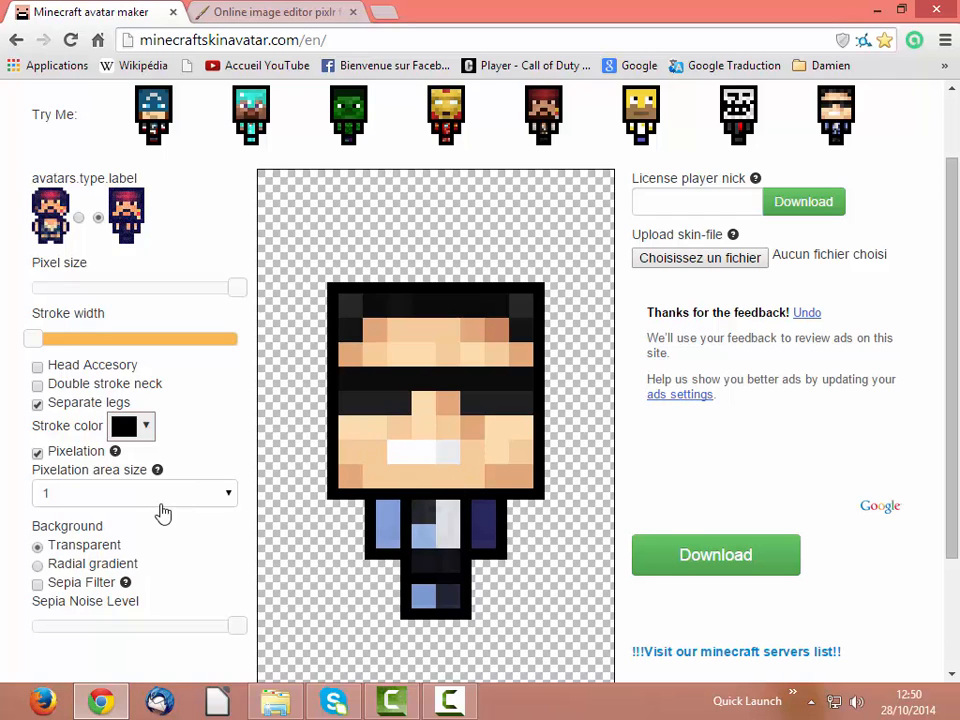
{"action": "scroll", "coordinate": [83, 535], "scroll_direction": "down", "scroll_amount": 1}
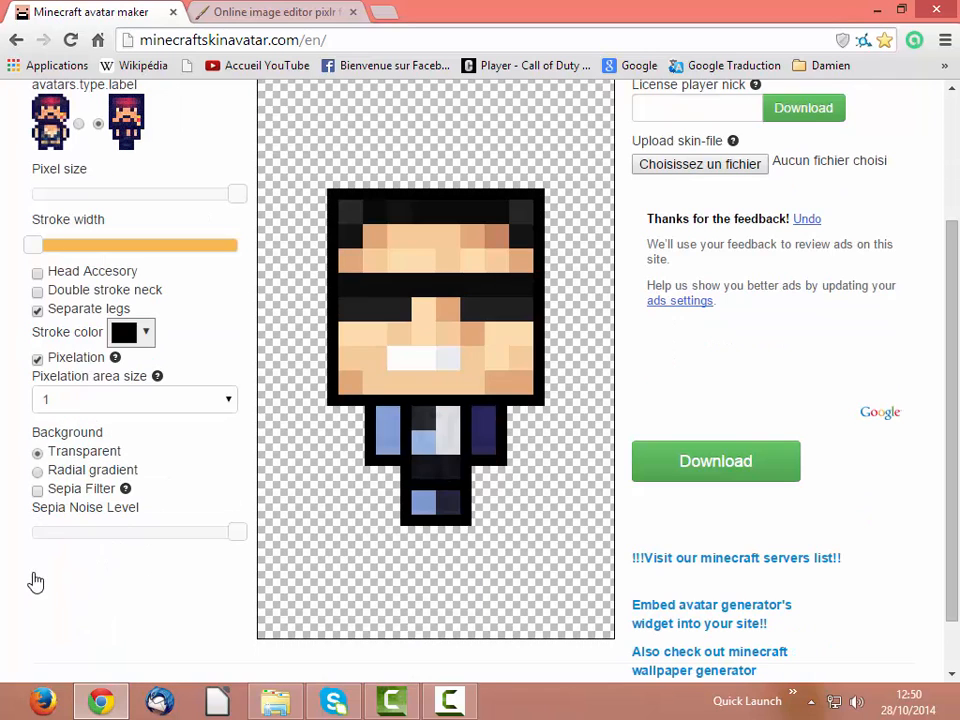
{"action": "left_click", "coordinate": [38, 471]}
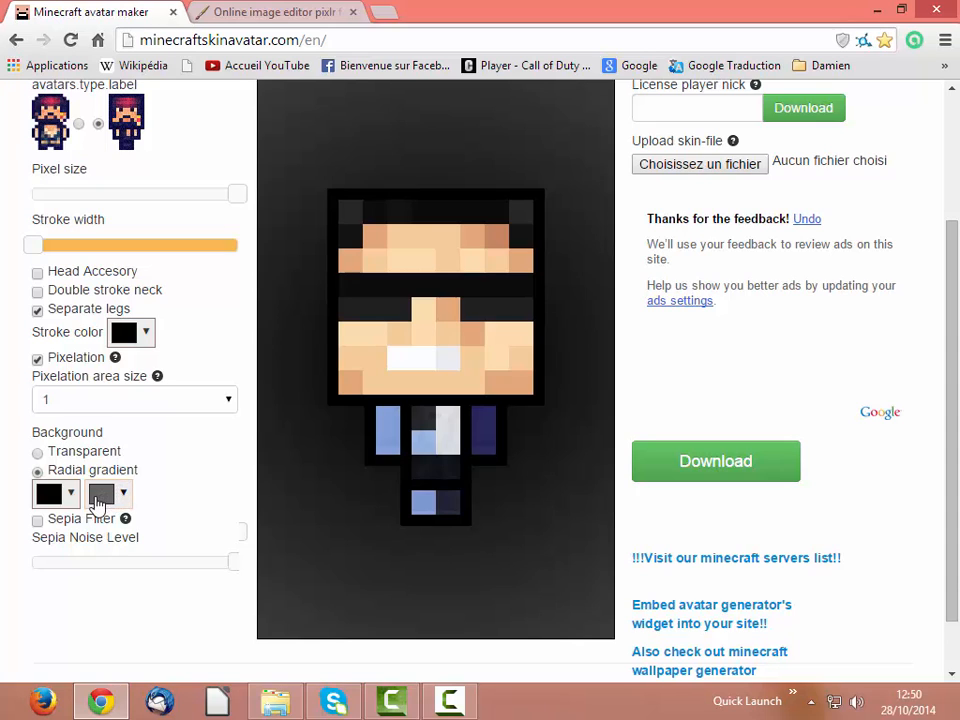
Try a radial gradient background with light grey #cccccc as the first color and black as the second color.
{"action": "left_click", "coordinate": [74, 495]}
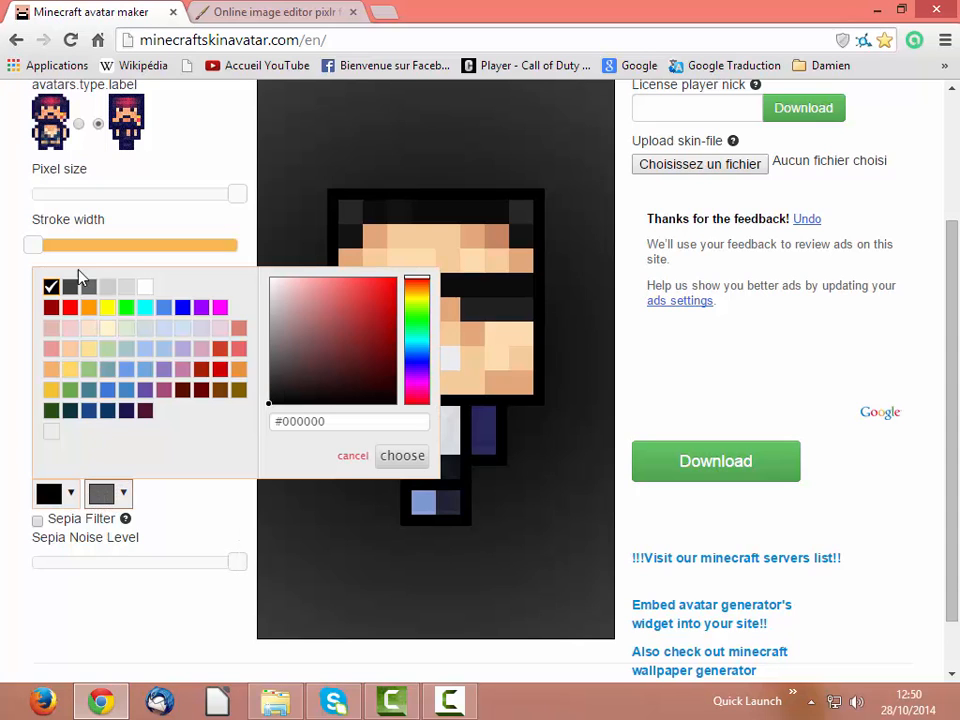
{"action": "left_click", "coordinate": [66, 500]}
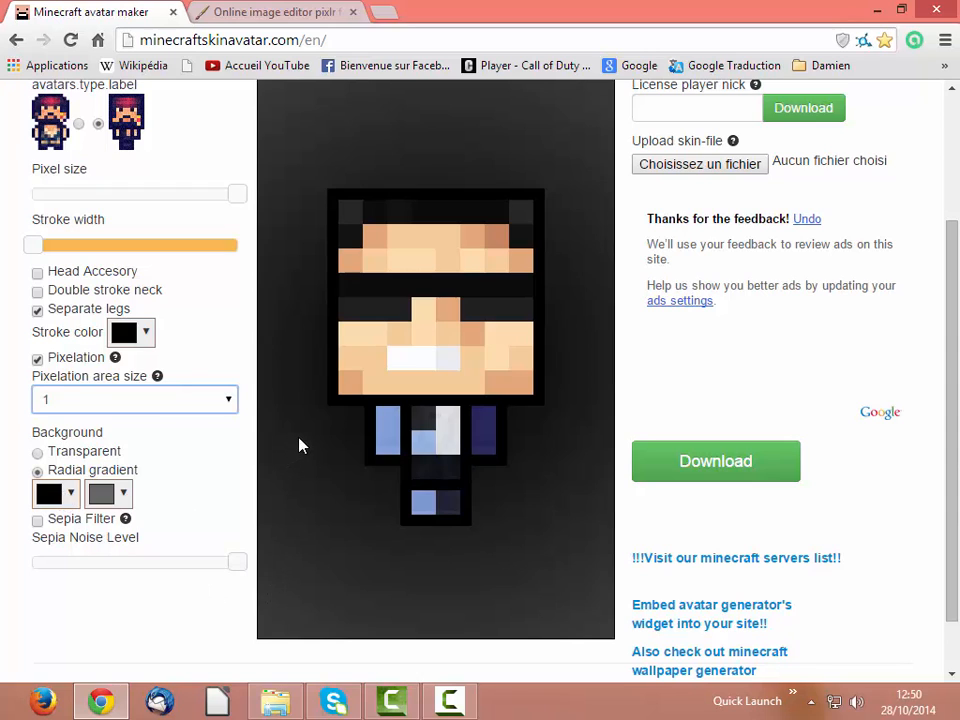
{"action": "left_click", "coordinate": [50, 495]}
{"action": "left_click", "coordinate": [111, 289]}
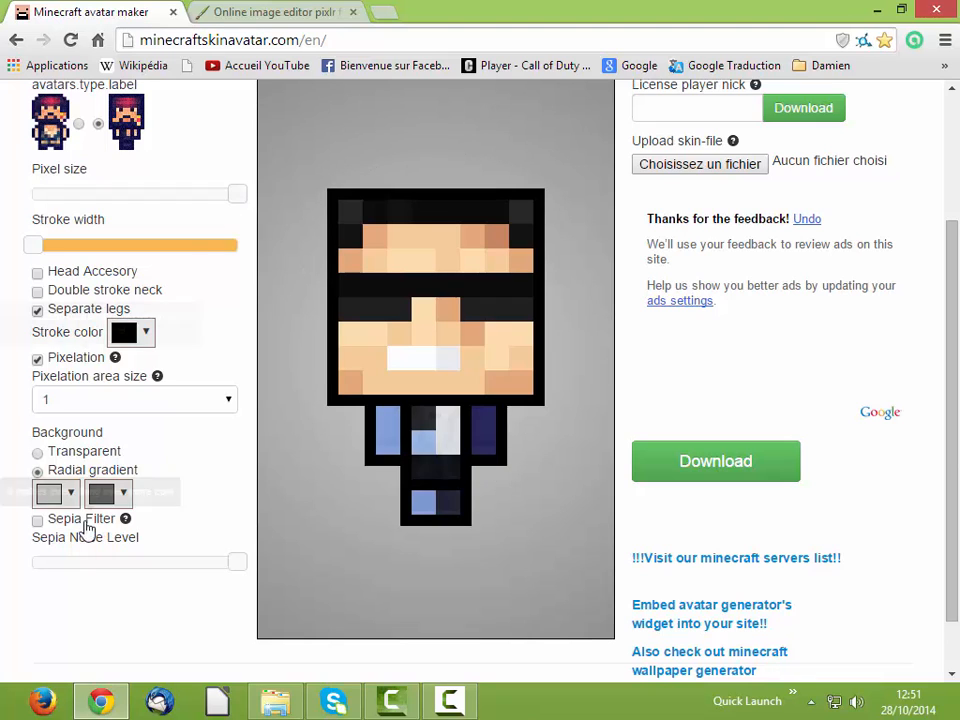
{"action": "left_click", "coordinate": [125, 494]}
{"action": "left_click", "coordinate": [109, 288]}
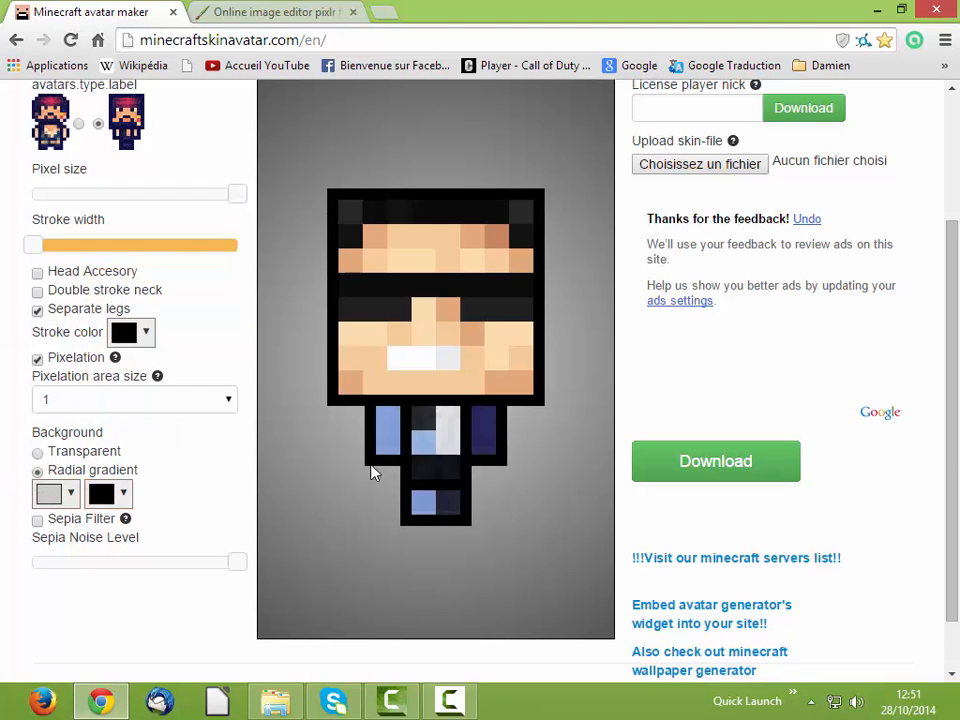
Try a radial gradient background with blue #0000ff as the first color and cyan #00ffff as the second color.
{"action": "left_click", "coordinate": [72, 493]}
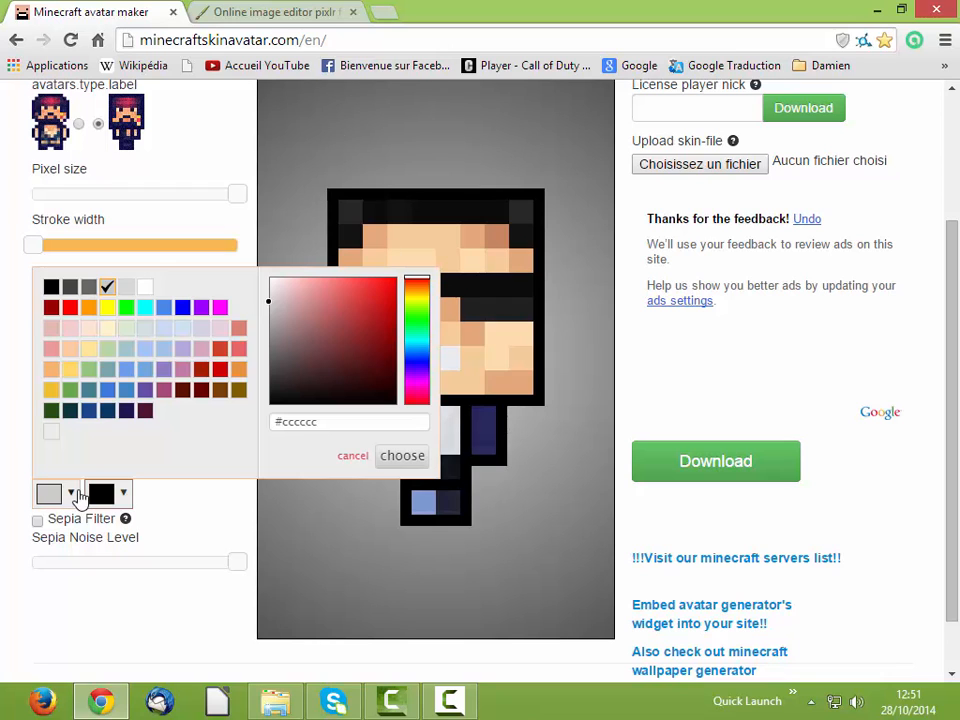
{"action": "left_click", "coordinate": [186, 306]}
{"action": "left_click", "coordinate": [127, 494]}
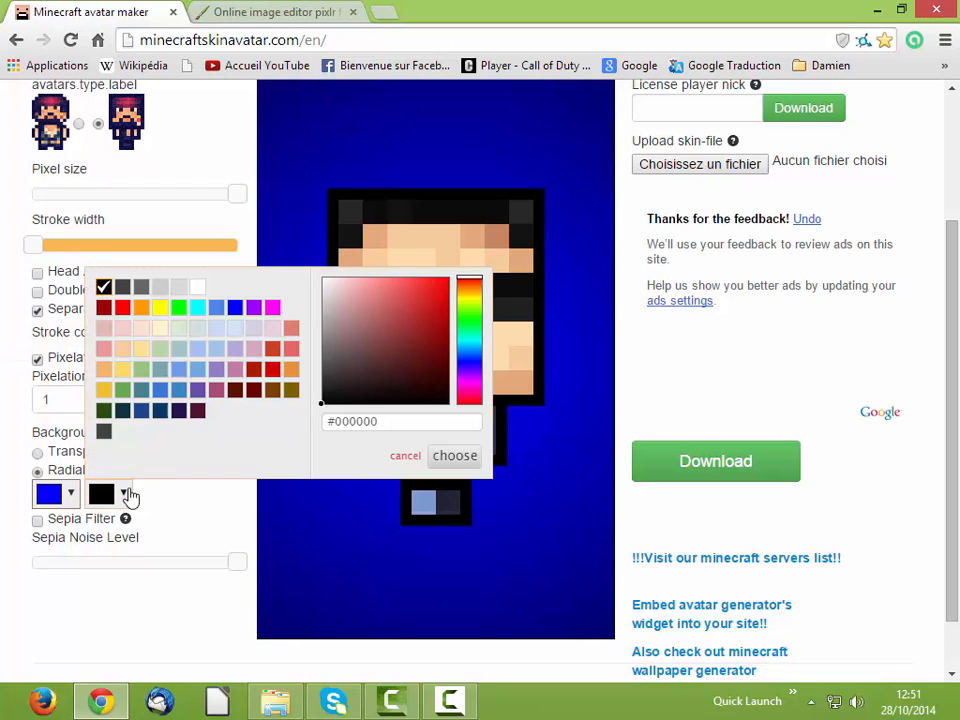
{"action": "left_click", "coordinate": [171, 306]}
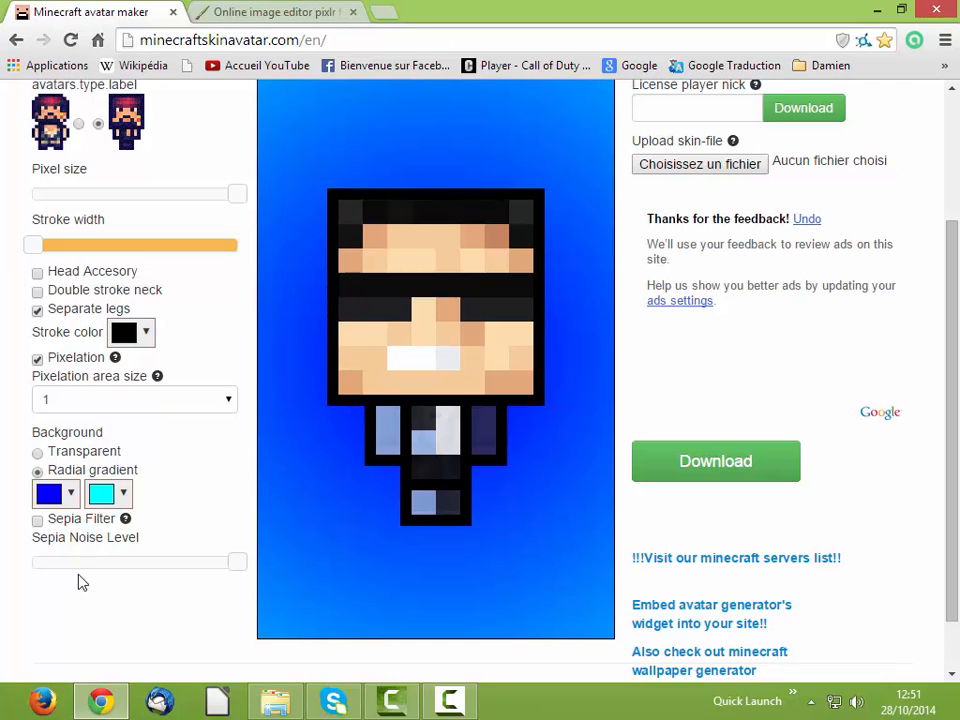
Enable the sepia filter and lower the sepia noise level to its minimum.
{"action": "left_click", "coordinate": [37, 521]}
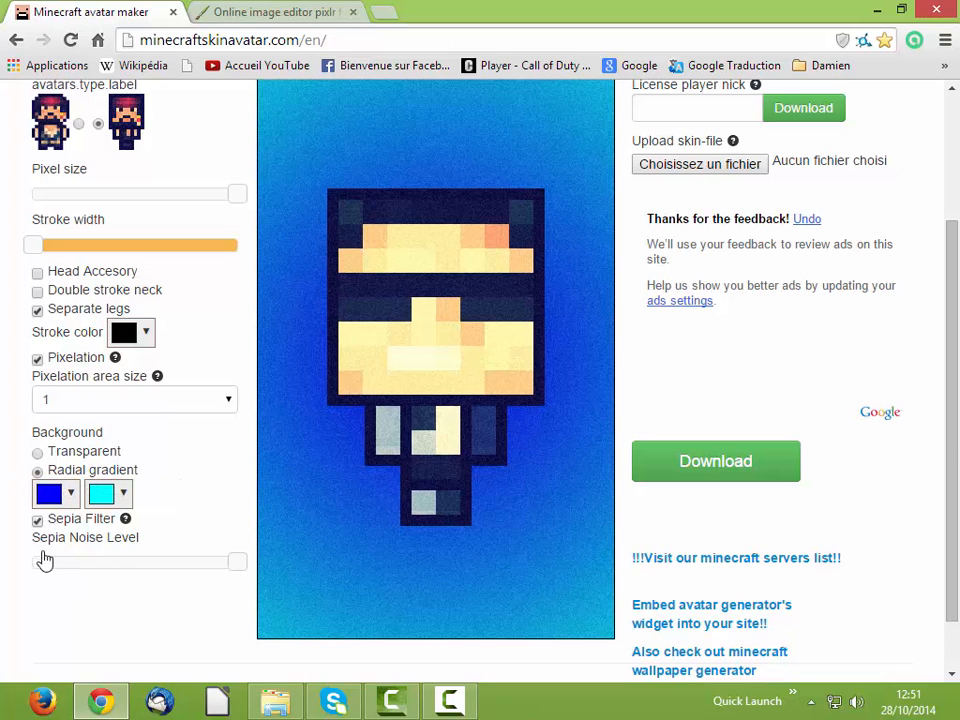
{"action": "left_click_drag", "start_coordinate": [237, 565], "coordinate": [11, 583]}
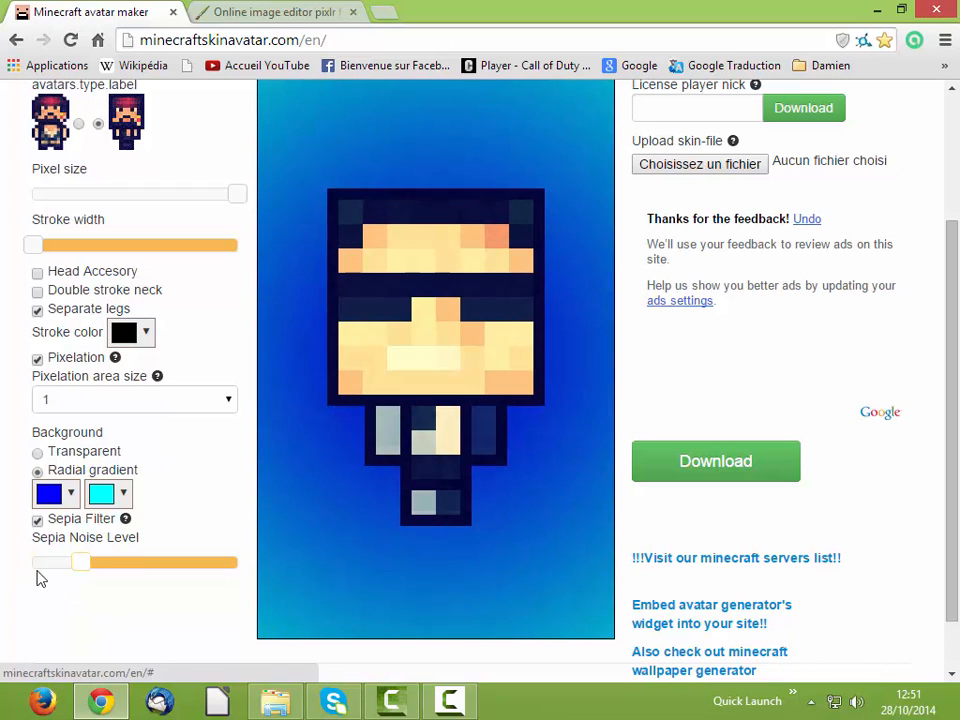
Set the gradient's first color to cyan and second color to blue, and compare the avatar without sepia, leaving the filter enabled.
{"action": "left_click", "coordinate": [122, 493]}
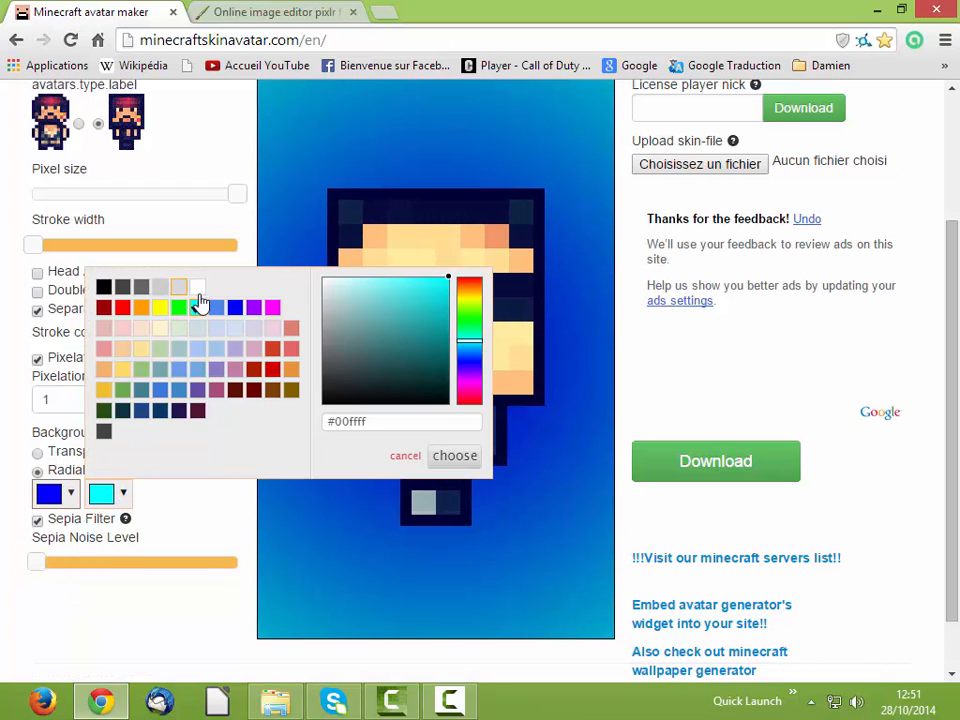
{"action": "left_click", "coordinate": [234, 307]}
{"action": "left_click", "coordinate": [50, 493]}
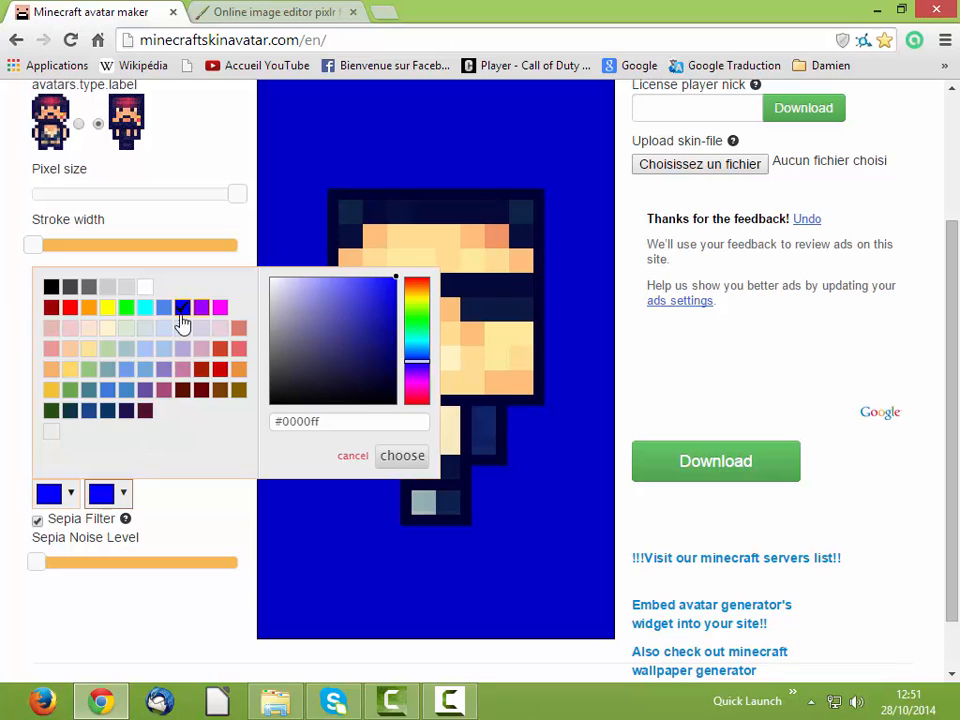
{"action": "left_click", "coordinate": [145, 307]}
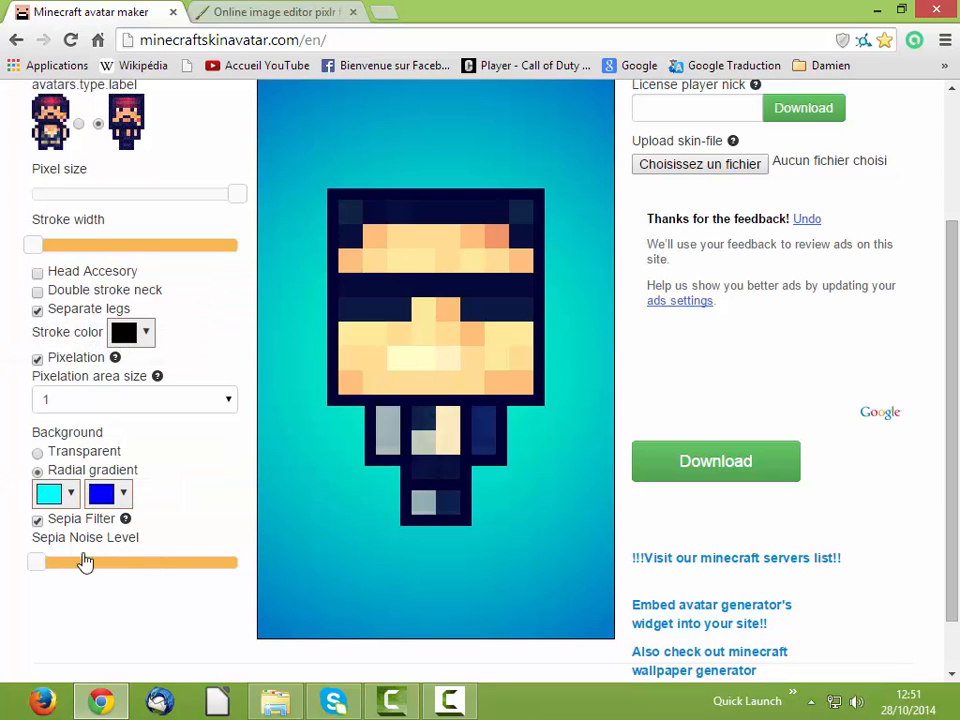
{"action": "left_click", "coordinate": [37, 520]}
{"action": "left_click", "coordinate": [37, 520]}
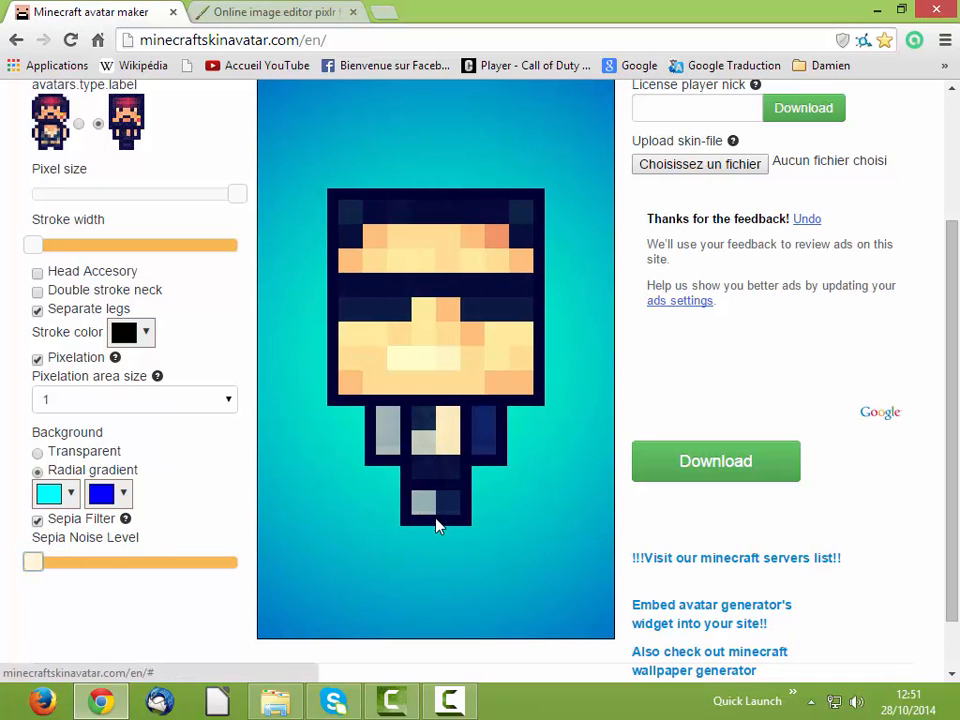
Download the finished avatar and view the downloaded image, closing the viewer when done.
{"action": "left_click", "coordinate": [715, 461]}
{"action": "left_click", "coordinate": [154, 660]}
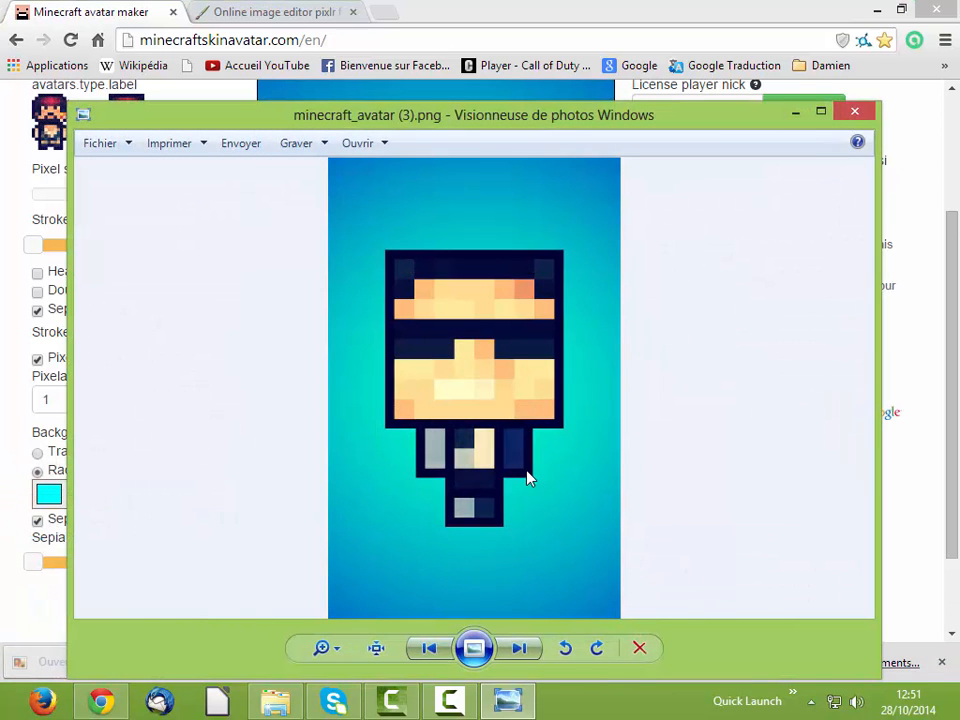
{"action": "left_click", "coordinate": [854, 111]}
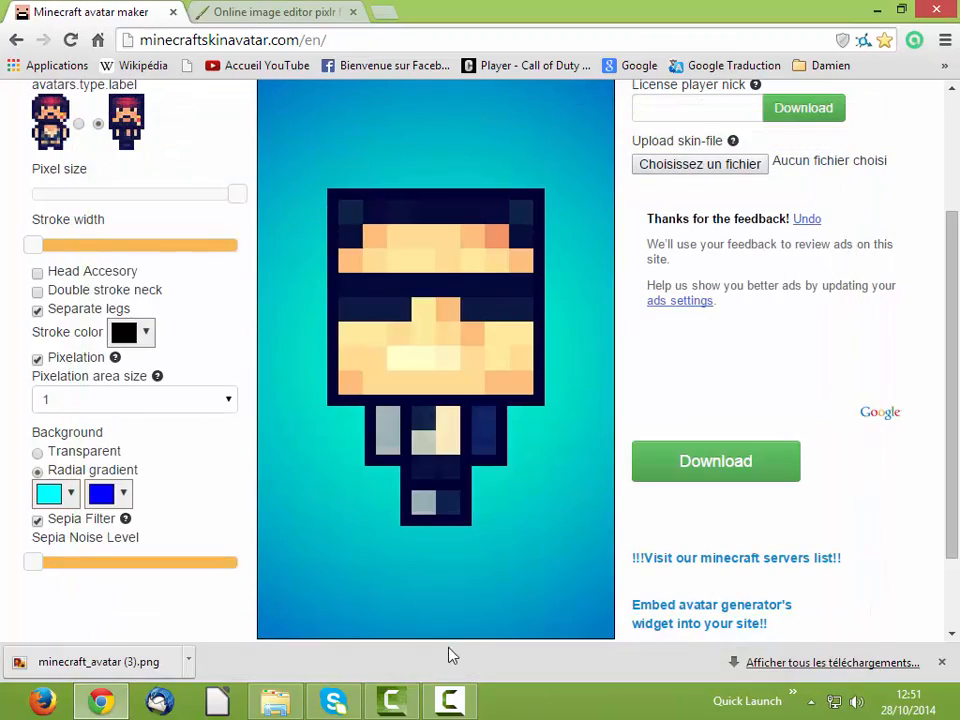
Uncover the desktop and open the Téléchargements folder in a maximized window.
{"action": "double_click", "coordinate": [625, 8]}
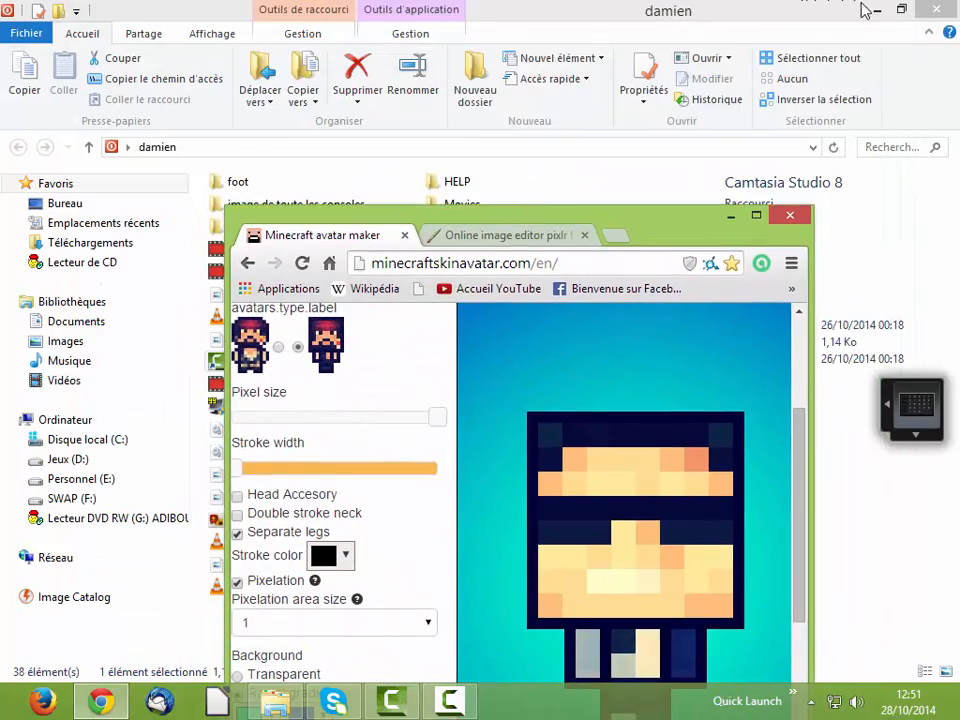
{"action": "left_click", "coordinate": [867, 10]}
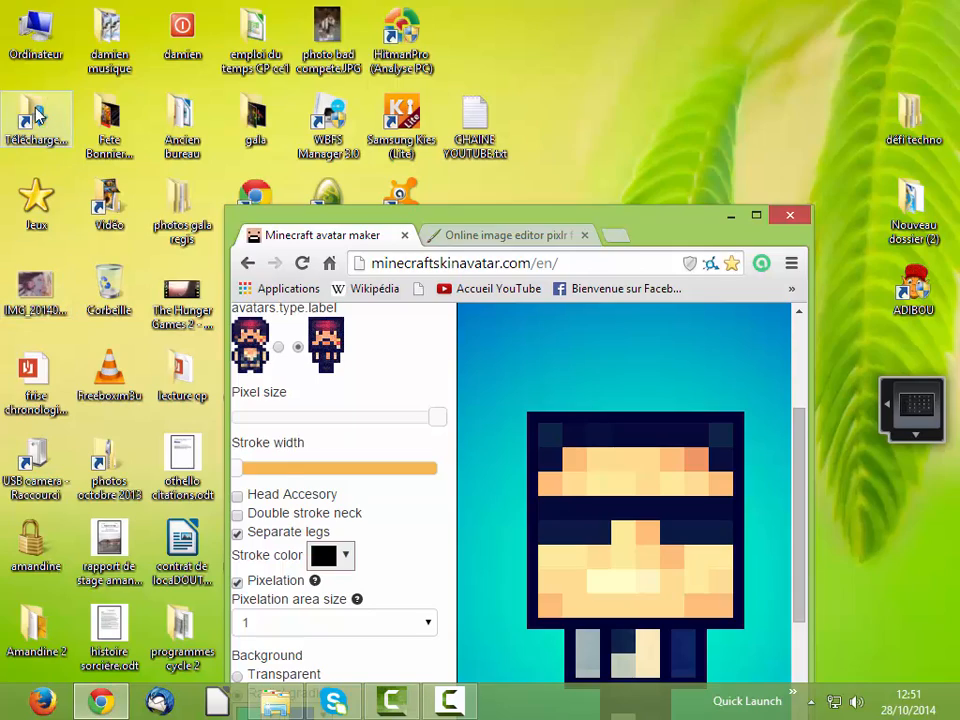
{"action": "double_click", "coordinate": [36, 117]}
{"action": "double_click", "coordinate": [370, 27]}
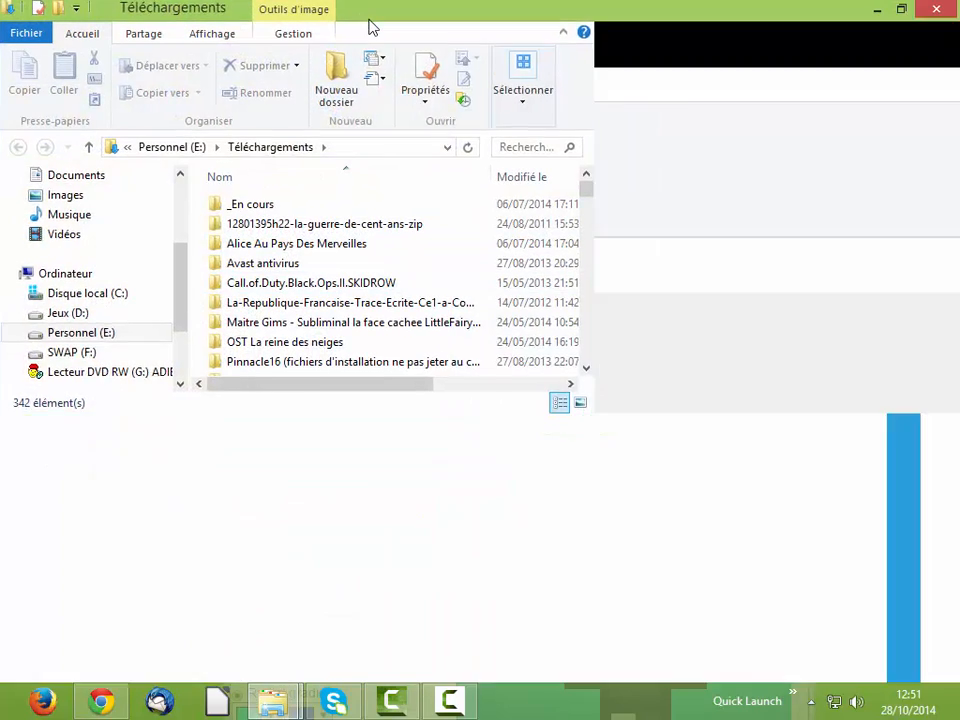
Find minecraft_avatar (3).png in the Téléchargements folder and check the image in the photo viewer.
{"action": "scroll", "coordinate": [268, 495], "scroll_direction": "down", "scroll_amount": 3}
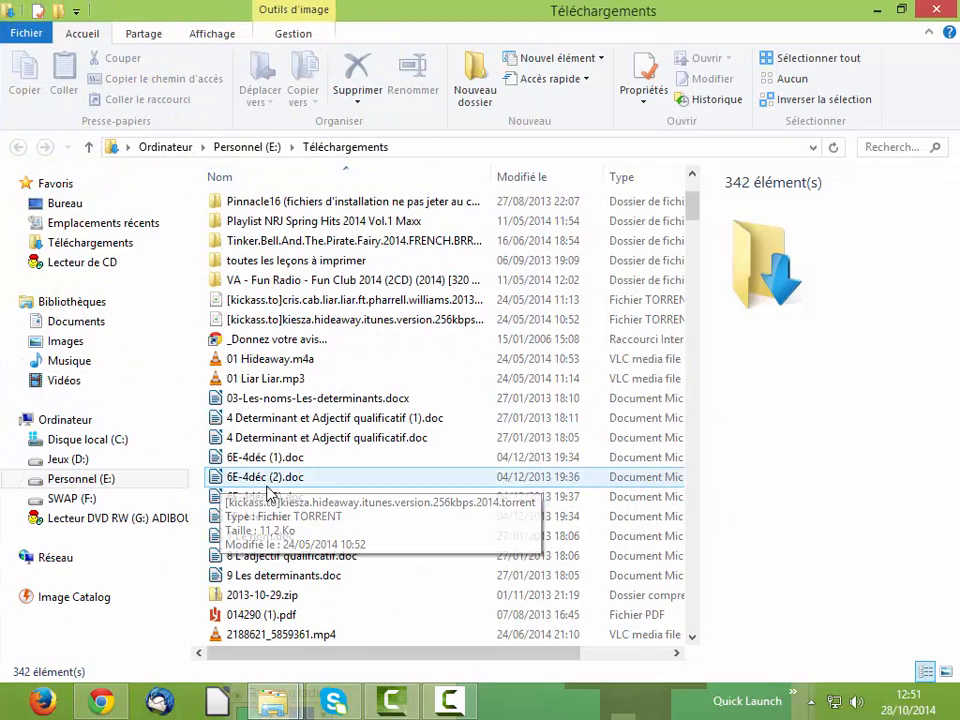
{"action": "key", "text": "m"}
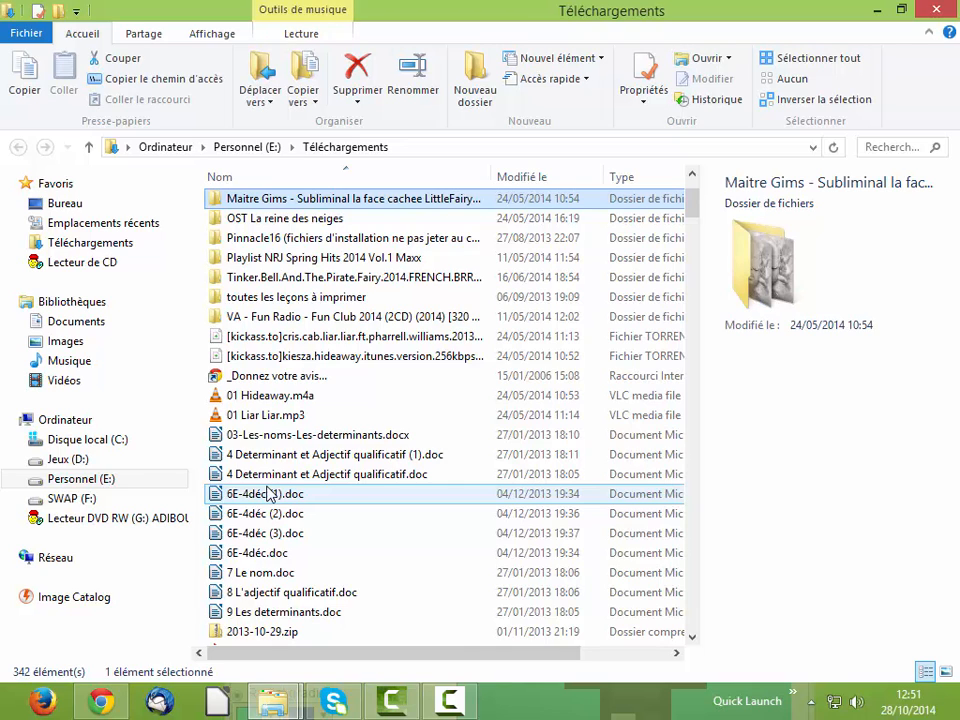
{"action": "key", "text": "i"}
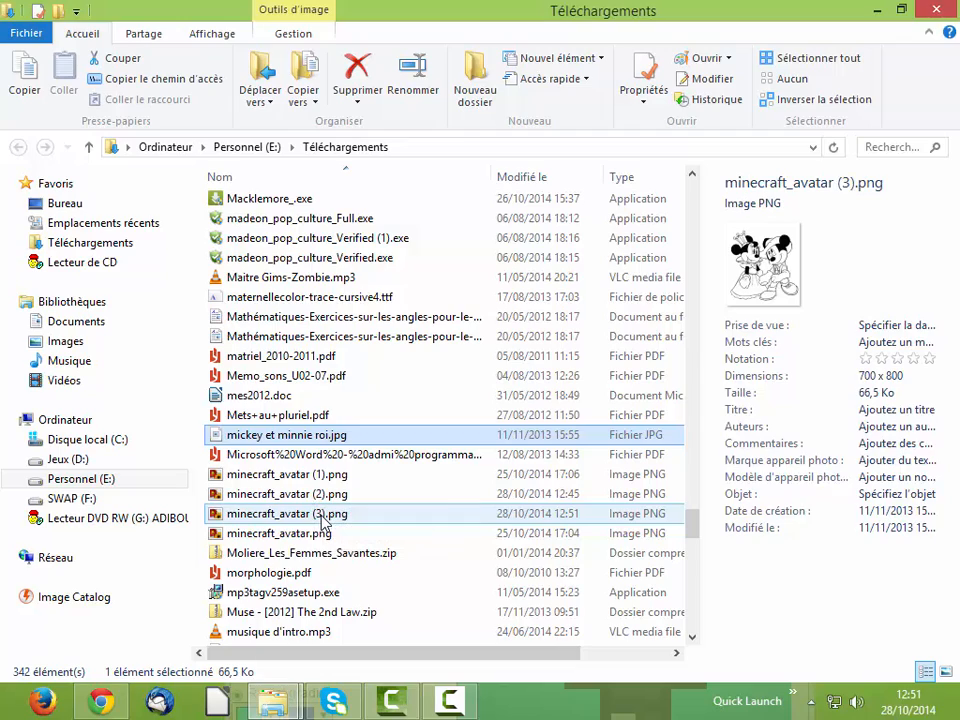
{"action": "double_click", "coordinate": [323, 519]}
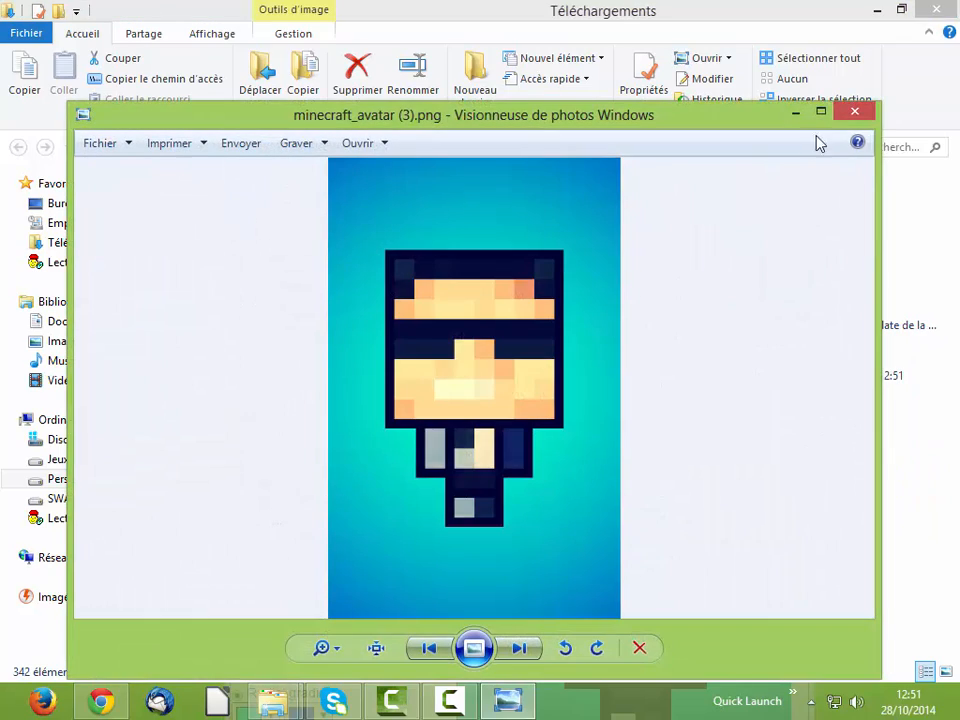
{"action": "left_click", "coordinate": [855, 111]}
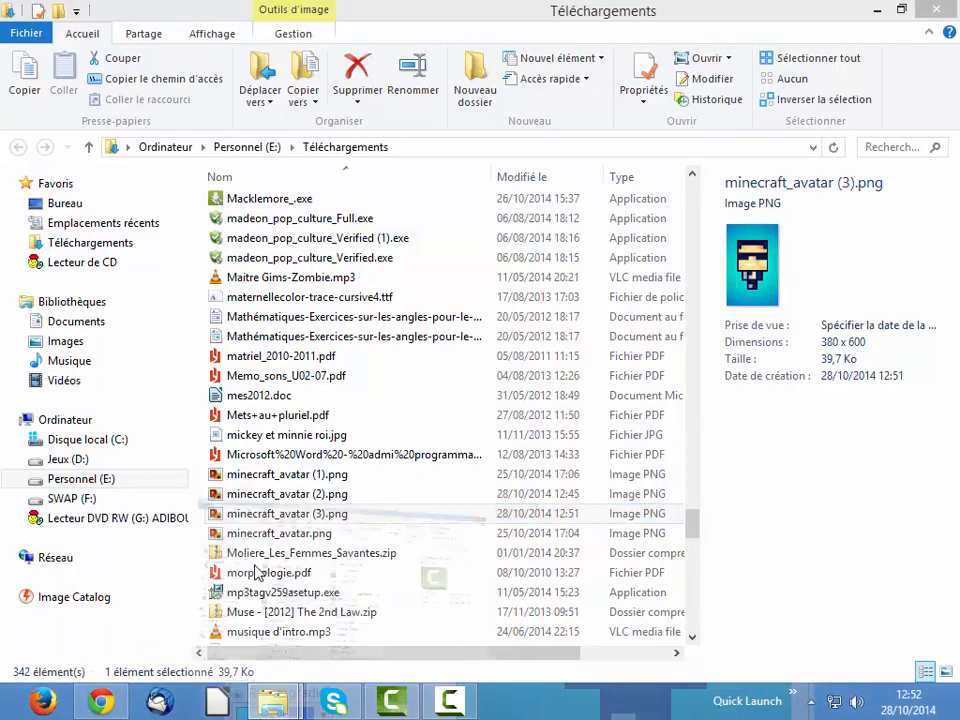
Copy minecraft_avatar (3).png from Téléchargements into the personal folder containing the video files, and close the Téléchargements window.
{"action": "left_click_drag", "start_coordinate": [535, 19], "coordinate": [621, 204]}
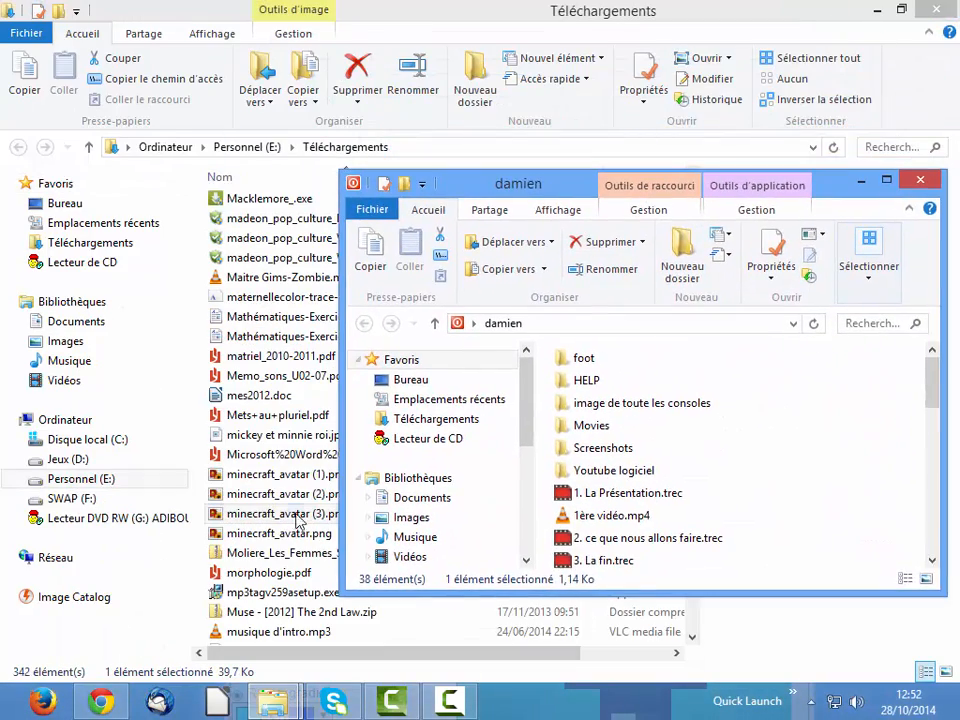
{"action": "left_click_drag", "start_coordinate": [286, 515], "coordinate": [649, 545]}
{"action": "left_click", "coordinate": [669, 4]}
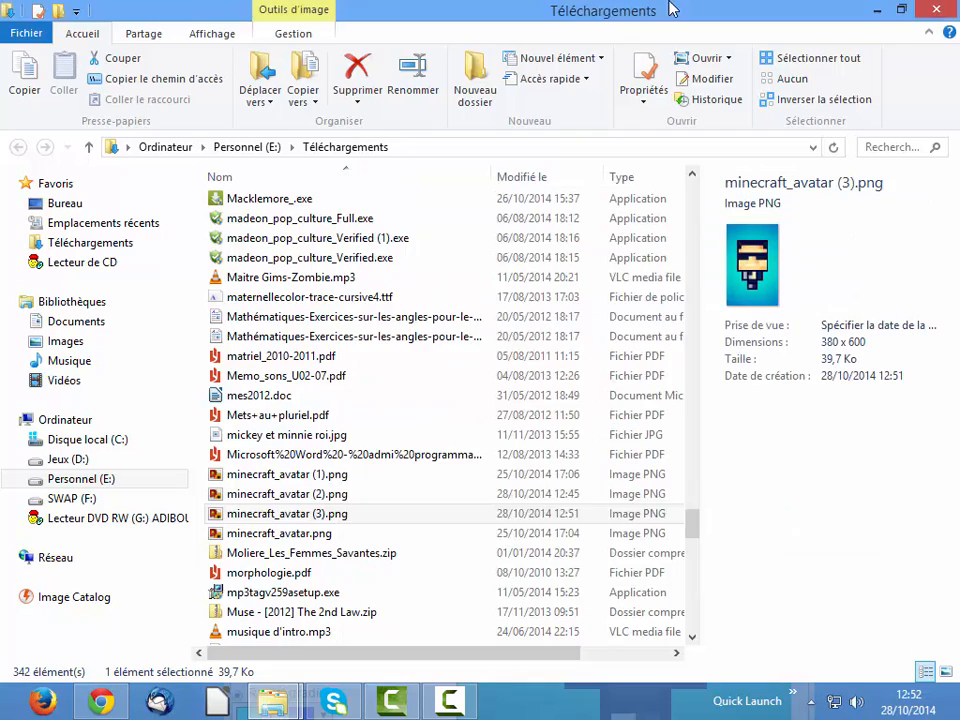
{"action": "left_click", "coordinate": [940, 9]}
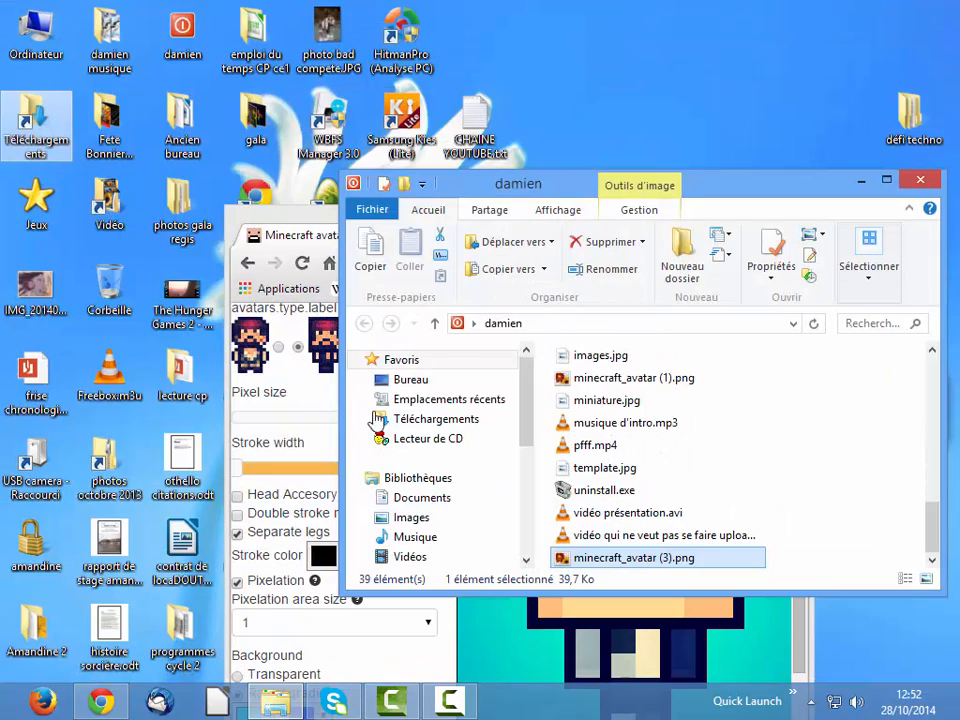
Maximize the personal folder and view its copy of minecraft_avatar (3).png, closing the viewer when done.
{"action": "double_click", "coordinate": [591, 188]}
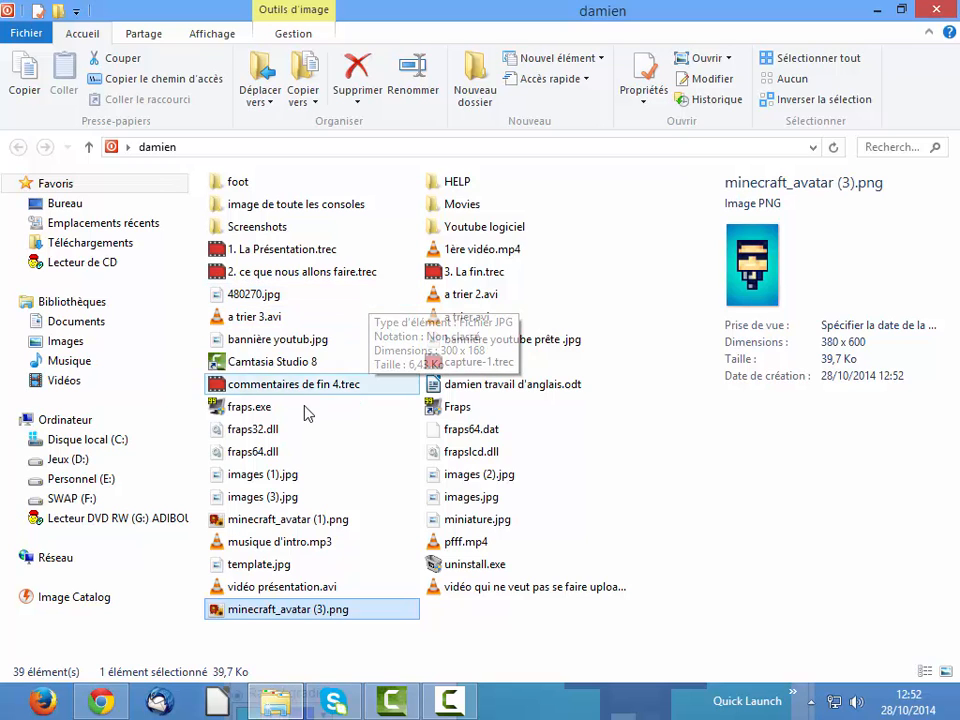
{"action": "double_click", "coordinate": [348, 622]}
{"action": "left_click", "coordinate": [857, 116]}
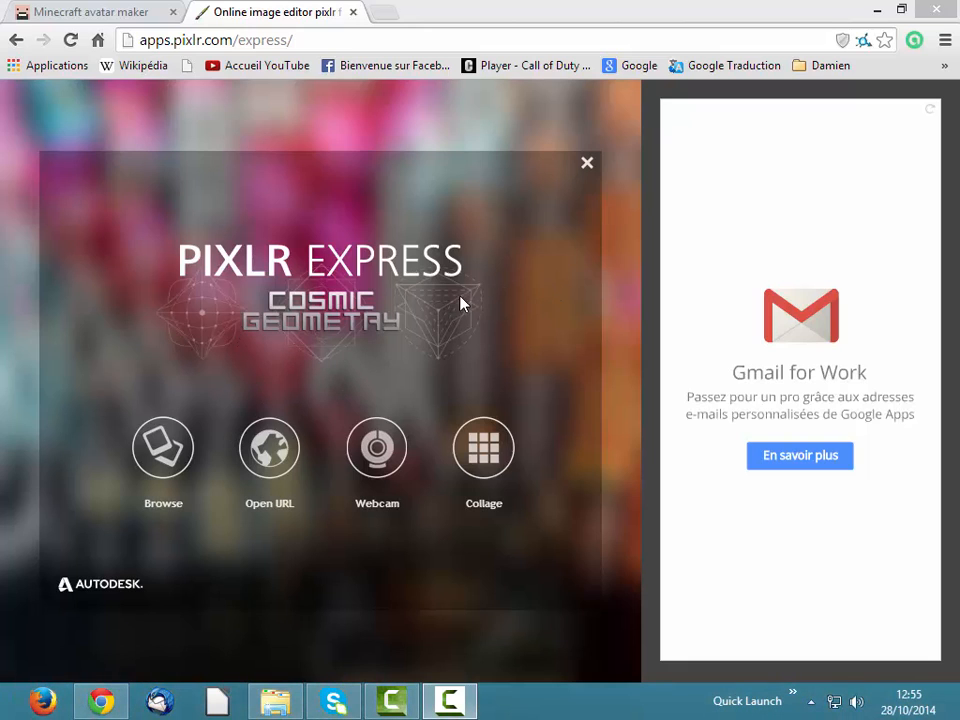
{"action": "left_click", "coordinate": [388, 19]}
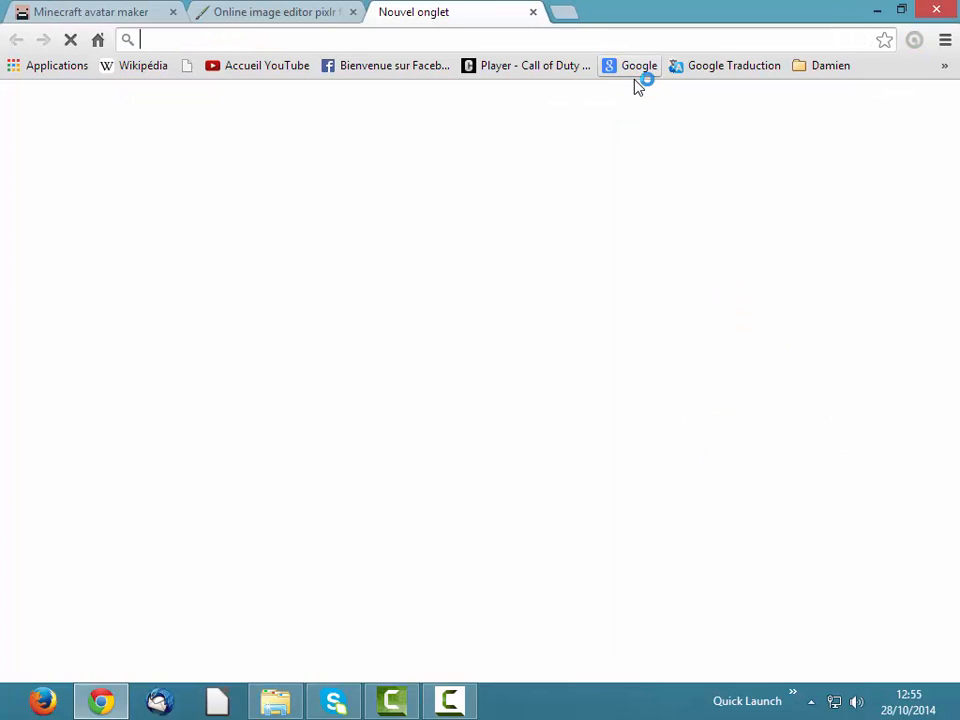
{"action": "left_click", "coordinate": [636, 70]}
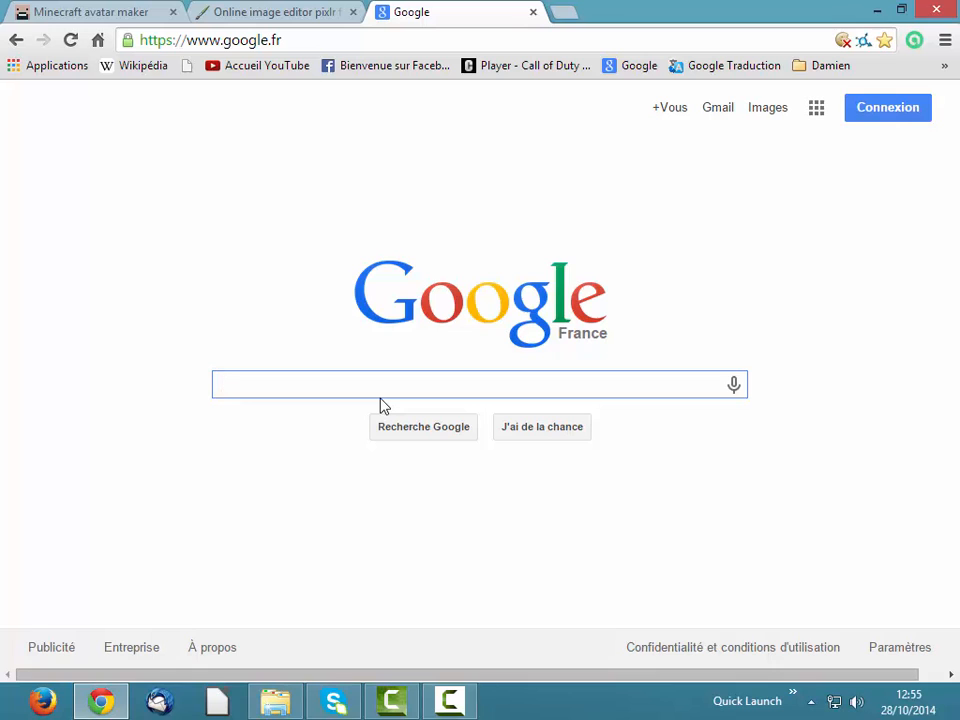
{"action": "type", "text": "goo"}
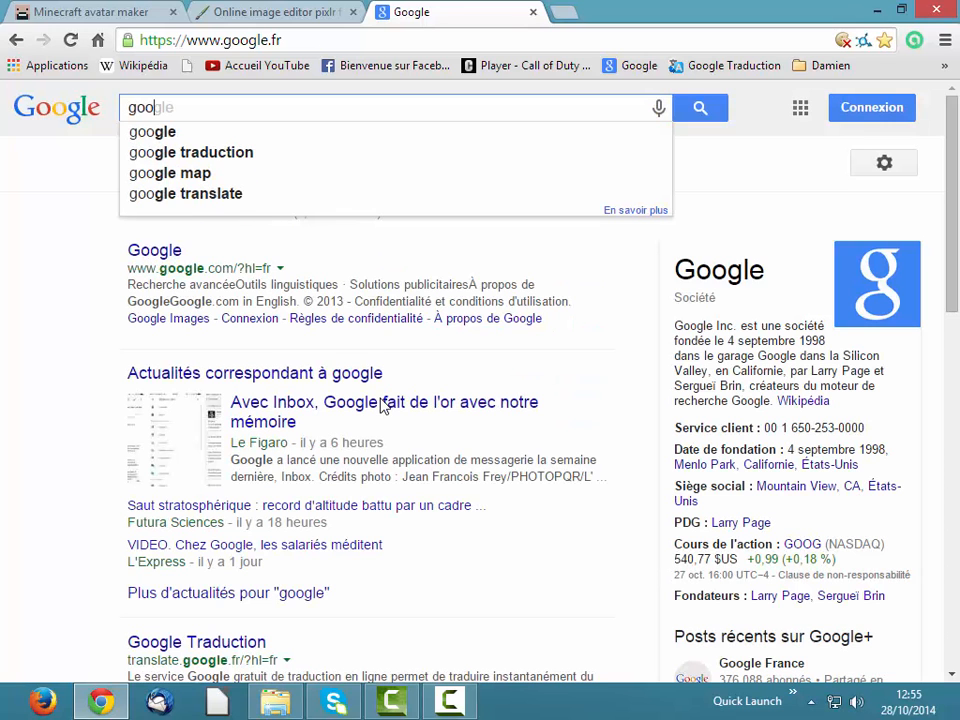
{"action": "type", "text": "gle"}
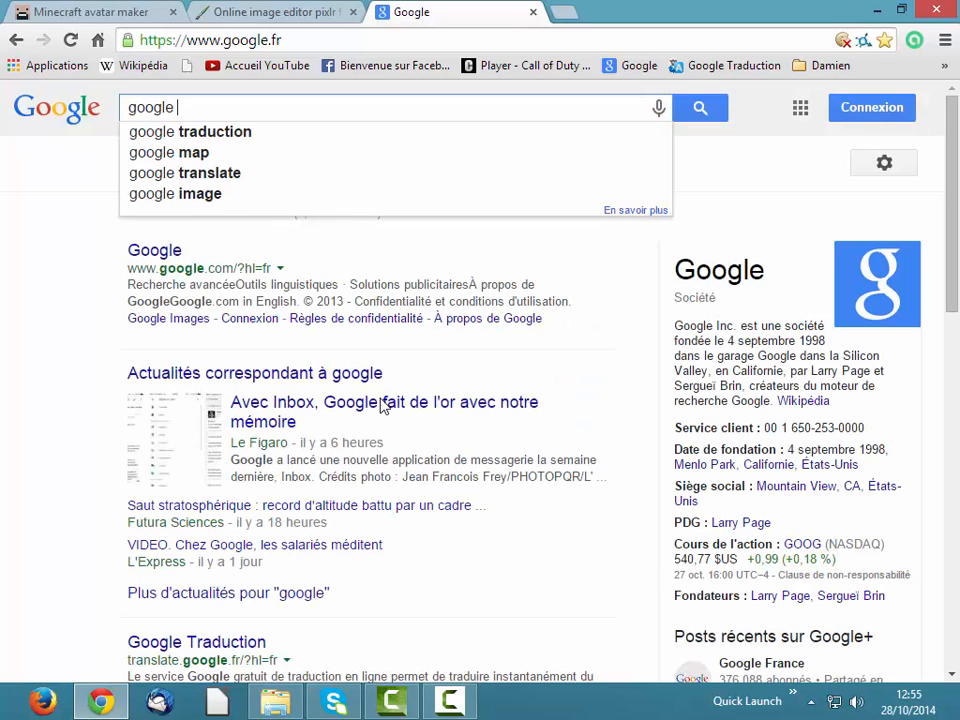
{"action": "type", "text": " image"}
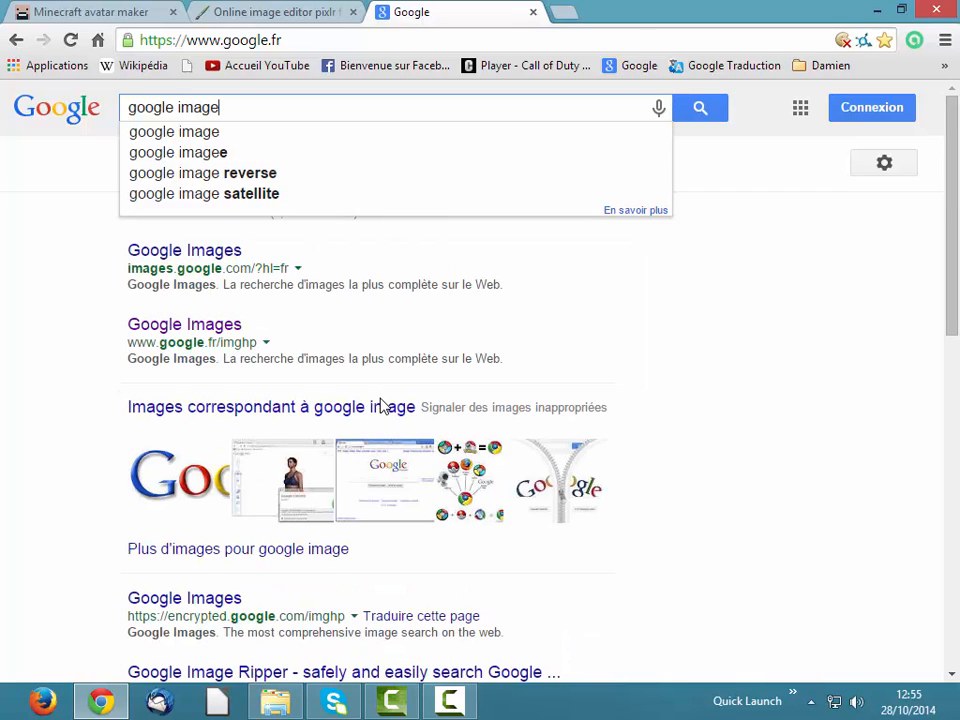
{"action": "key", "text": "Return"}
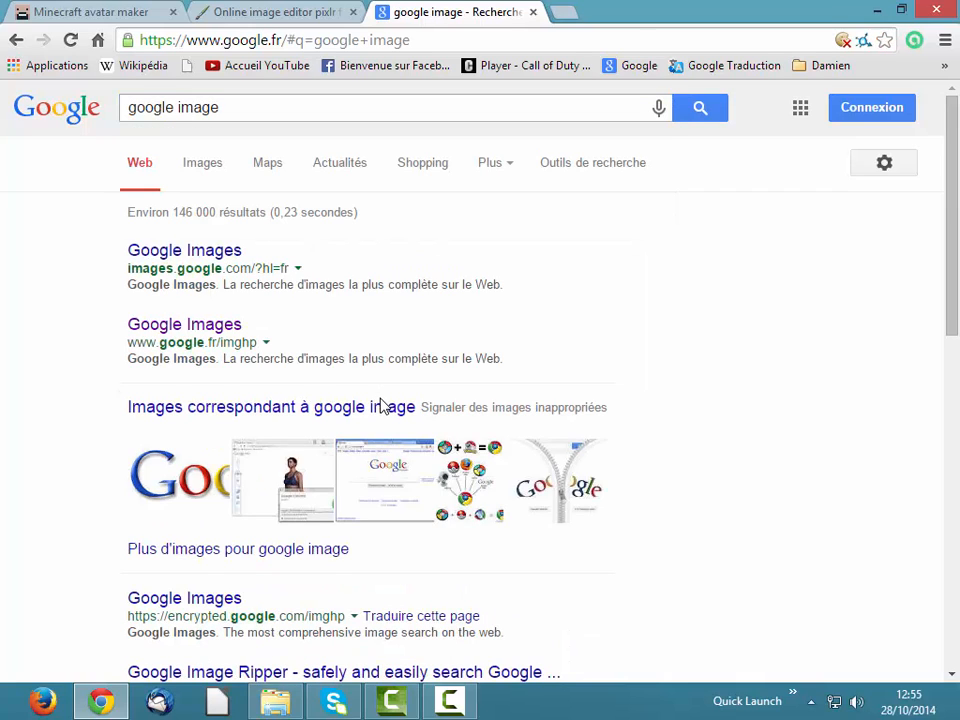
{"action": "left_click", "coordinate": [174, 324]}
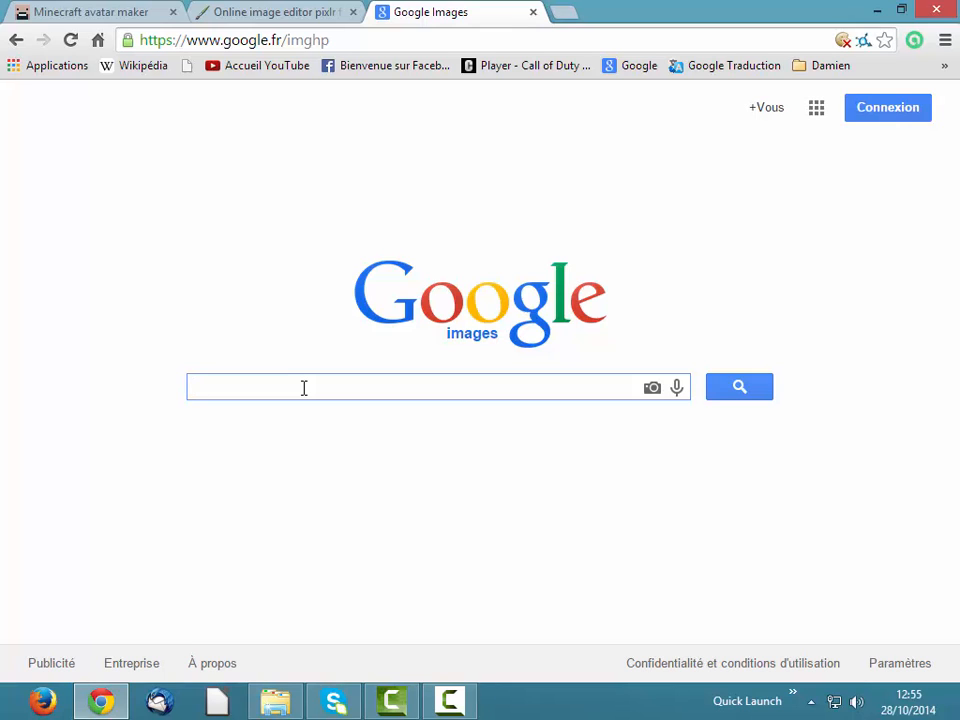
Search Google Images for "minecraft" and view the save options for the Minecraft logo picture, dismissing them without saving.
{"action": "type", "text": "minecr"}
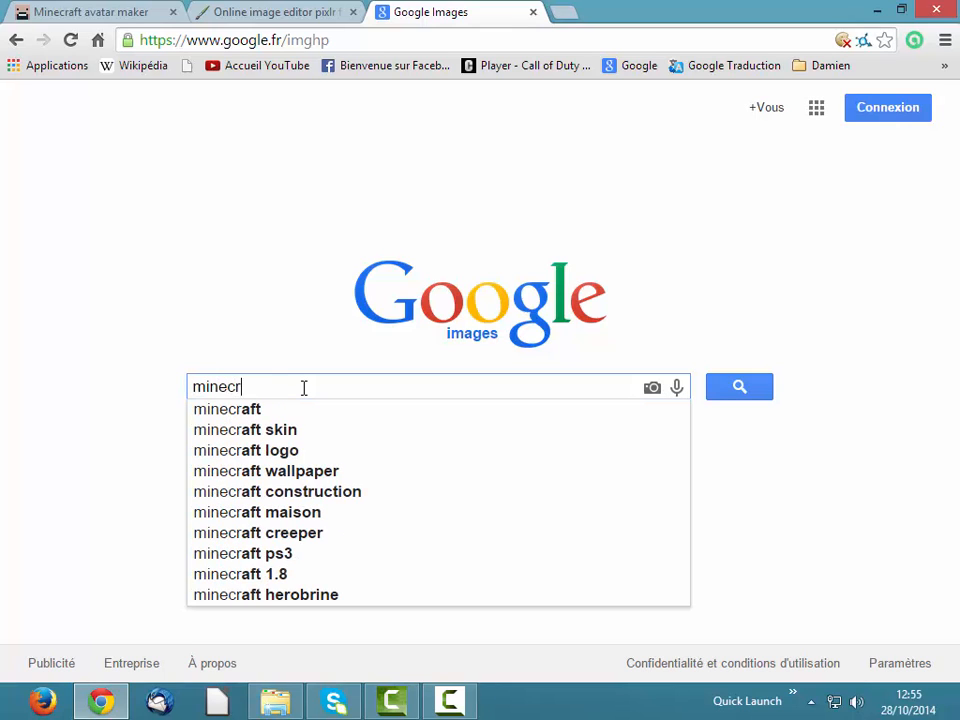
{"action": "type", "text": "aft"}
{"action": "key", "text": "Return"}
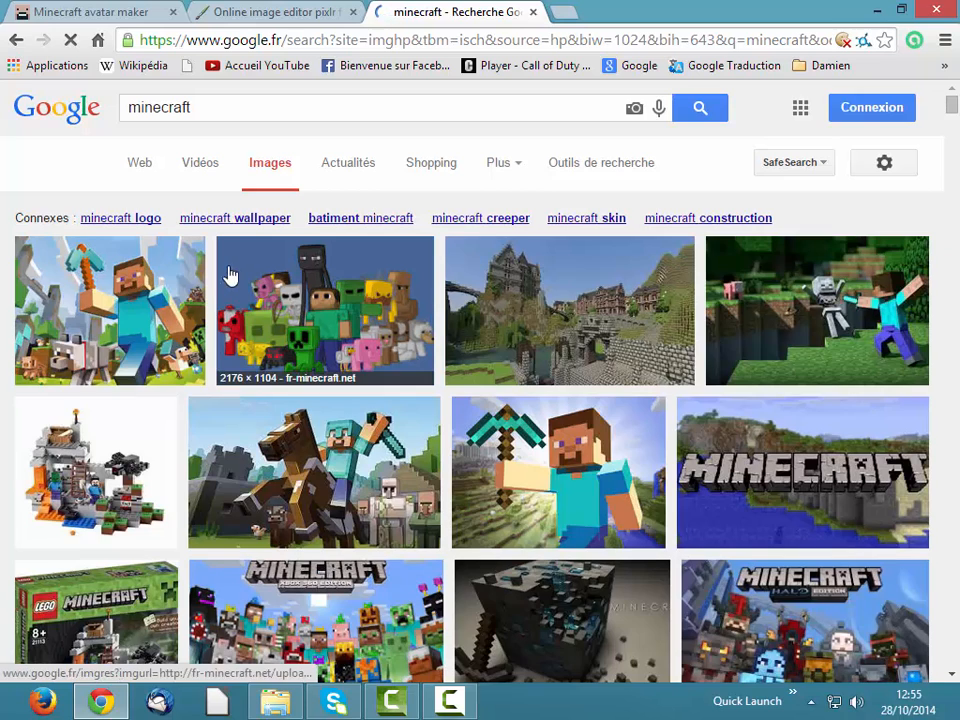
{"action": "scroll", "coordinate": [410, 500], "scroll_direction": "down", "scroll_amount": 2}
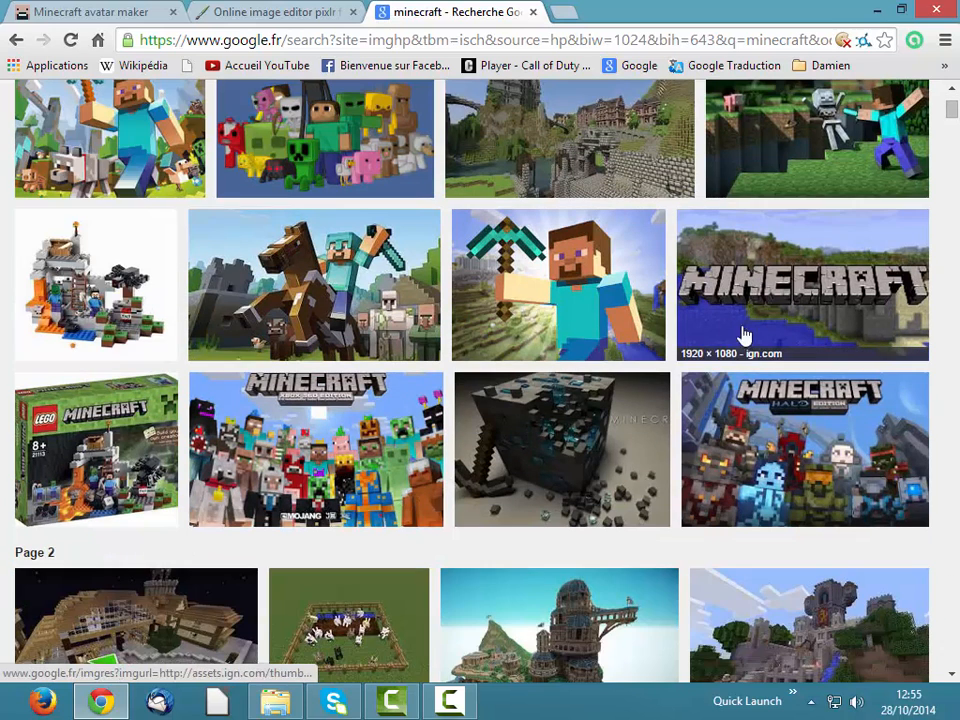
{"action": "right_click", "coordinate": [806, 300]}
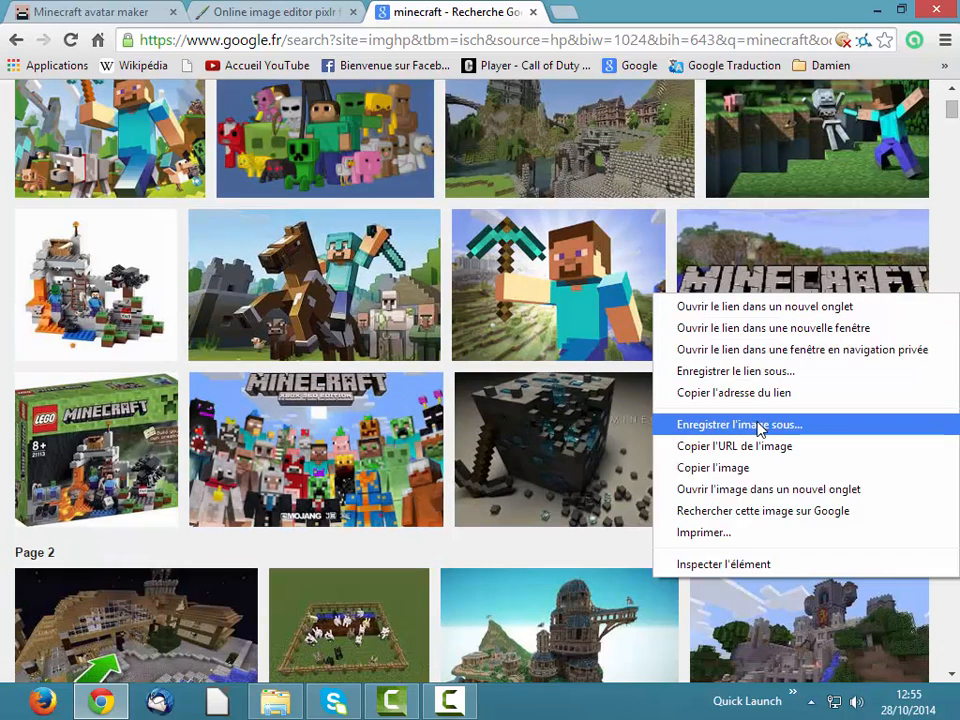
{"action": "left_click", "coordinate": [752, 8]}
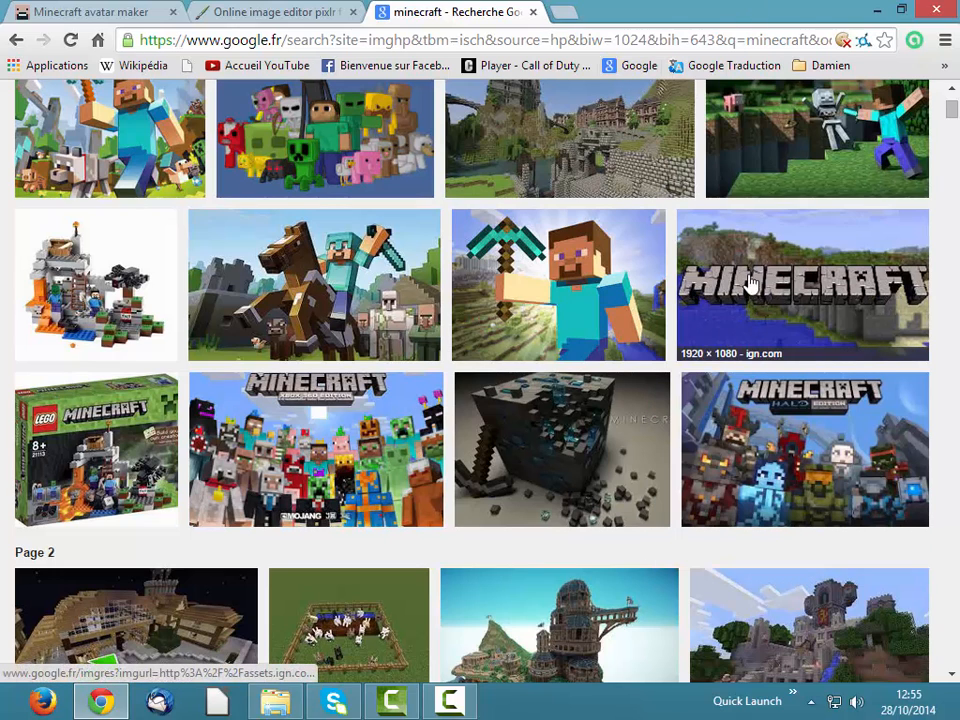
Return to Pixlr Express, open bannière youtub.jpg from the personal folder and enlarge the view to 240%.
{"action": "left_click", "coordinate": [274, 12]}
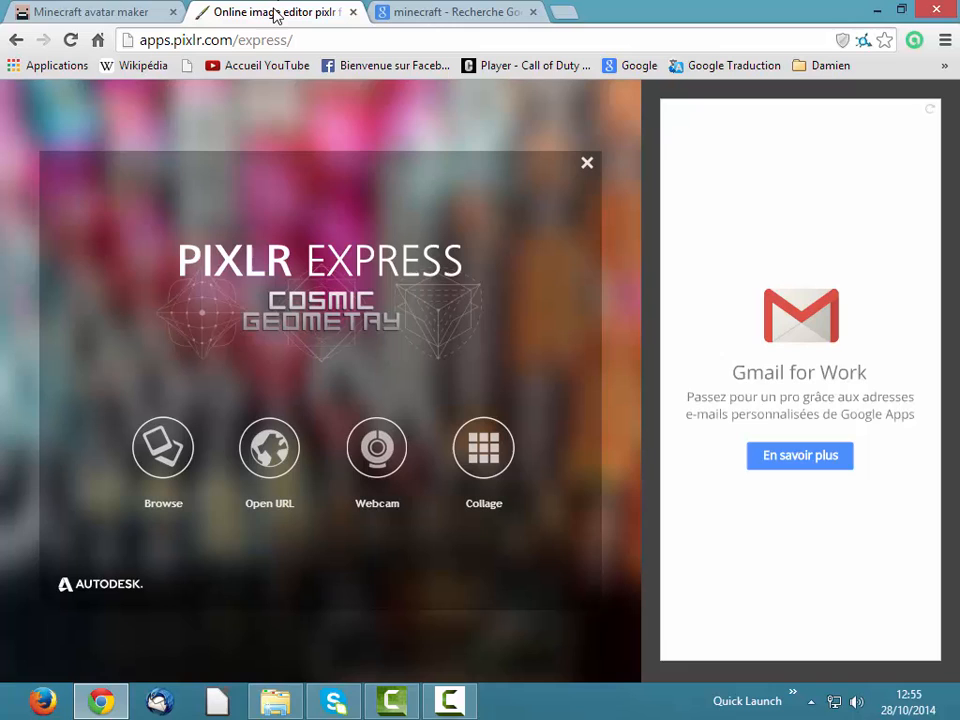
{"action": "left_click", "coordinate": [188, 443]}
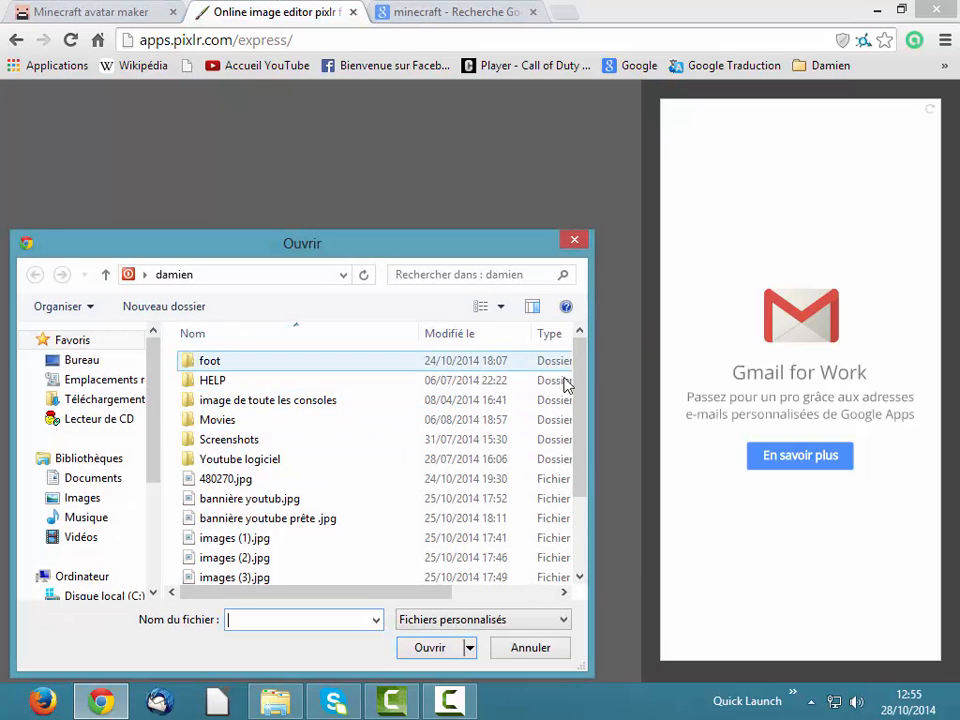
{"action": "left_click_drag", "start_coordinate": [580, 381], "coordinate": [581, 458]}
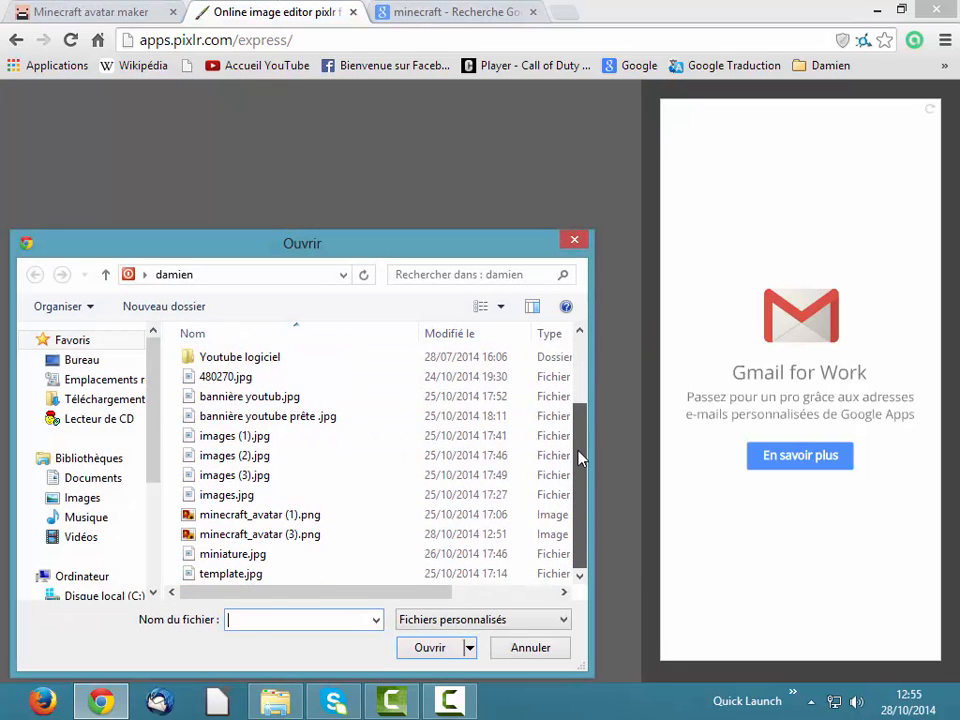
{"action": "left_click", "coordinate": [306, 397]}
{"action": "left_click", "coordinate": [433, 648]}
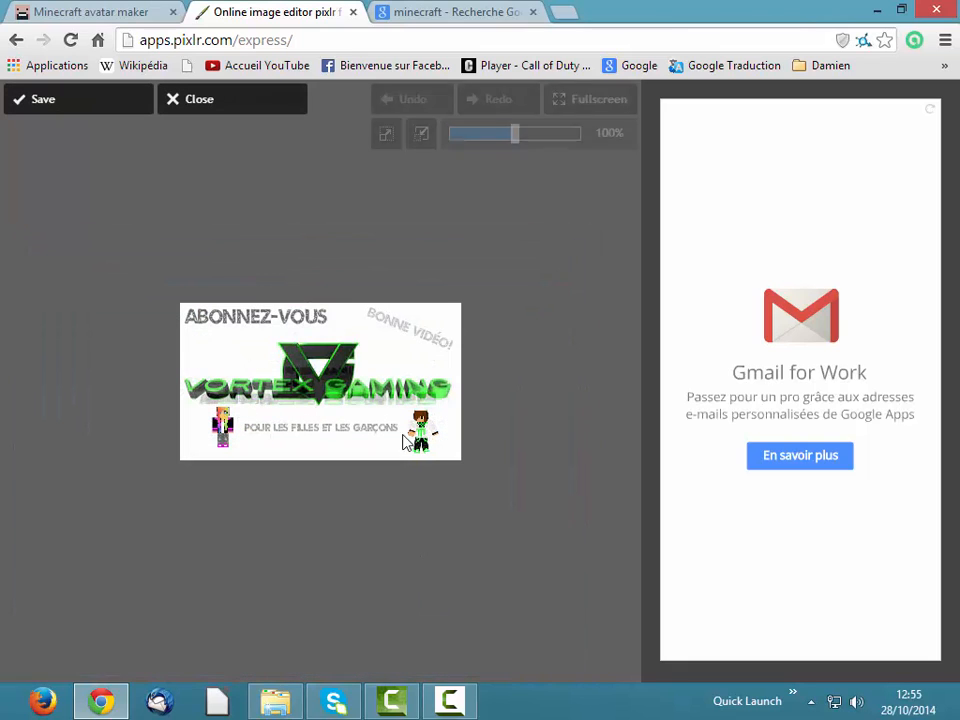
{"action": "mouse_move", "coordinate": [521, 141]}
{"action": "left_mouse_down"}
{"action": "mouse_move", "coordinate": [544, 144]}
{"action": "mouse_move", "coordinate": [527, 142]}
{"action": "left_mouse_up"}
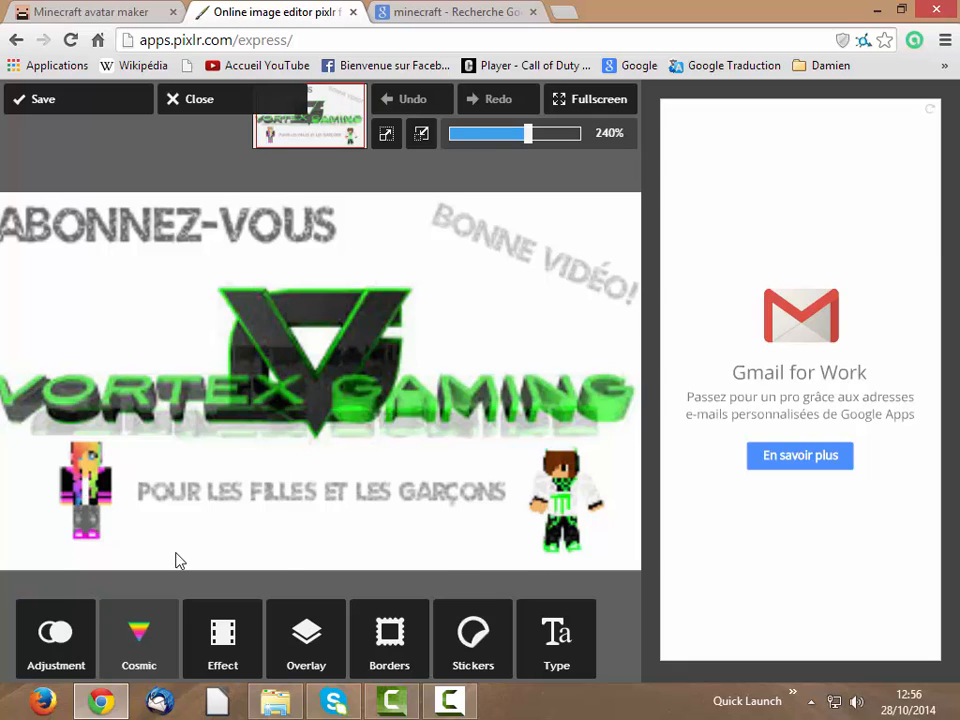
{"action": "left_click", "coordinate": [77, 628]}
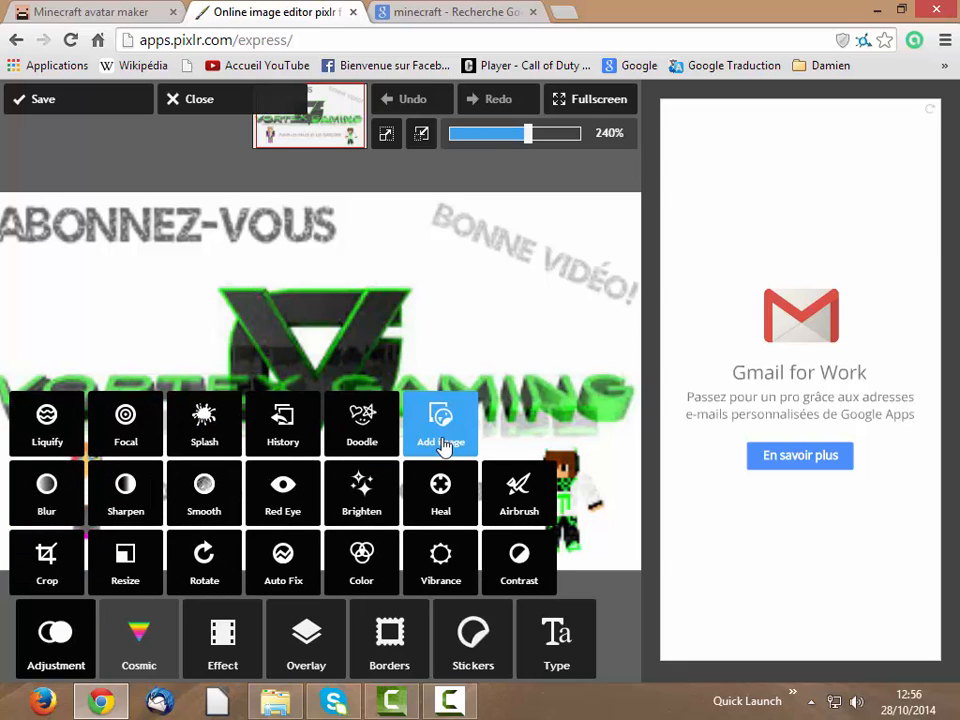
{"action": "left_click", "coordinate": [443, 446]}
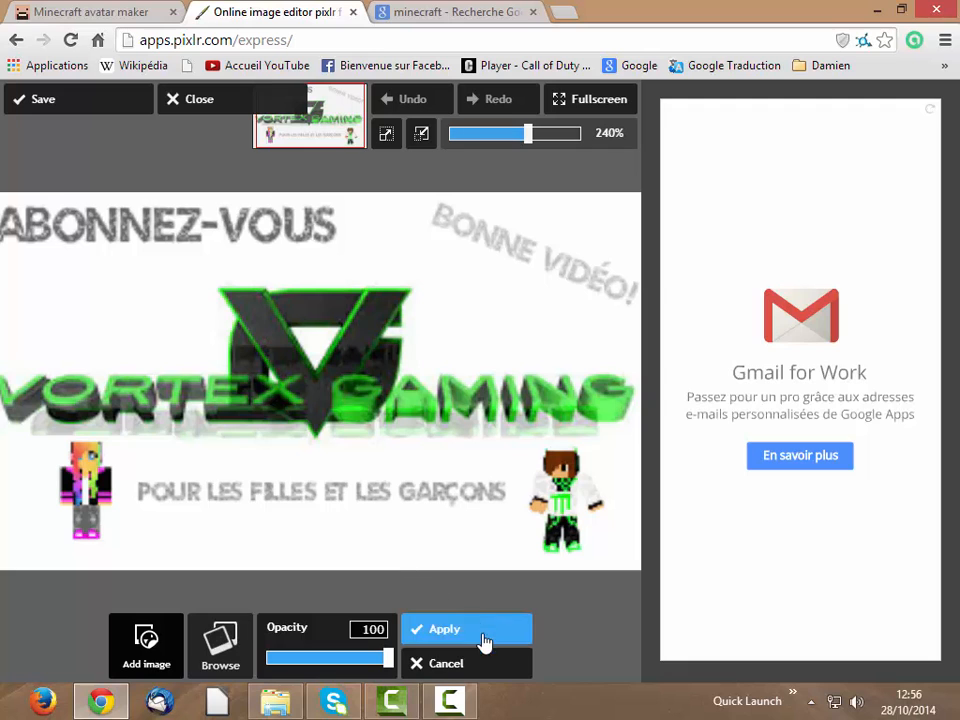
{"action": "left_click", "coordinate": [220, 645]}
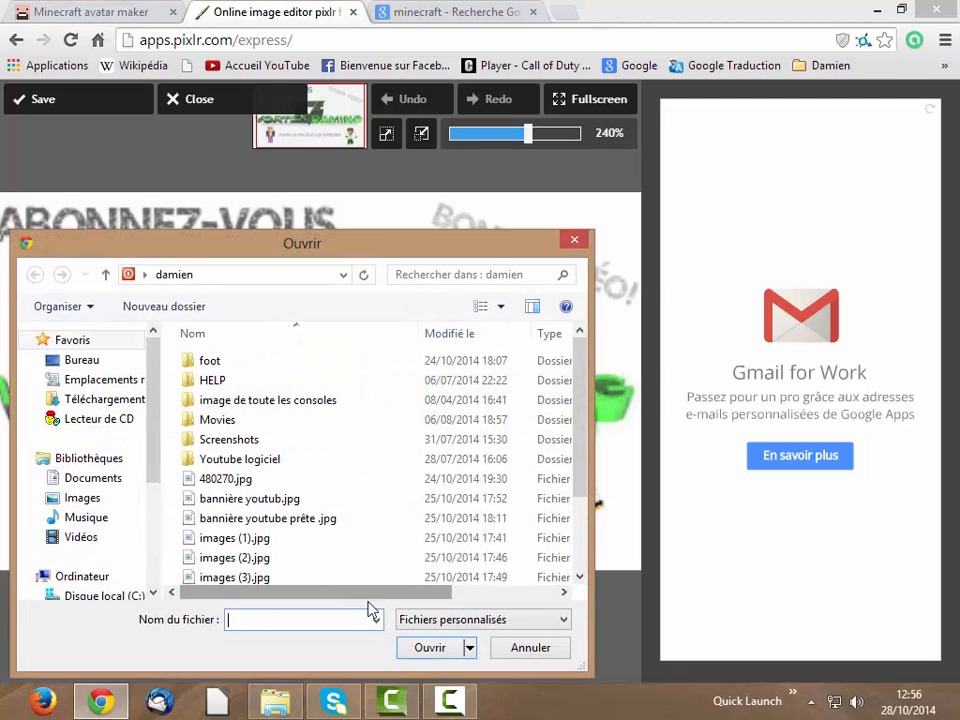
{"action": "left_click", "coordinate": [530, 648]}
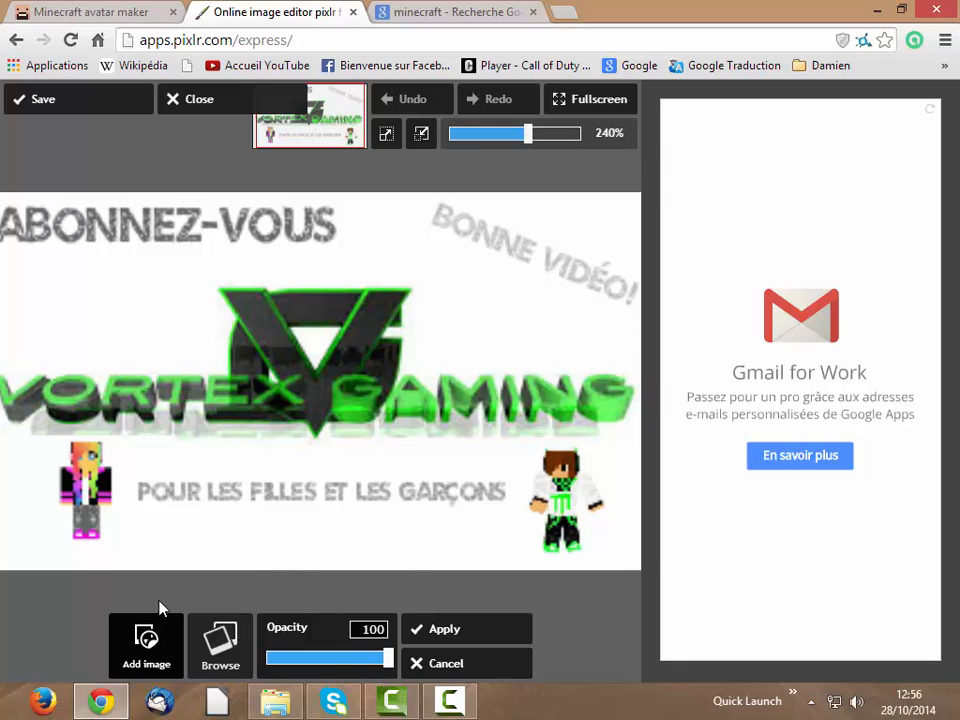
{"action": "left_click", "coordinate": [442, 665]}
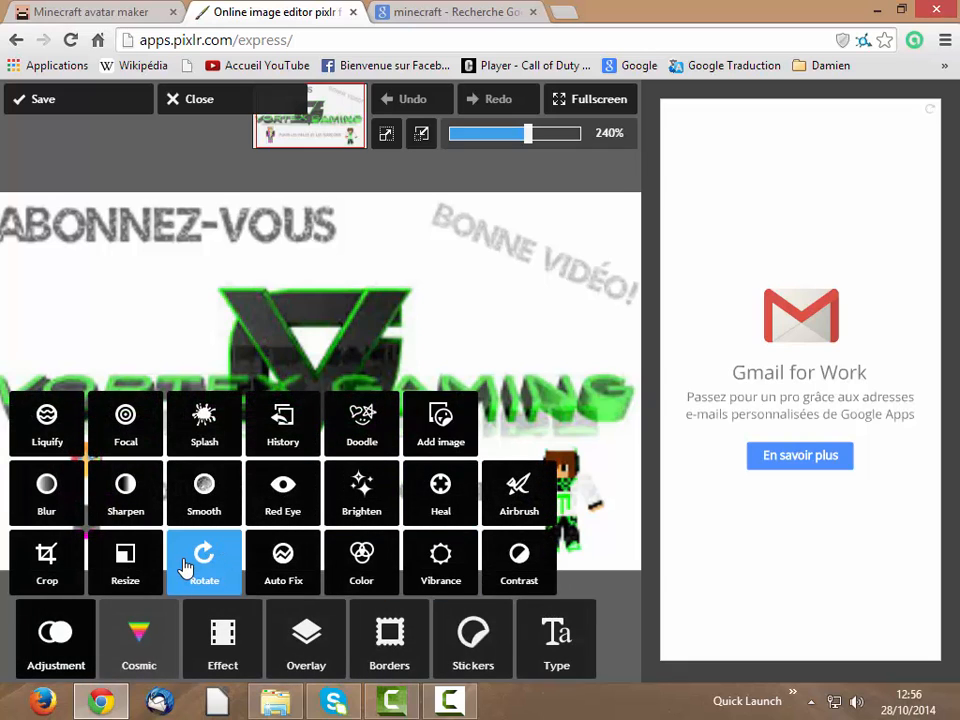
{"action": "left_click", "coordinate": [56, 632]}
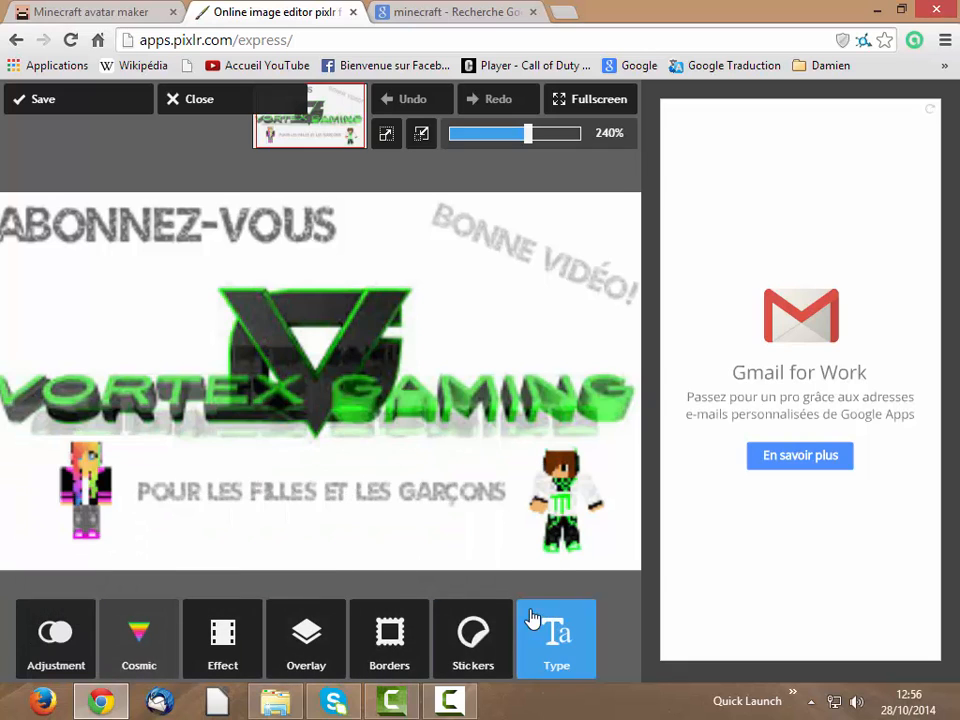
Start a Grunge-style text on the banner, browse the fonts and choose Umbrage, making the text field ready for entry.
{"action": "left_click", "coordinate": [557, 658]}
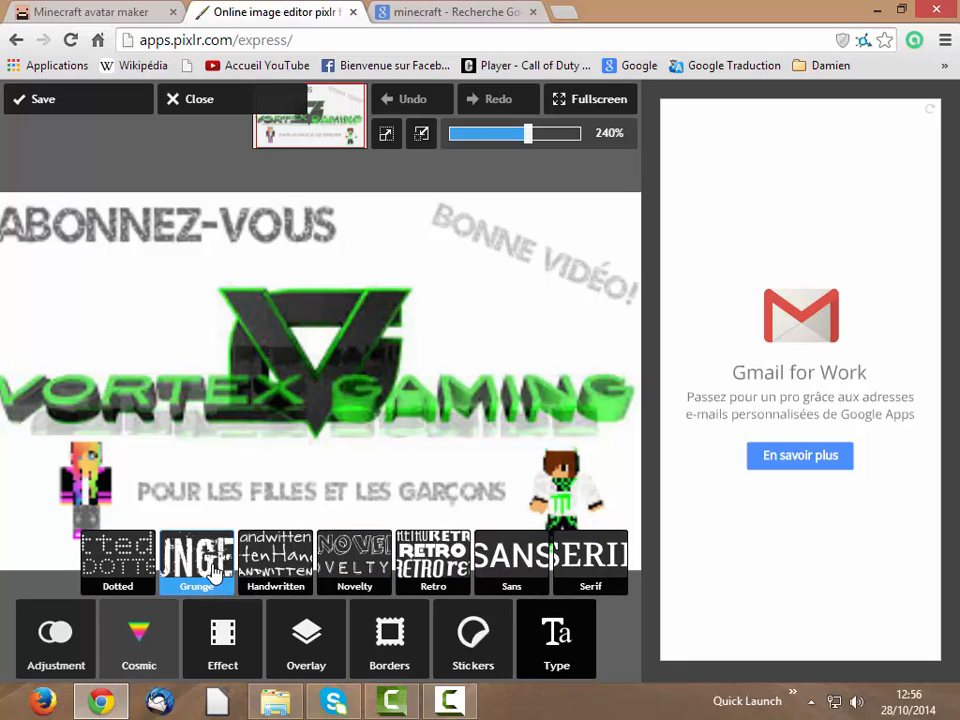
{"action": "left_click", "coordinate": [213, 572]}
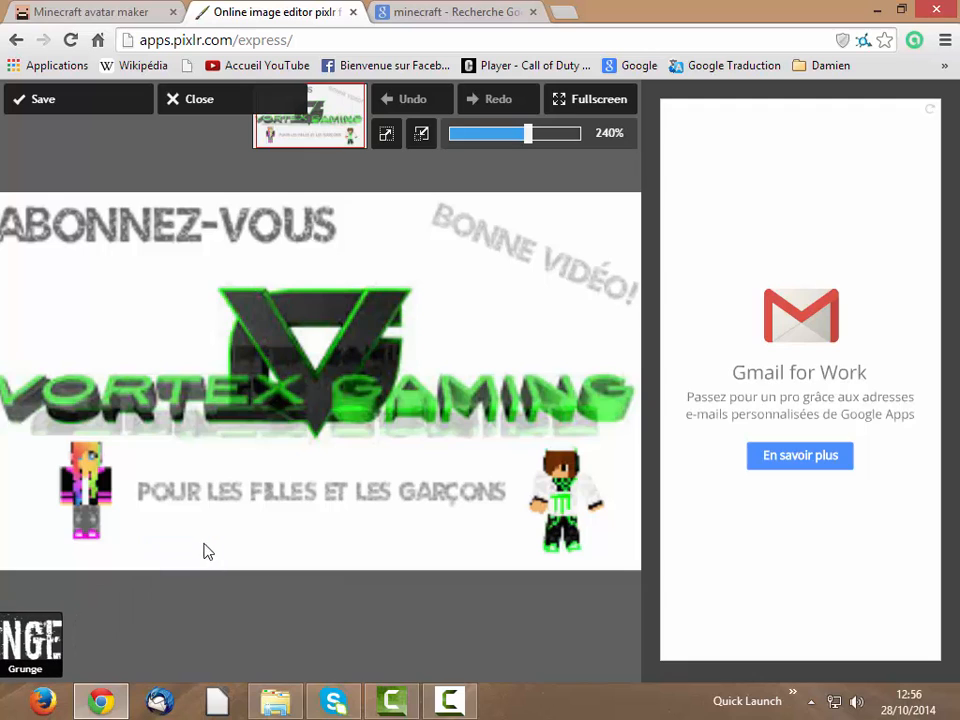
{"action": "left_click", "coordinate": [378, 630]}
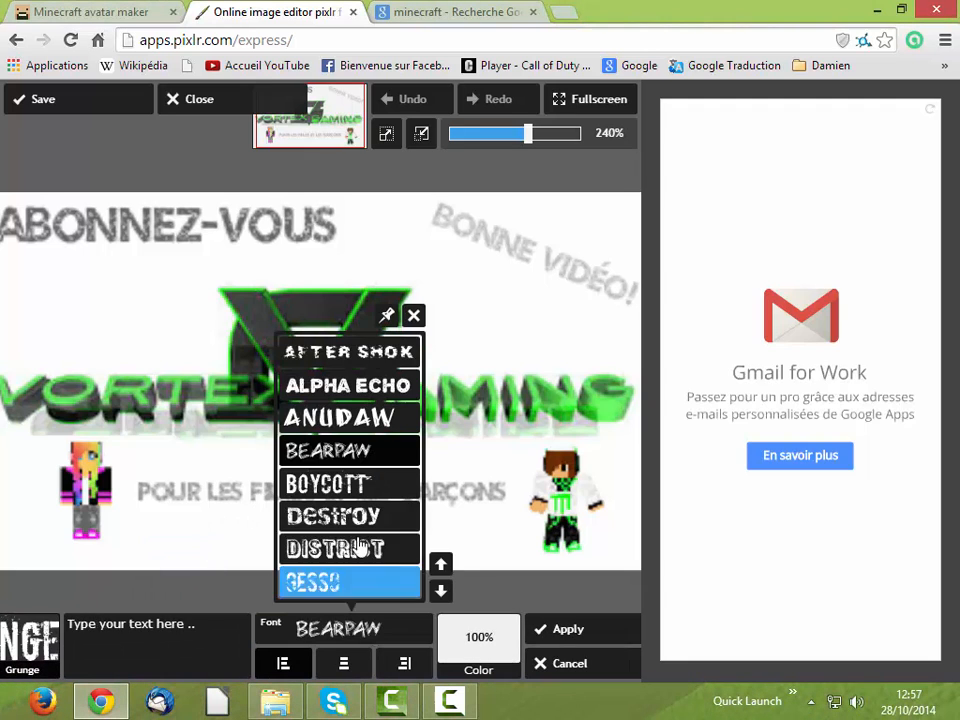
{"action": "left_click", "coordinate": [441, 590]}
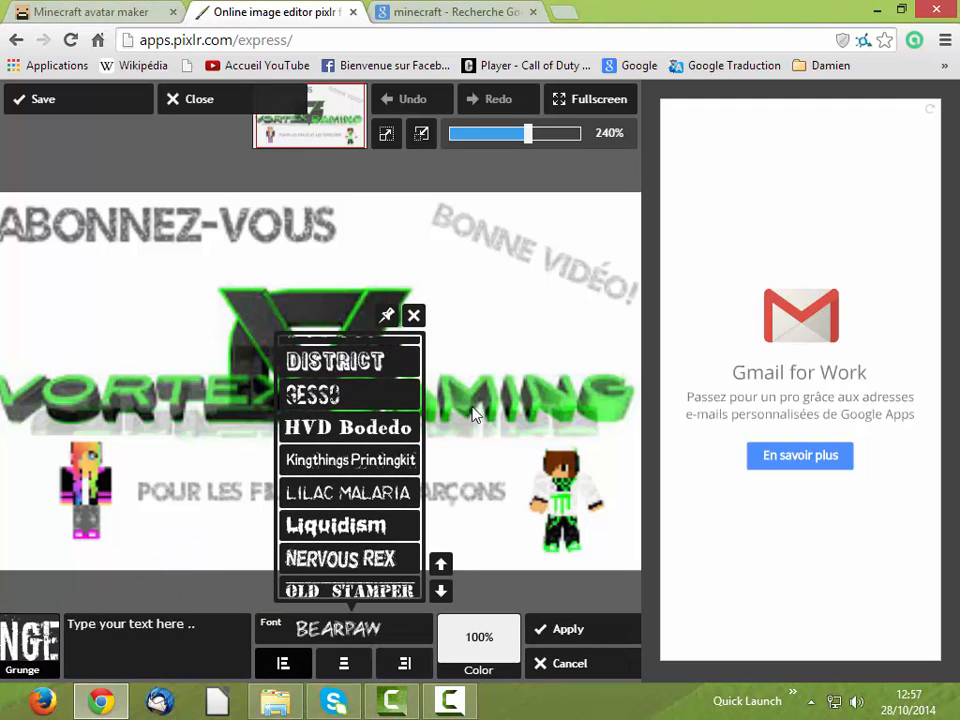
{"action": "left_click", "coordinate": [441, 590]}
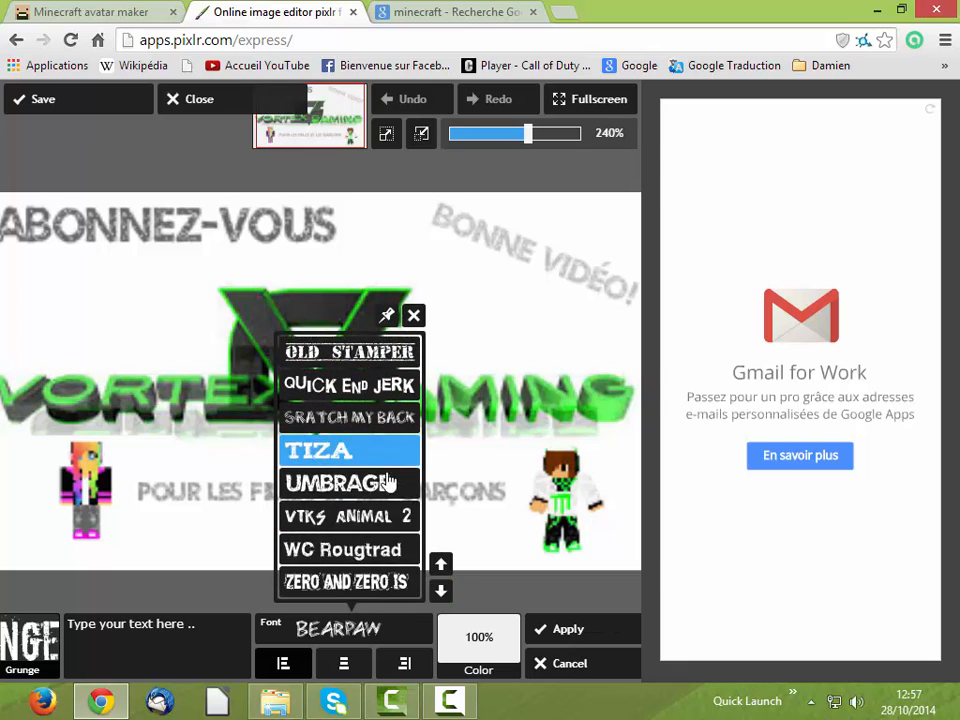
{"action": "left_click", "coordinate": [388, 483]}
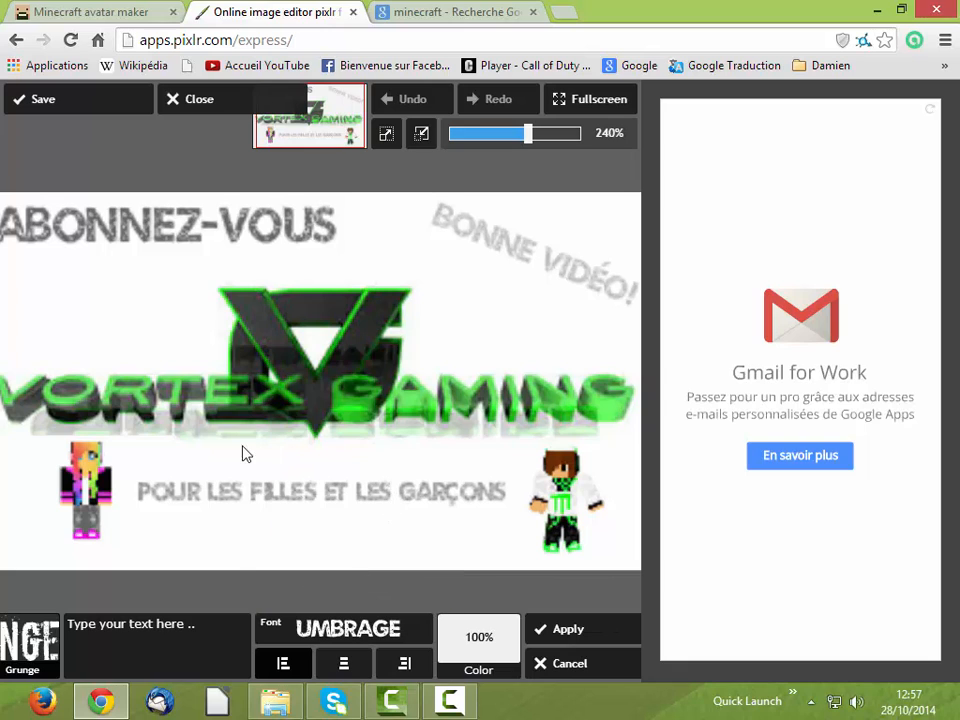
{"action": "left_click", "coordinate": [195, 643]}
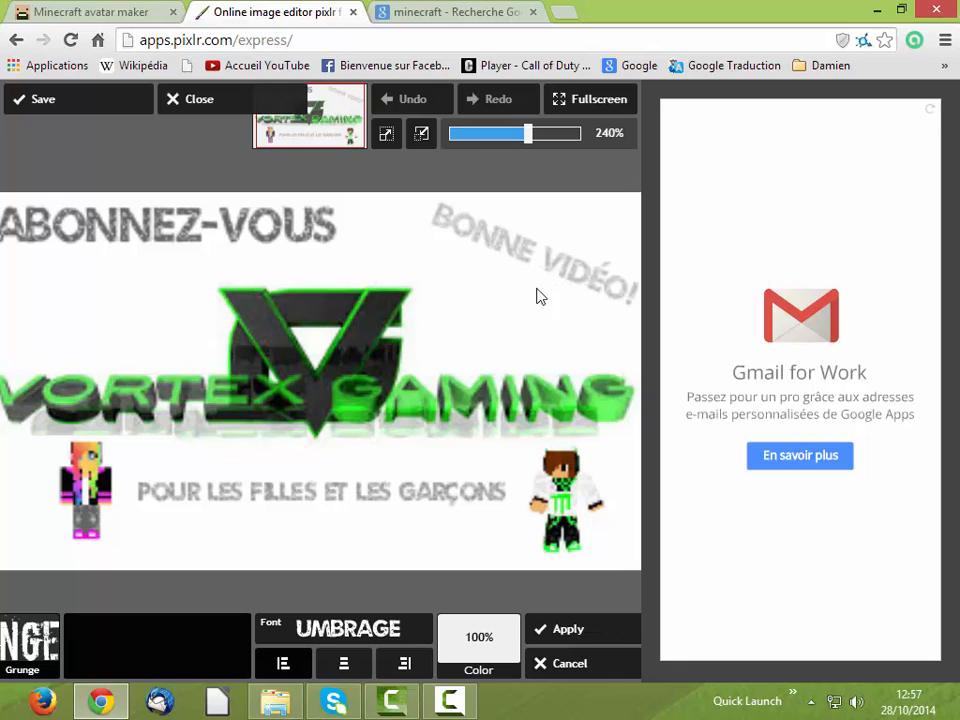
Set the text colour's opacity to 39%, check the colour choices and apply the text tool without entering any text.
{"action": "left_click", "coordinate": [477, 662]}
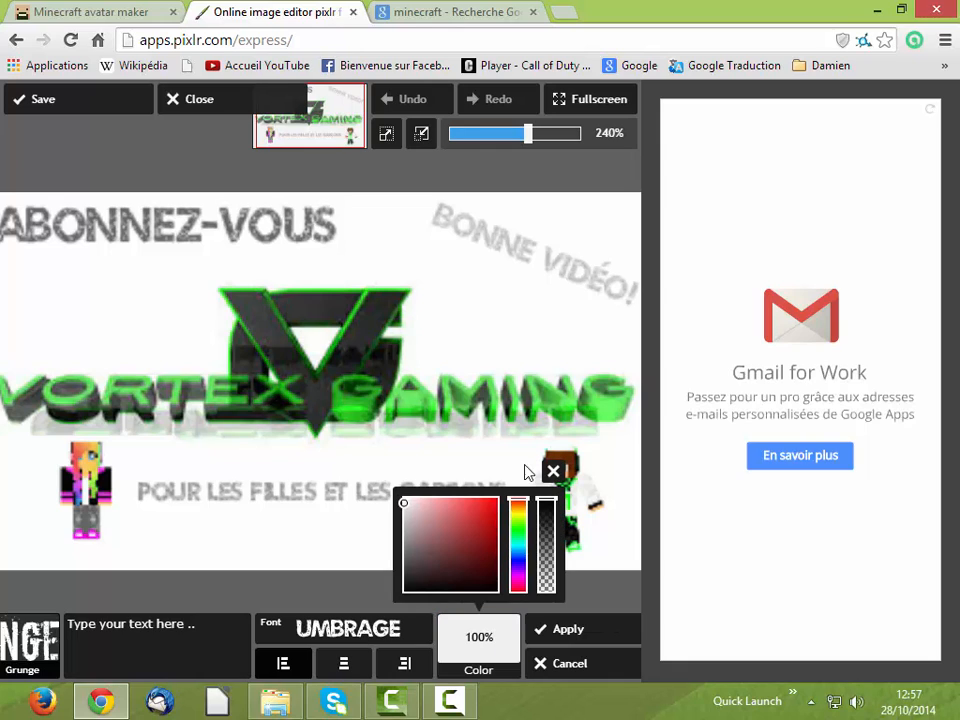
{"action": "left_click_drag", "start_coordinate": [554, 515], "coordinate": [567, 572]}
{"action": "left_click_drag", "start_coordinate": [562, 487], "coordinate": [574, 561]}
{"action": "left_click", "coordinate": [553, 474]}
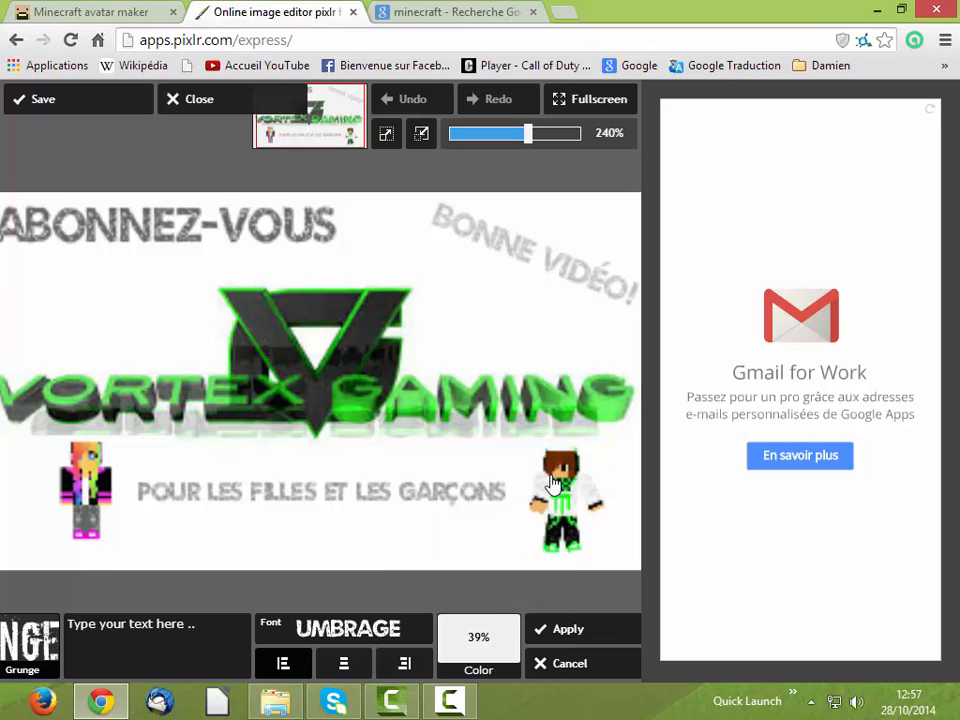
{"action": "left_click", "coordinate": [482, 628]}
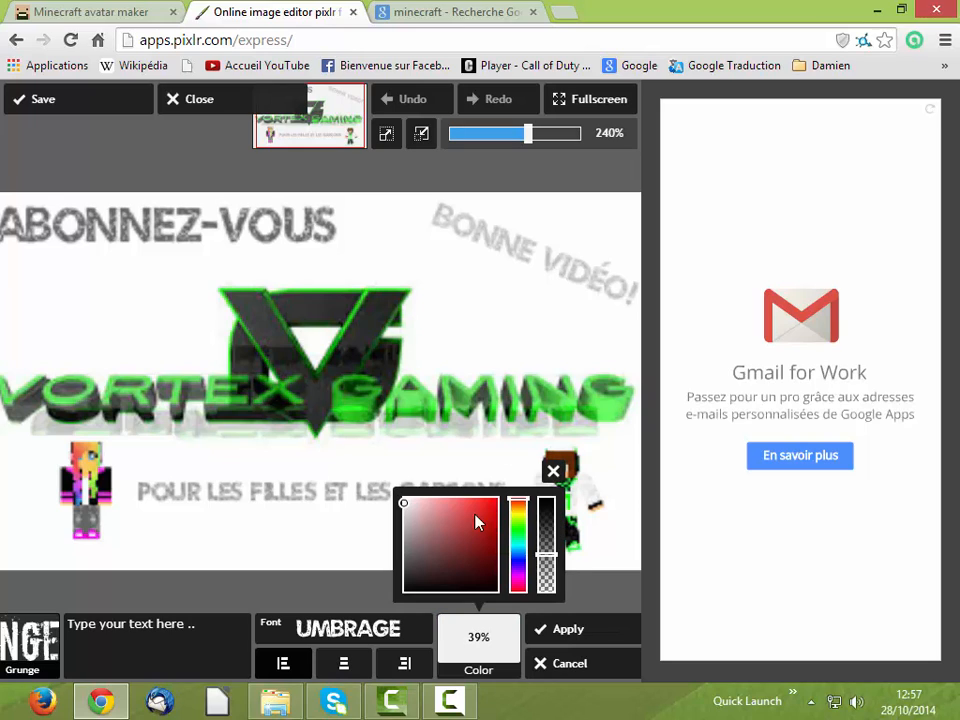
{"action": "mouse_move", "coordinate": [524, 508]}
{"action": "left_mouse_down"}
{"action": "mouse_move", "coordinate": [518, 578]}
{"action": "mouse_move", "coordinate": [533, 508]}
{"action": "mouse_move", "coordinate": [530, 578]}
{"action": "mouse_move", "coordinate": [532, 502]}
{"action": "left_mouse_up"}
{"action": "left_click", "coordinate": [554, 471]}
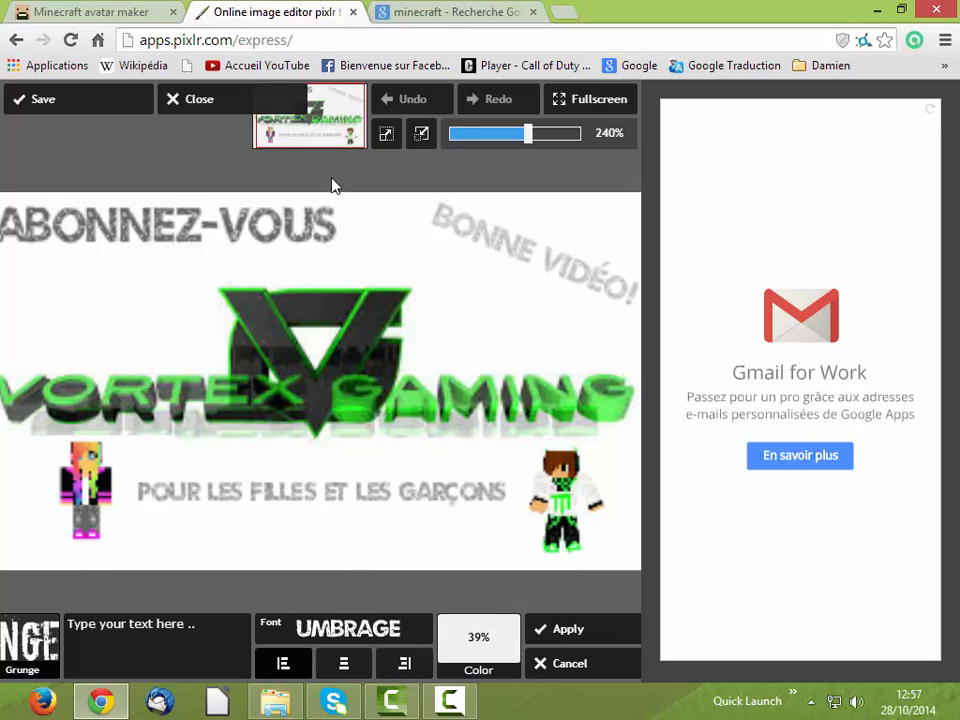
{"action": "left_click", "coordinate": [602, 633]}
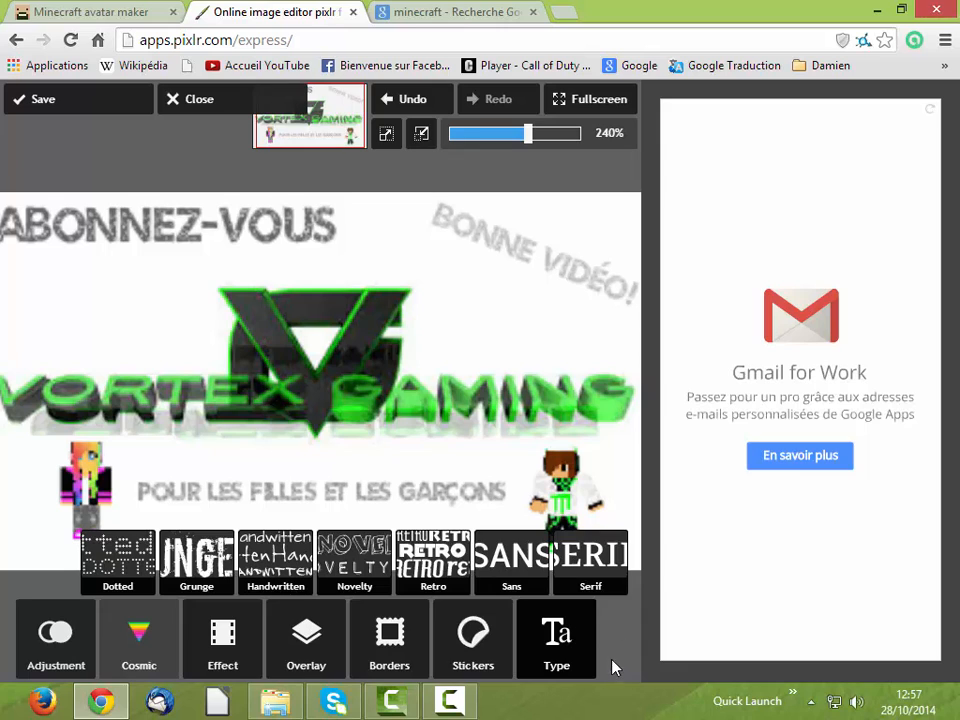
Look through the sticker, overlay, effect and adjustment choices available for the banner.
{"action": "left_click", "coordinate": [488, 637]}
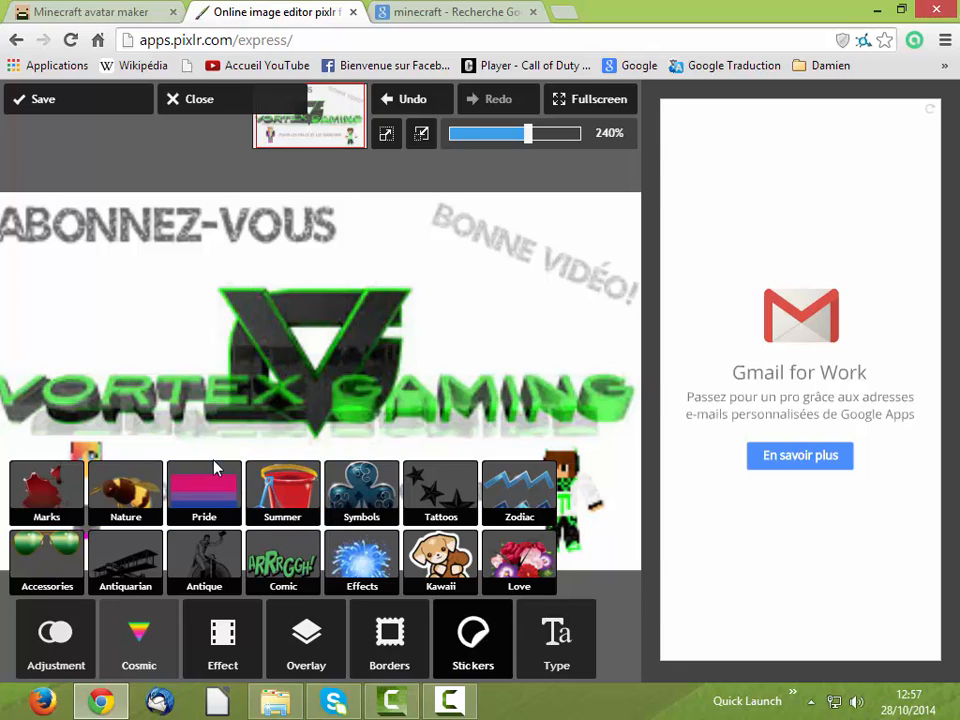
{"action": "left_click", "coordinate": [306, 632]}
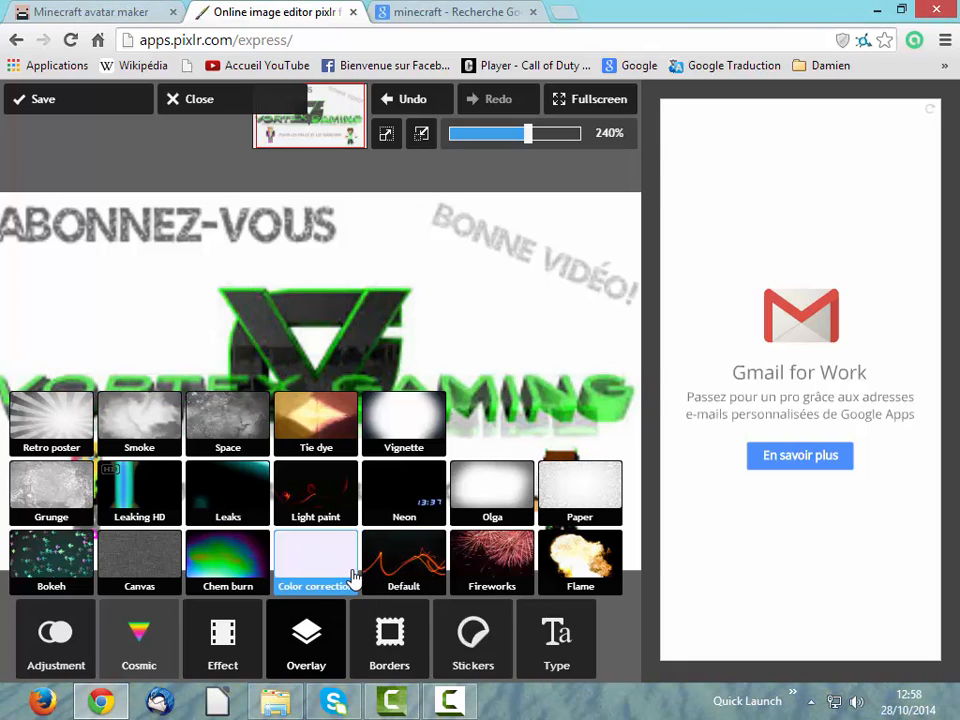
{"action": "left_click", "coordinate": [224, 630]}
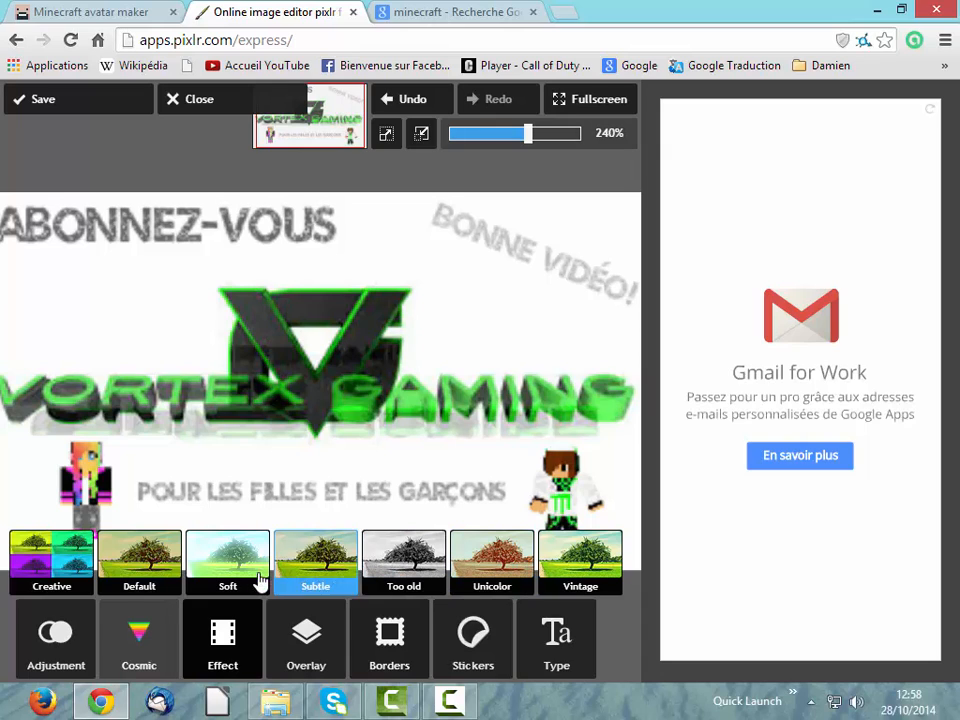
{"action": "left_click", "coordinate": [64, 640]}
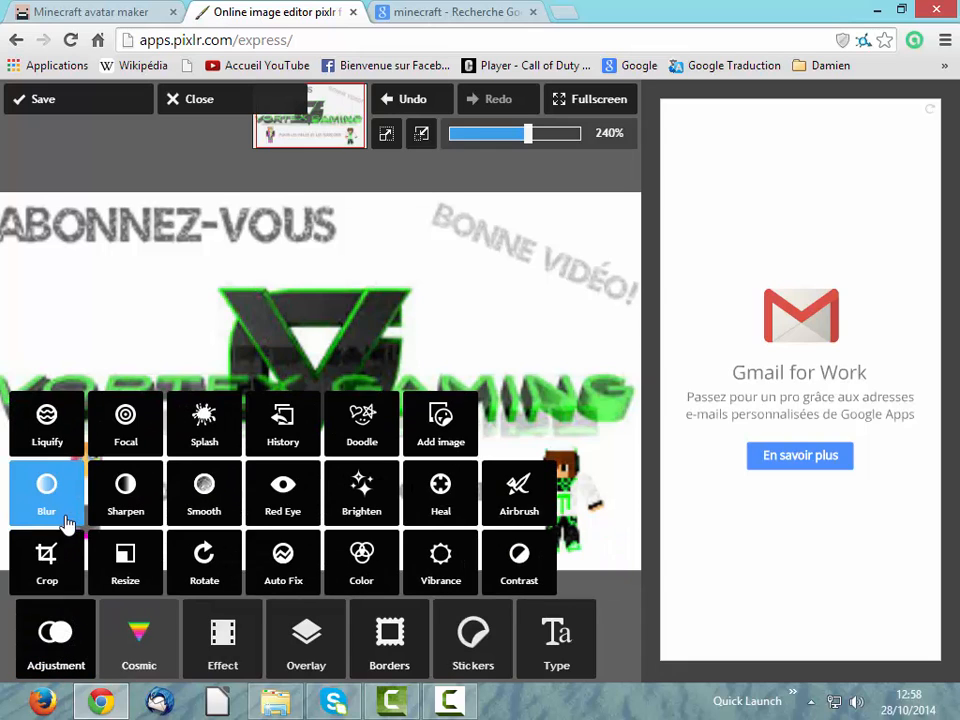
Try the Blur adjustment on the banner with its amount lowered to 0, and cancel it.
{"action": "left_click", "coordinate": [65, 515]}
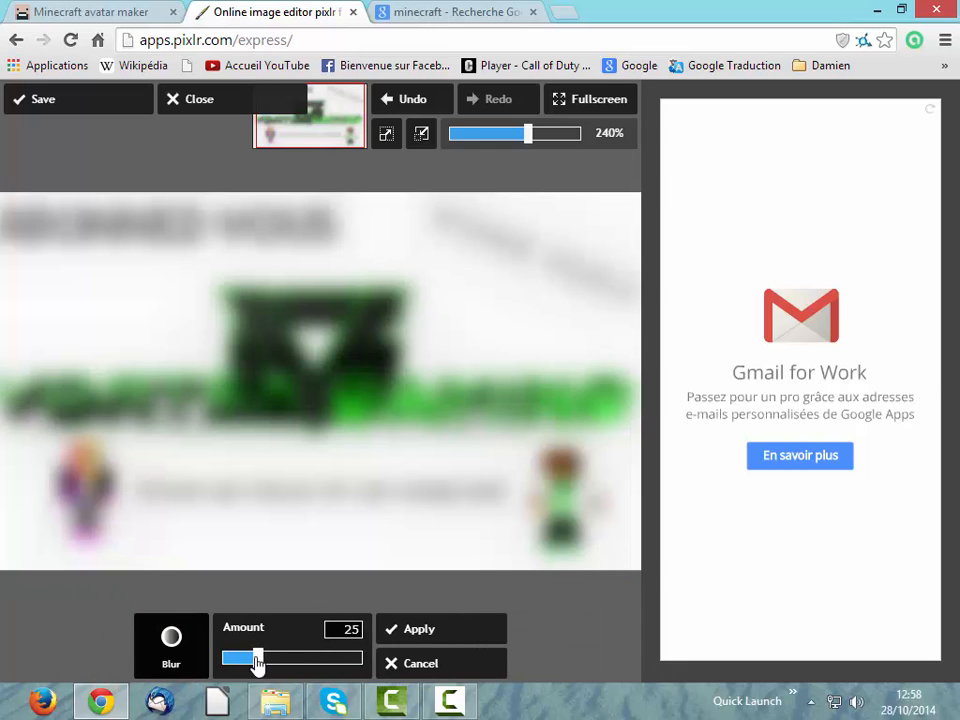
{"action": "left_click_drag", "start_coordinate": [257, 663], "coordinate": [210, 668]}
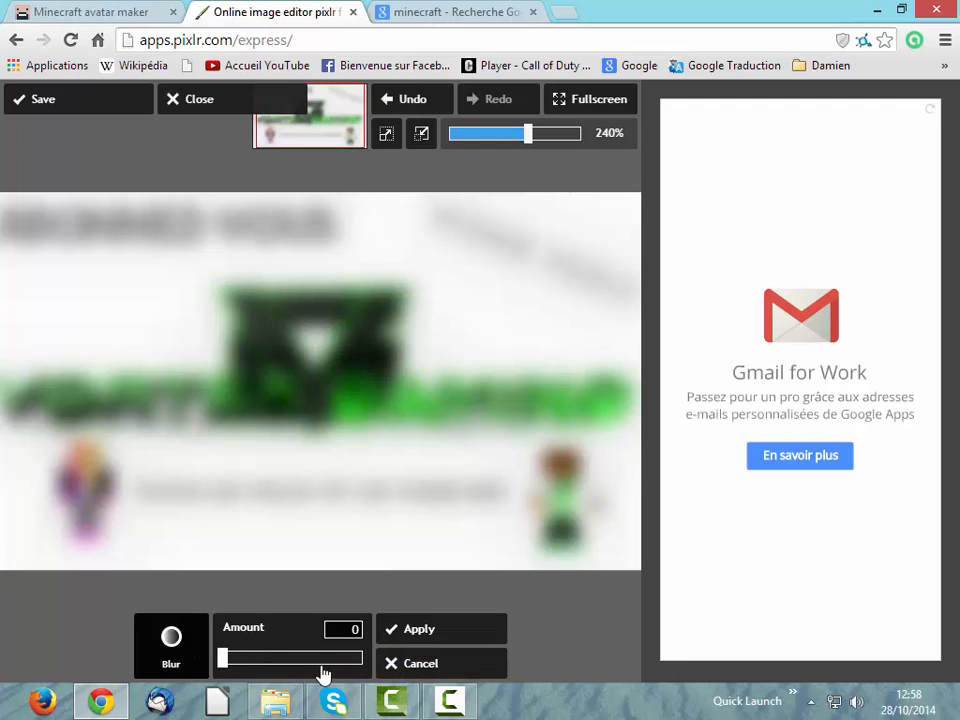
{"action": "left_click", "coordinate": [432, 672]}
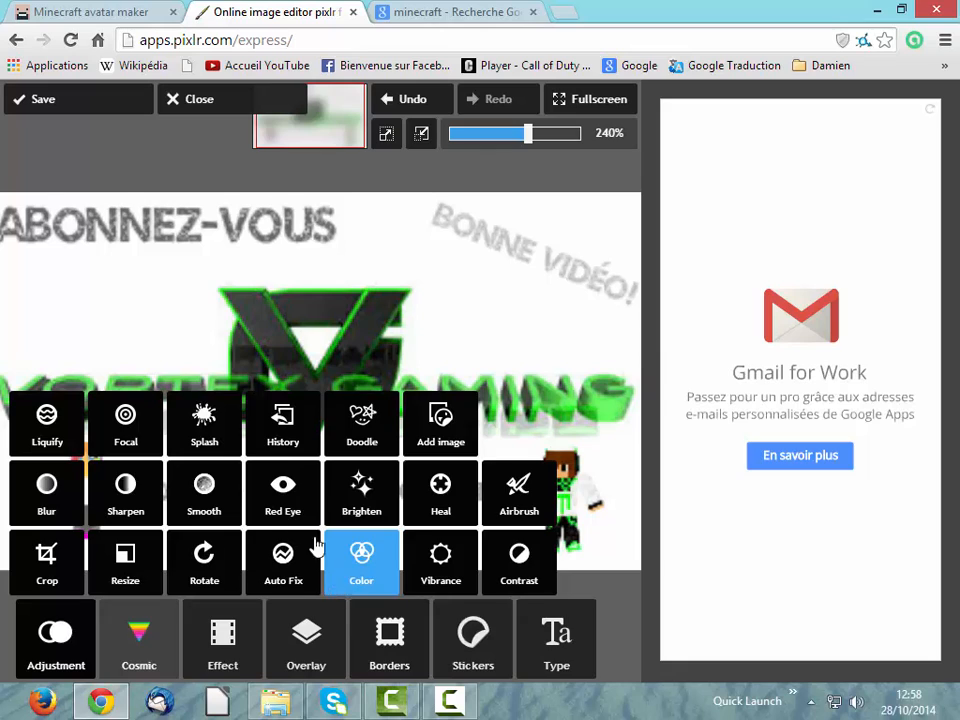
Try the Red Eye adjustment with a tolerance of 85, and cancel it.
{"action": "left_click", "coordinate": [286, 497]}
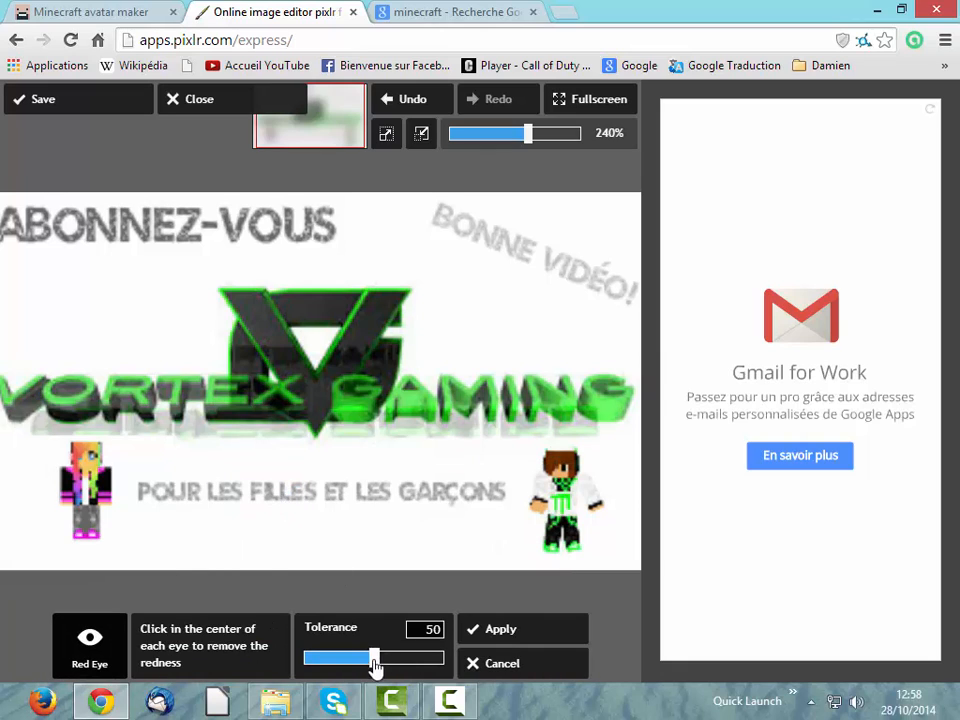
{"action": "left_click_drag", "start_coordinate": [375, 667], "coordinate": [423, 667]}
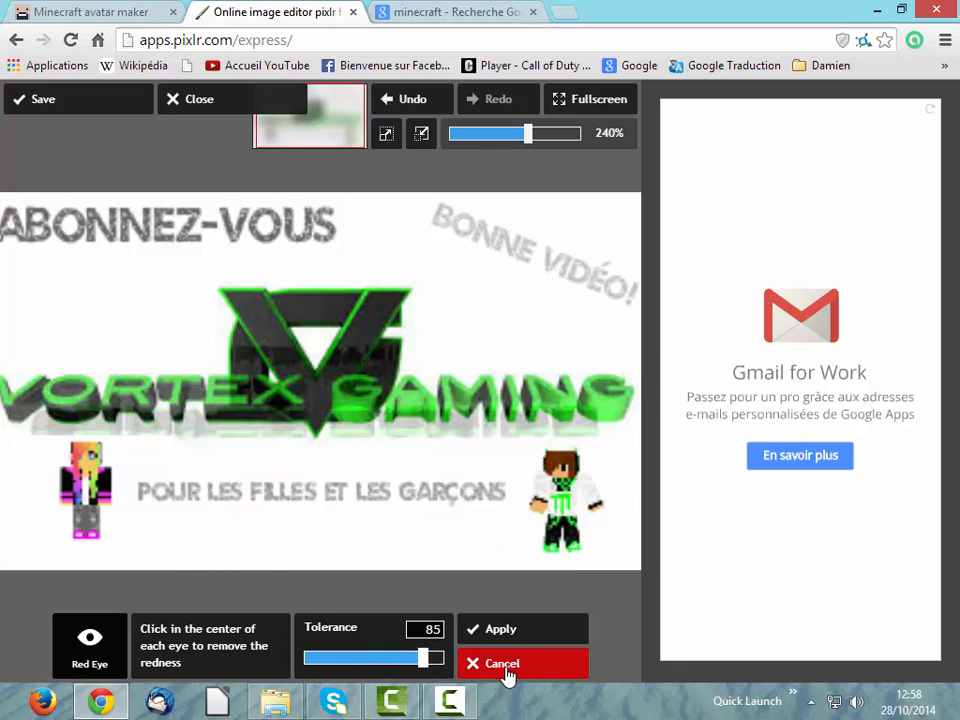
{"action": "left_click", "coordinate": [507, 677]}
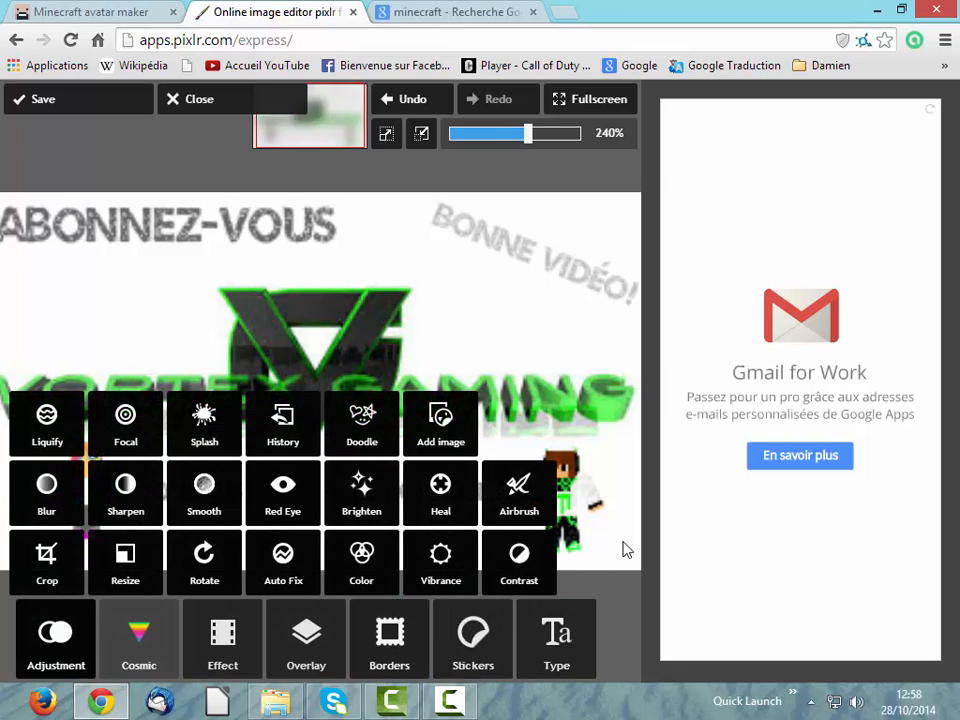
Try the Airbrush with brush size 100 and intensity 0, and cancel it.
{"action": "left_click", "coordinate": [525, 495]}
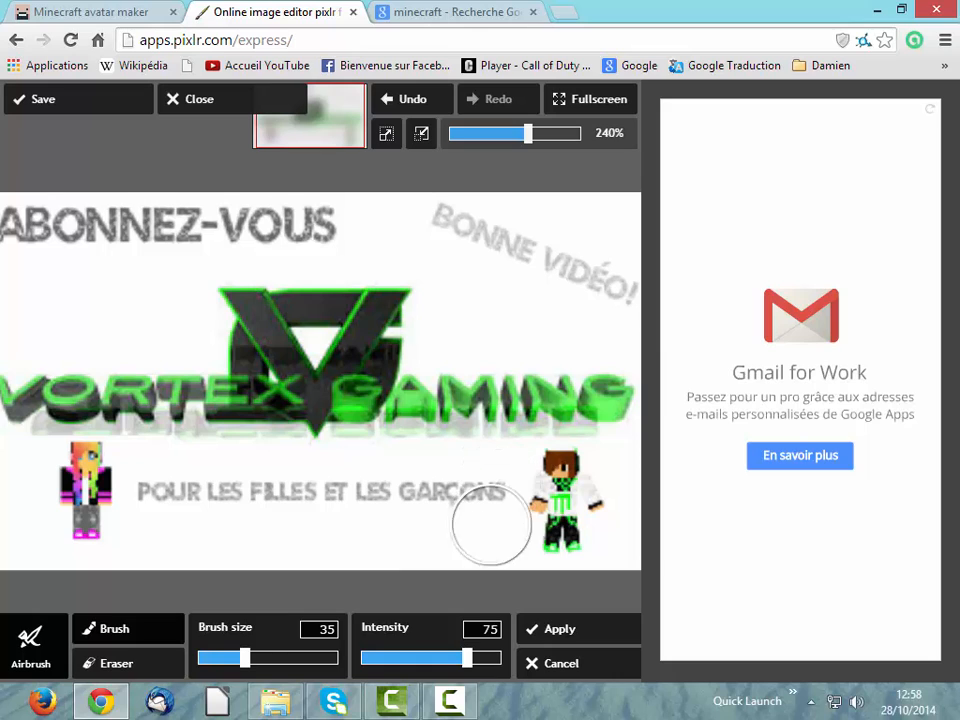
{"action": "left_click_drag", "start_coordinate": [263, 663], "coordinate": [345, 660]}
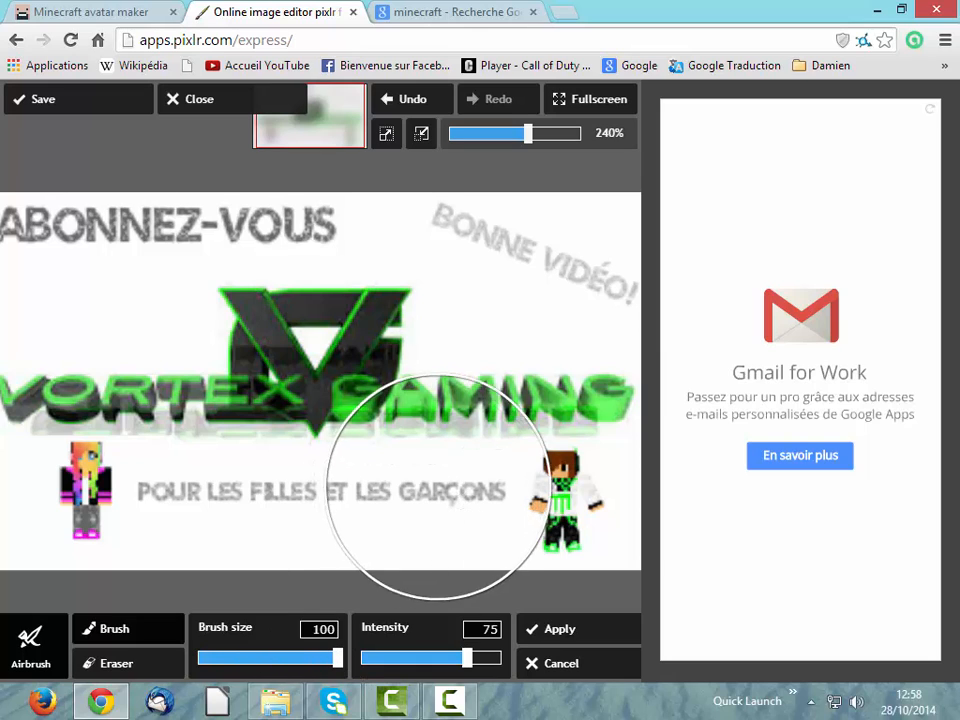
{"action": "mouse_move", "coordinate": [463, 667]}
{"action": "left_mouse_down"}
{"action": "mouse_move", "coordinate": [500, 660]}
{"action": "mouse_move", "coordinate": [360, 660]}
{"action": "left_mouse_up"}
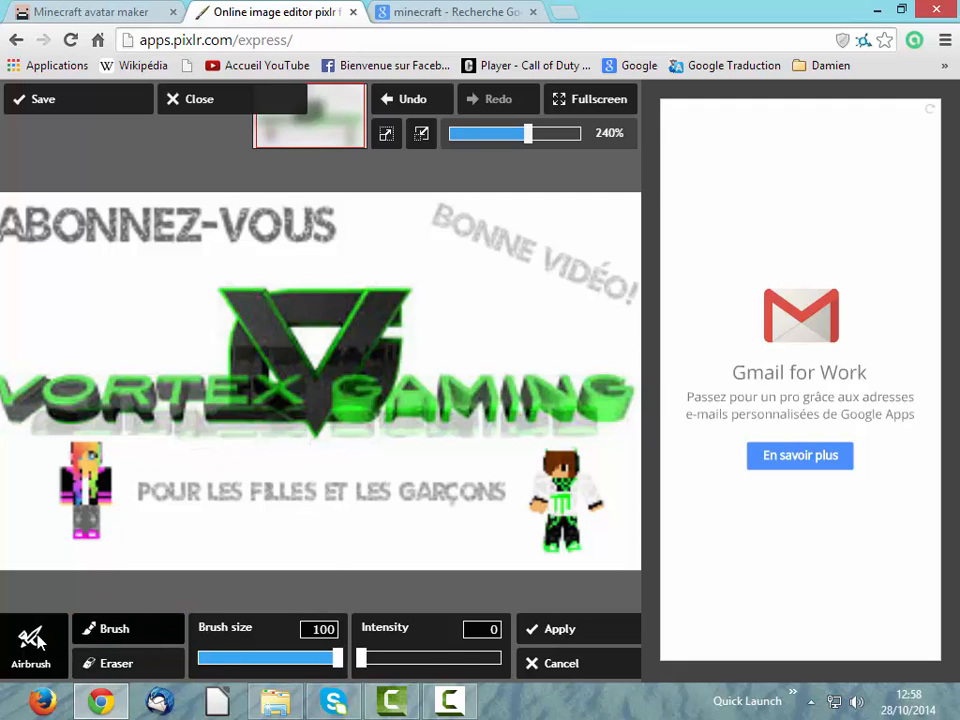
{"action": "left_click", "coordinate": [546, 663]}
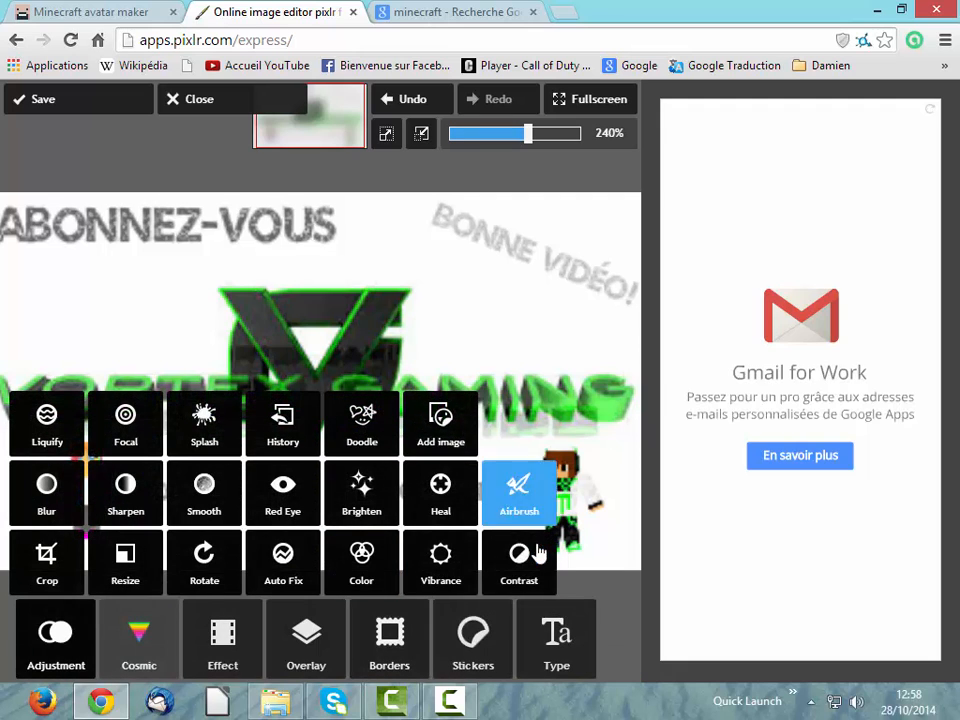
Try the Heal tool on the "Pour les filles et les garçons" line with brush sizes 250 and 3, and cancel it.
{"action": "left_click", "coordinate": [449, 499]}
{"action": "left_click", "coordinate": [380, 515]}
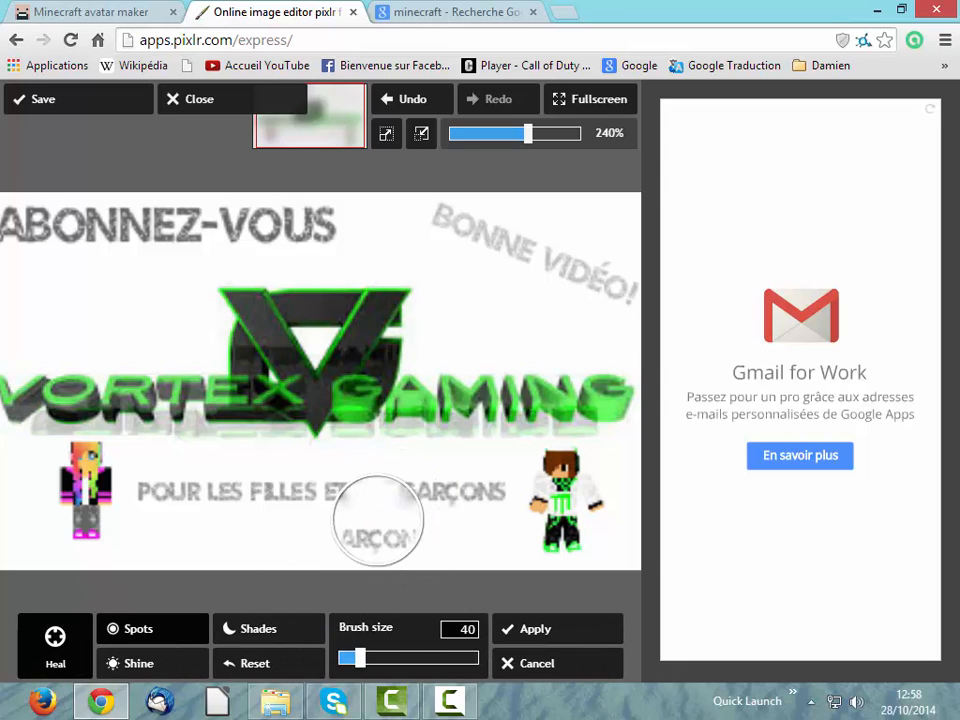
{"action": "left_click_drag", "start_coordinate": [360, 662], "coordinate": [477, 658]}
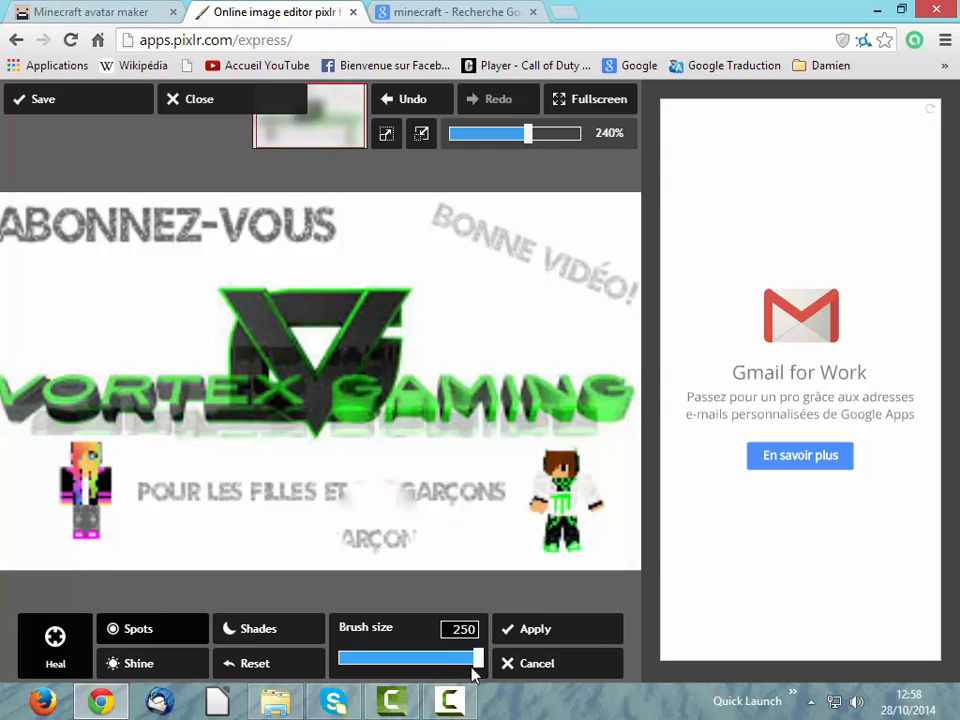
{"action": "left_click_drag", "start_coordinate": [474, 669], "coordinate": [310, 666]}
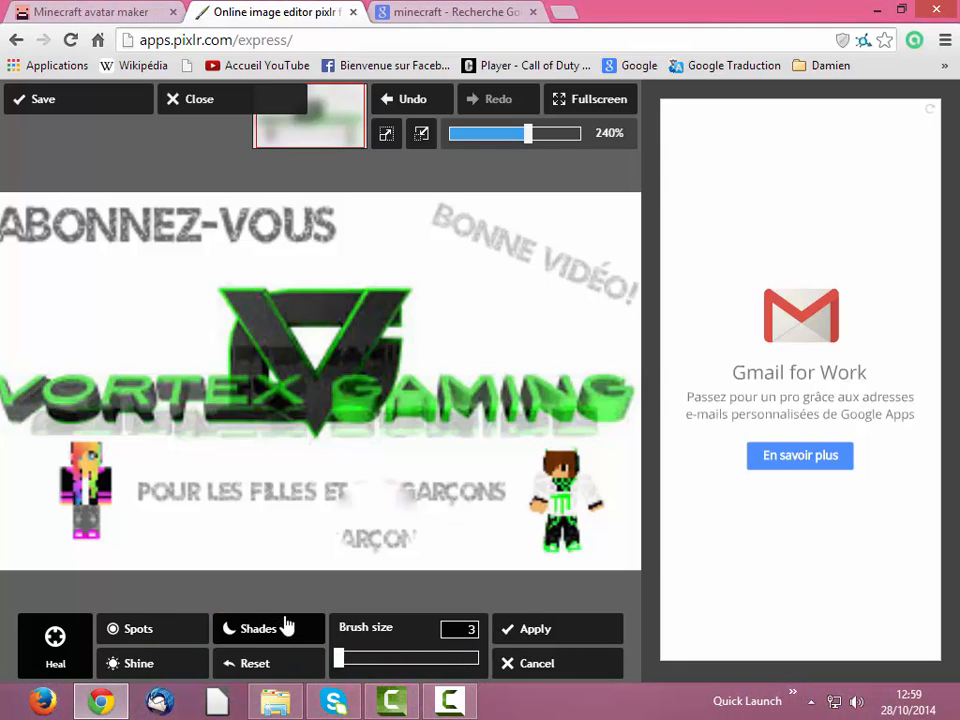
{"action": "right_click", "coordinate": [369, 494]}
{"action": "left_click", "coordinate": [420, 488]}
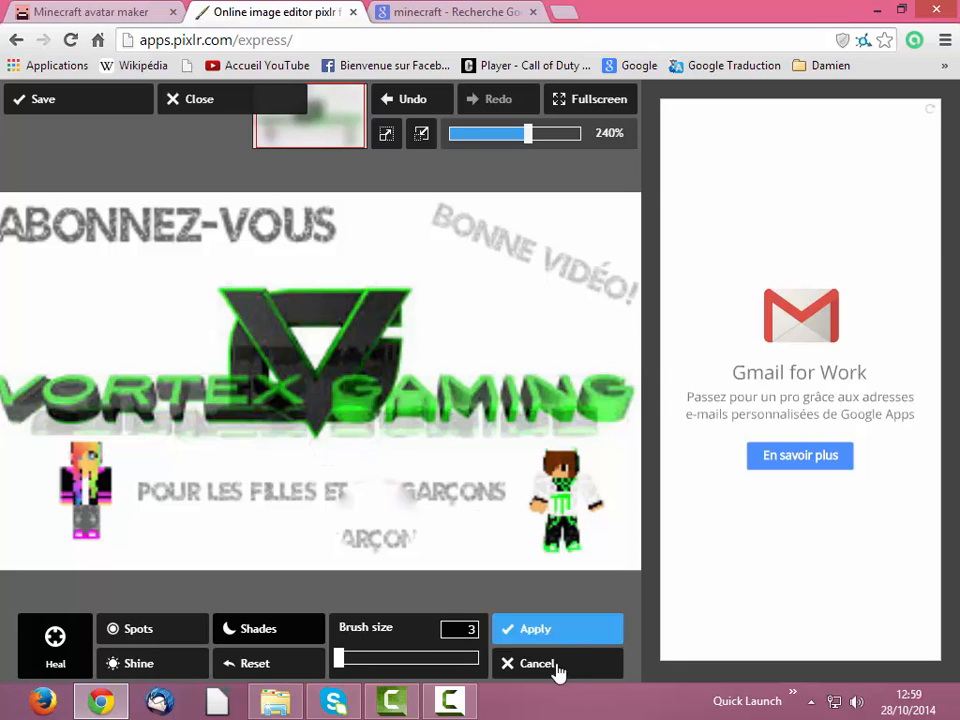
{"action": "left_click", "coordinate": [527, 664]}
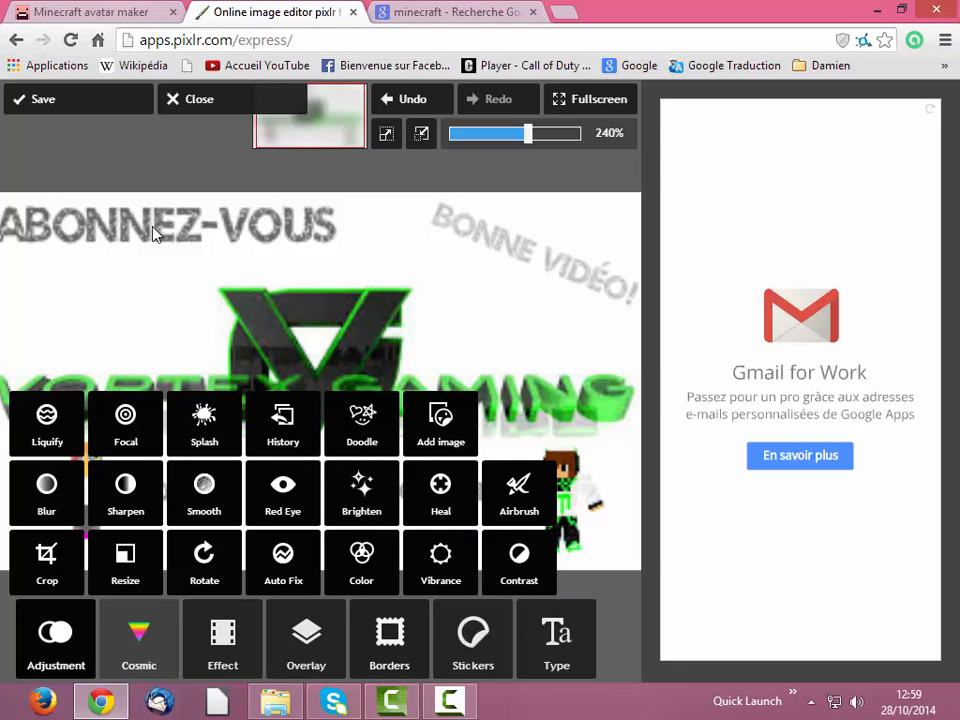
View the banner's save options without saving, and close the Pixlr, Google Images and Minecraft avatar maker pages.
{"action": "left_click", "coordinate": [84, 104]}
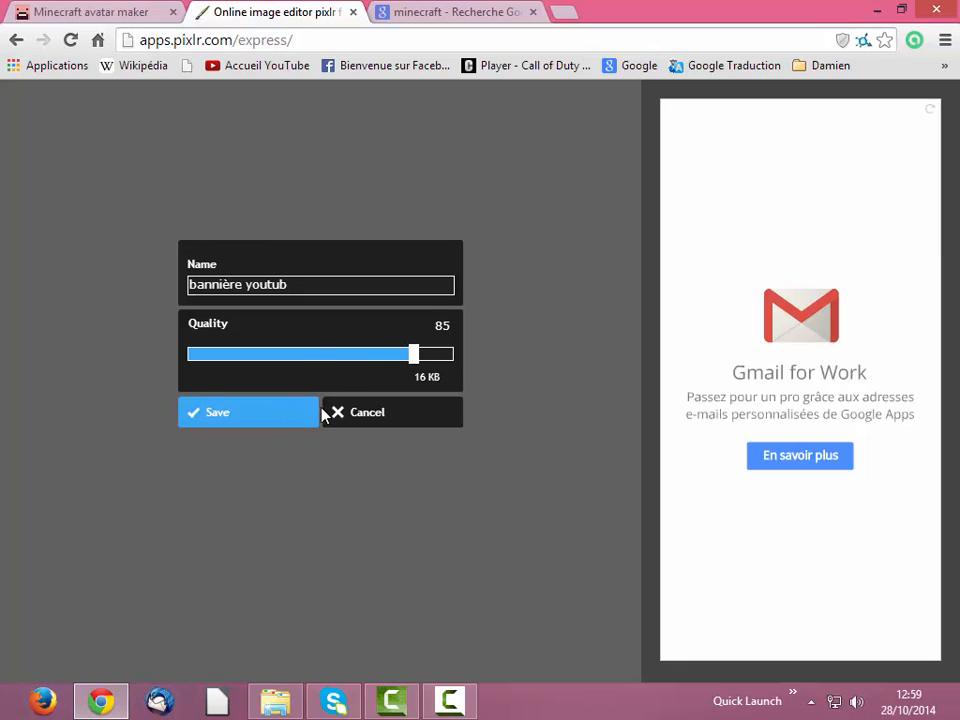
{"action": "left_click", "coordinate": [354, 418]}
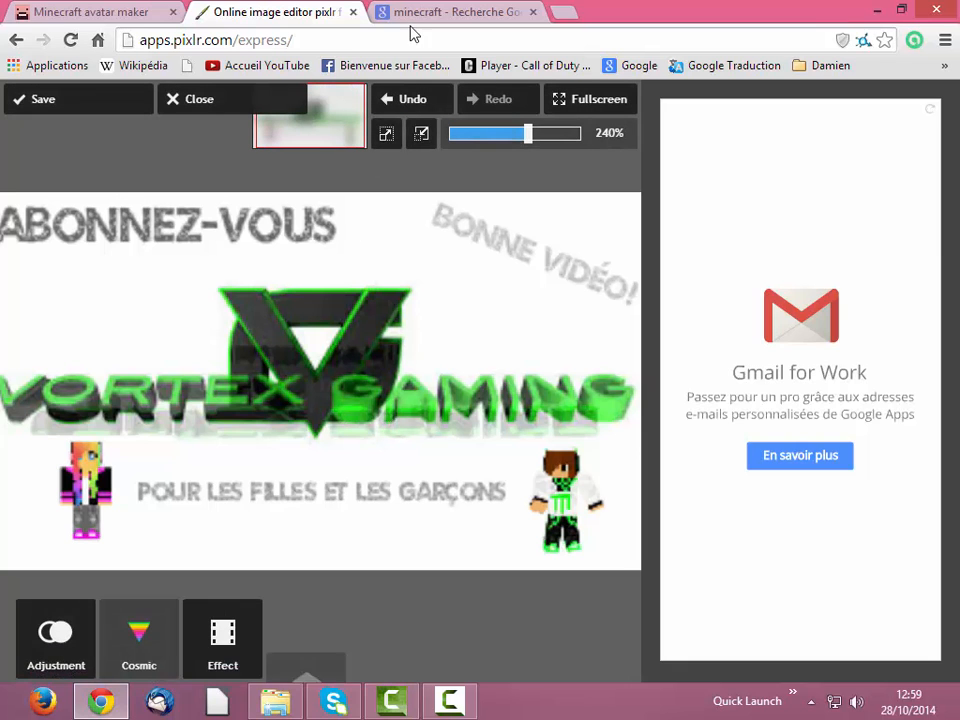
{"action": "left_click", "coordinate": [352, 12]}
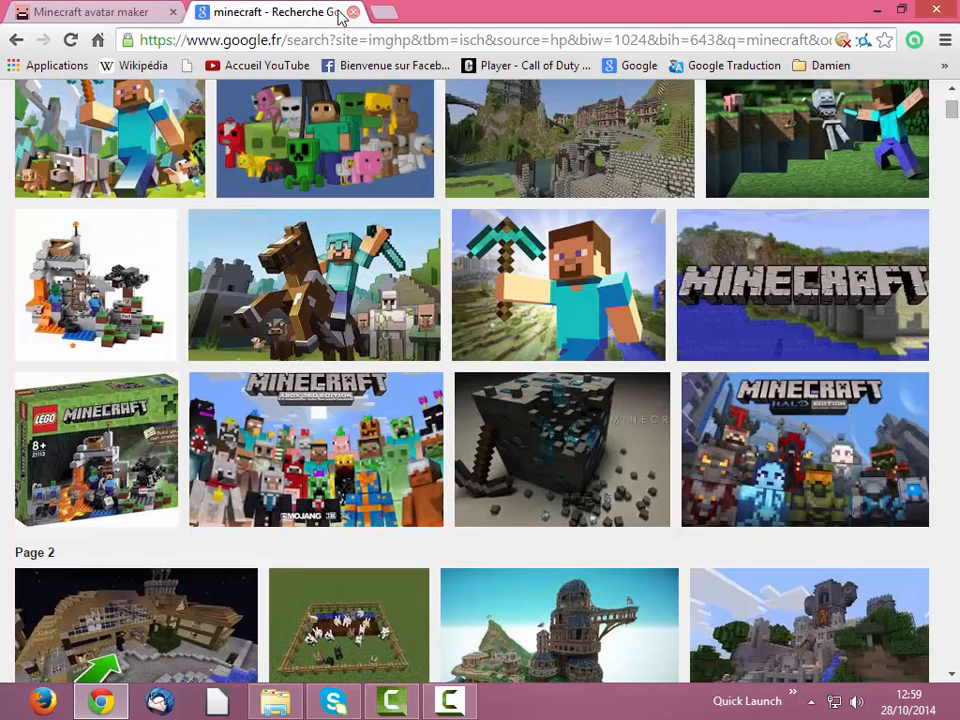
{"action": "left_click", "coordinate": [353, 13]}
{"action": "left_click", "coordinate": [173, 13]}
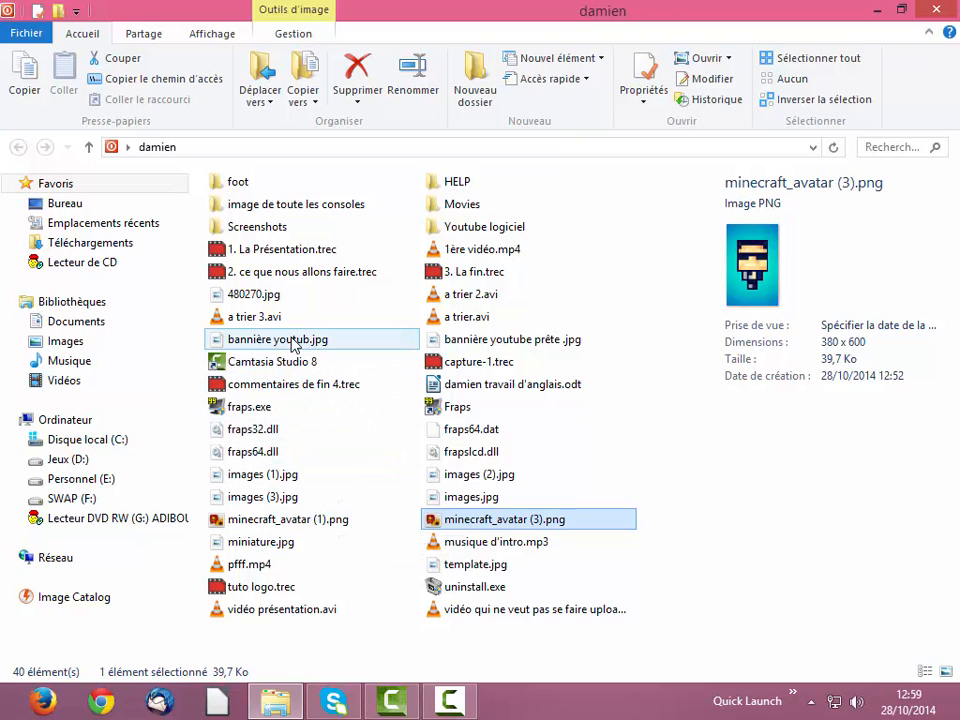
Open bannière youtub.jpg from the personal folder in Paint and resize it to 270% horizontally and vertically, keeping the proportions.
{"action": "right_click", "coordinate": [293, 339]}
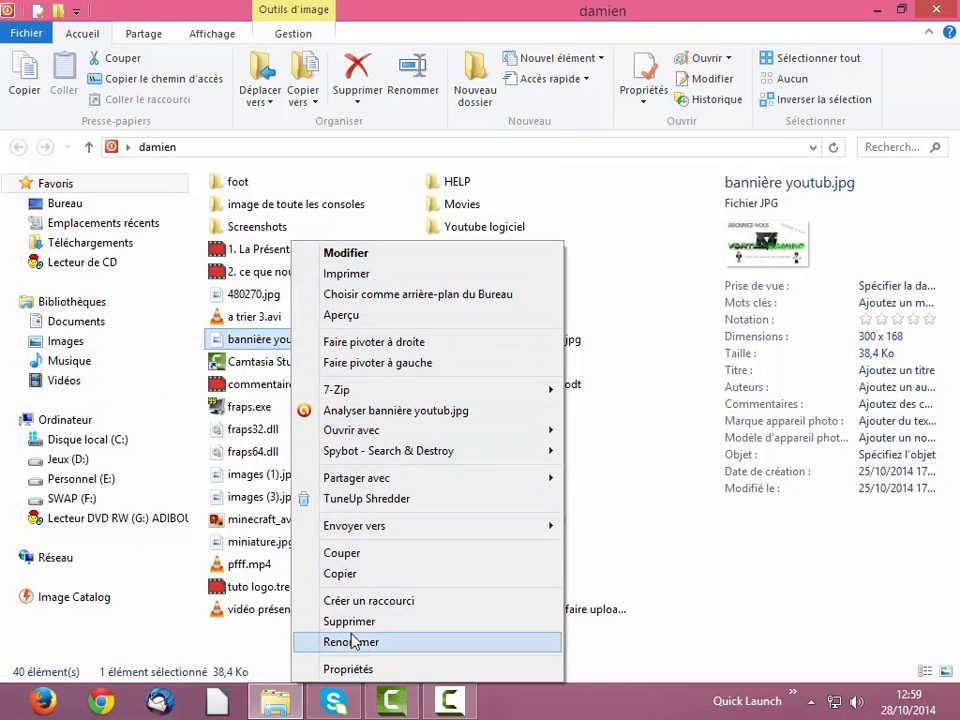
{"action": "left_click", "coordinate": [352, 253]}
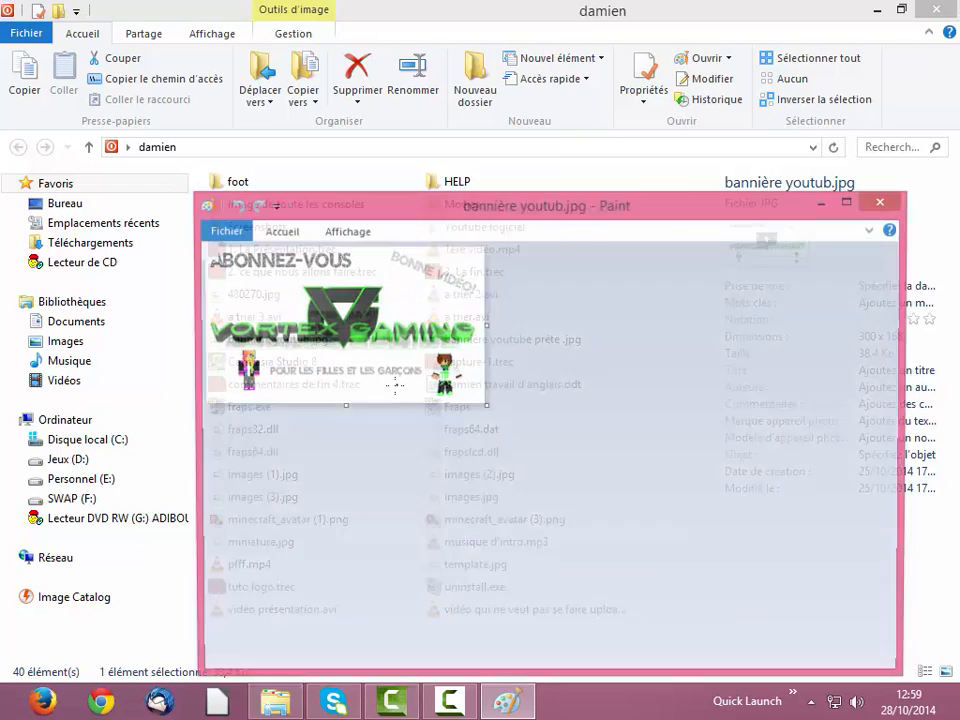
{"action": "left_click", "coordinate": [266, 236]}
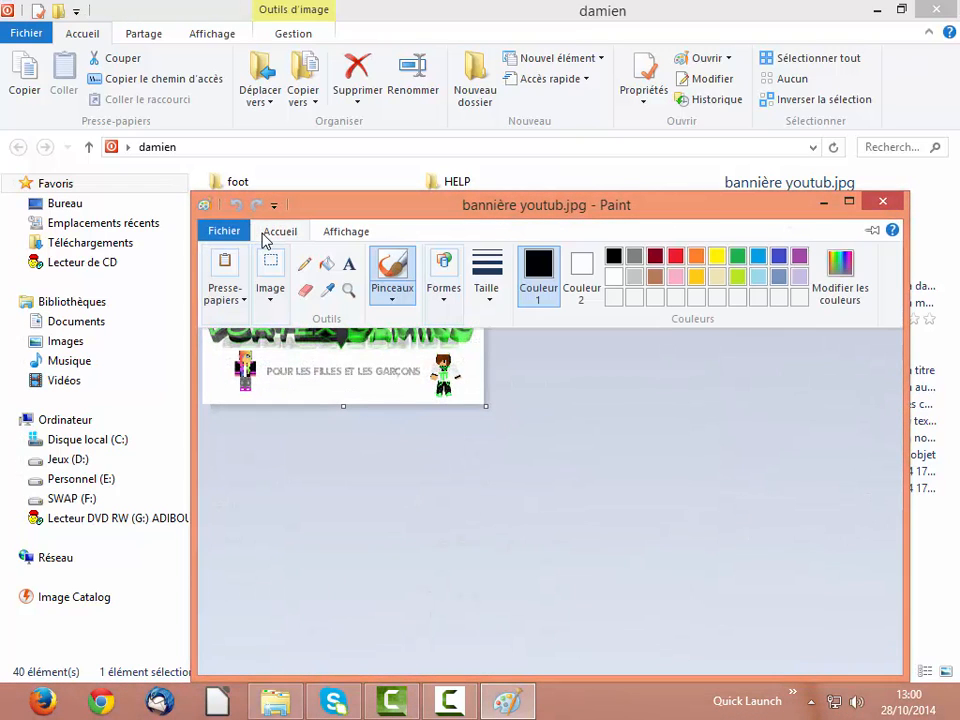
{"action": "left_click", "coordinate": [272, 300]}
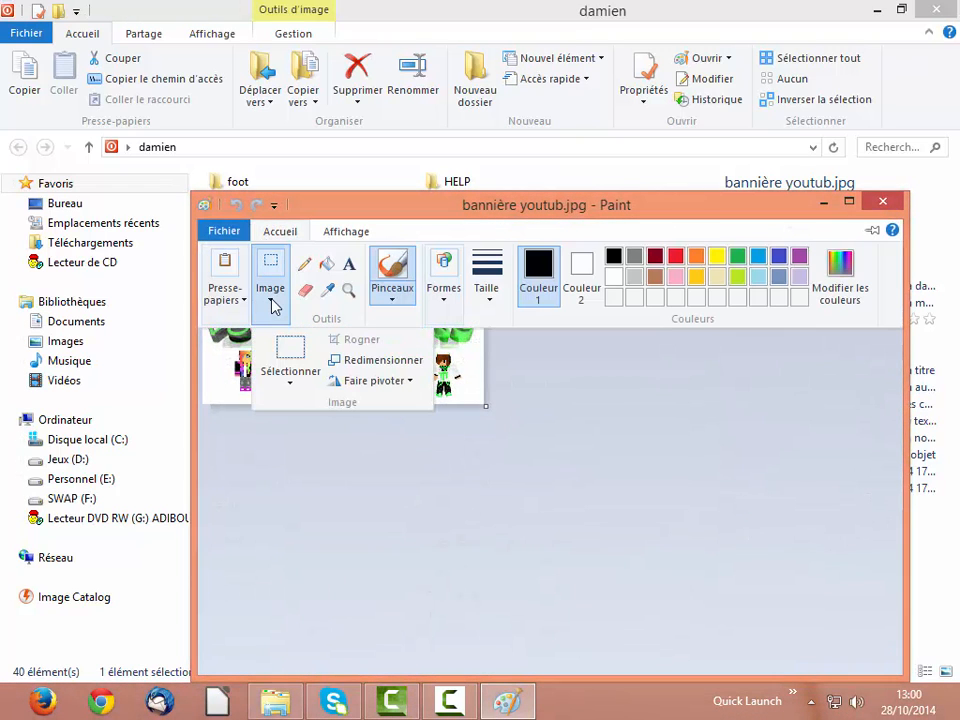
{"action": "left_click", "coordinate": [372, 361]}
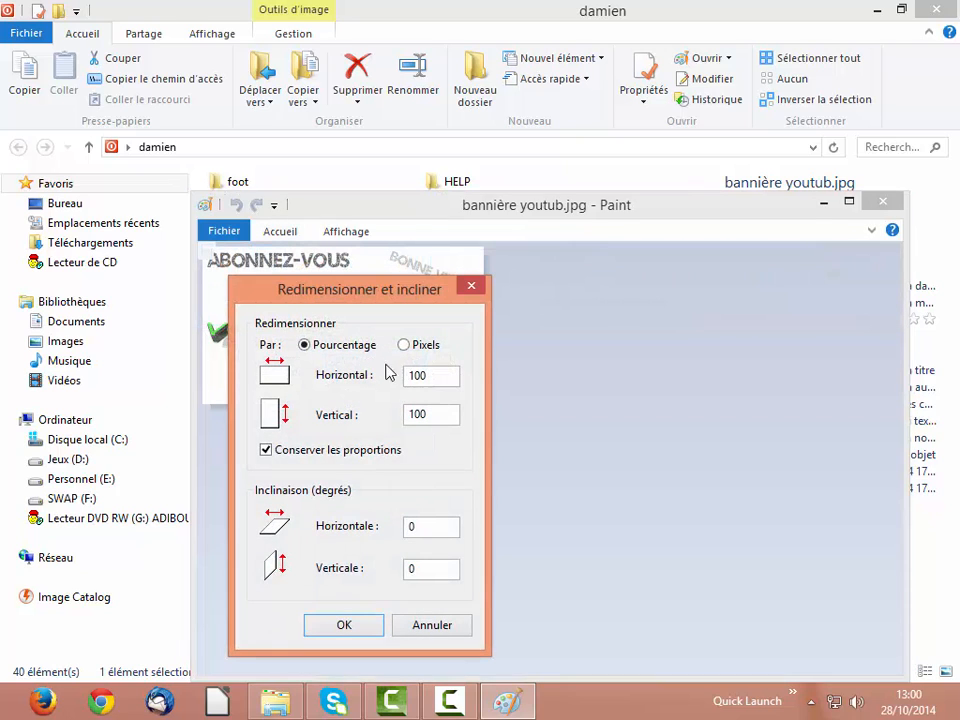
{"action": "left_click_drag", "start_coordinate": [439, 375], "coordinate": [326, 387]}
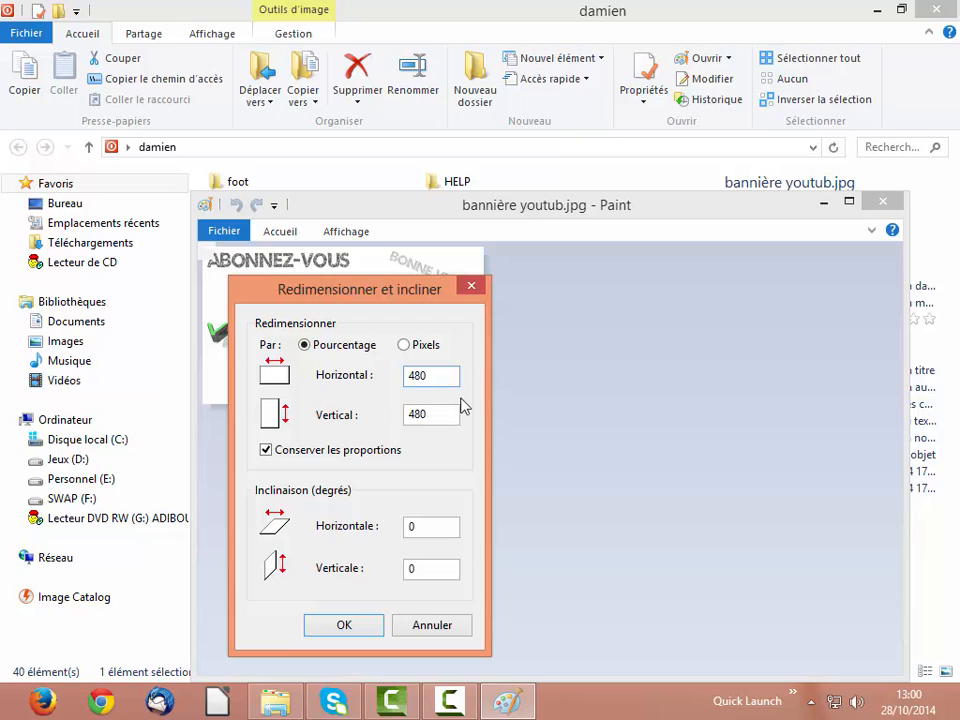
{"action": "left_click_drag", "start_coordinate": [428, 414], "coordinate": [303, 420]}
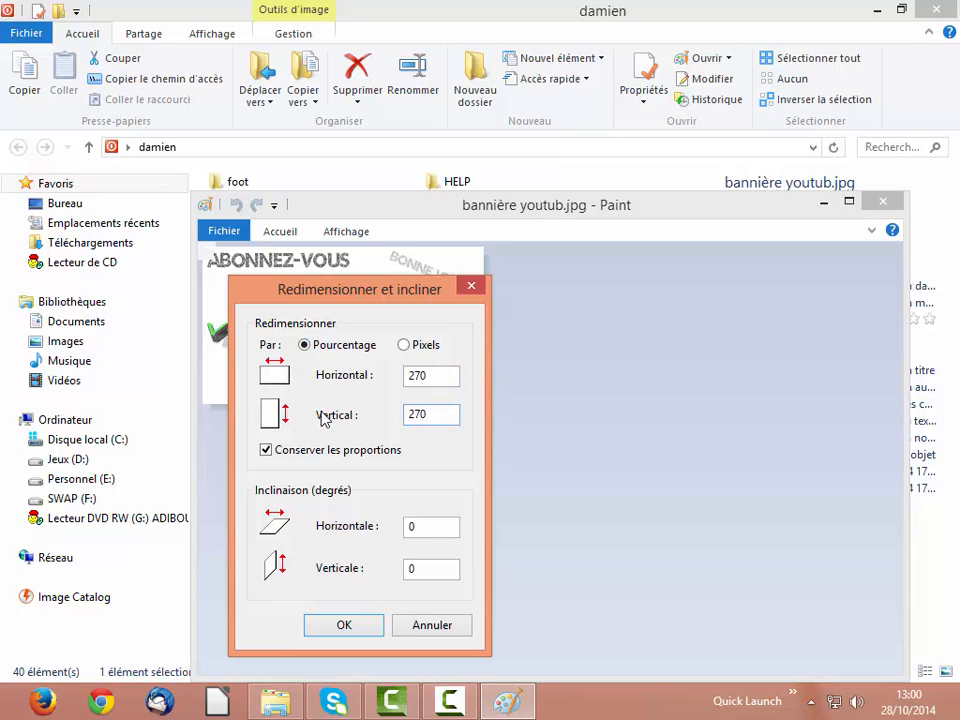
{"action": "left_click", "coordinate": [344, 625]}
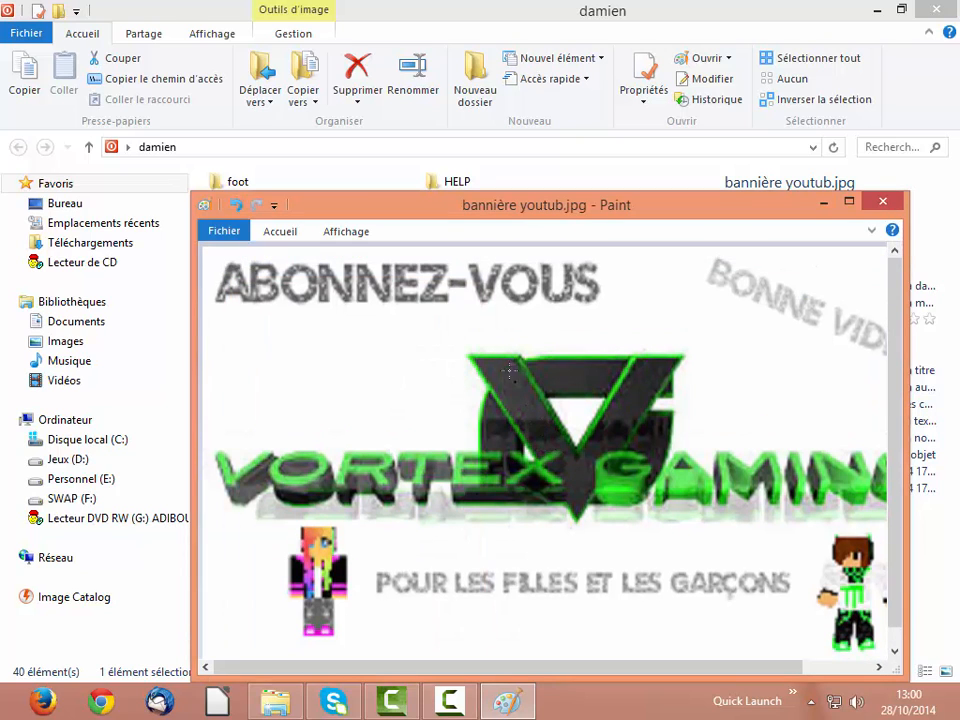
Examine the resized banner in Paint, temporarily stretching the window to full height and repositioning it over the folder.
{"action": "scroll", "coordinate": [510, 383], "scroll_direction": "down", "scroll_amount": 1}
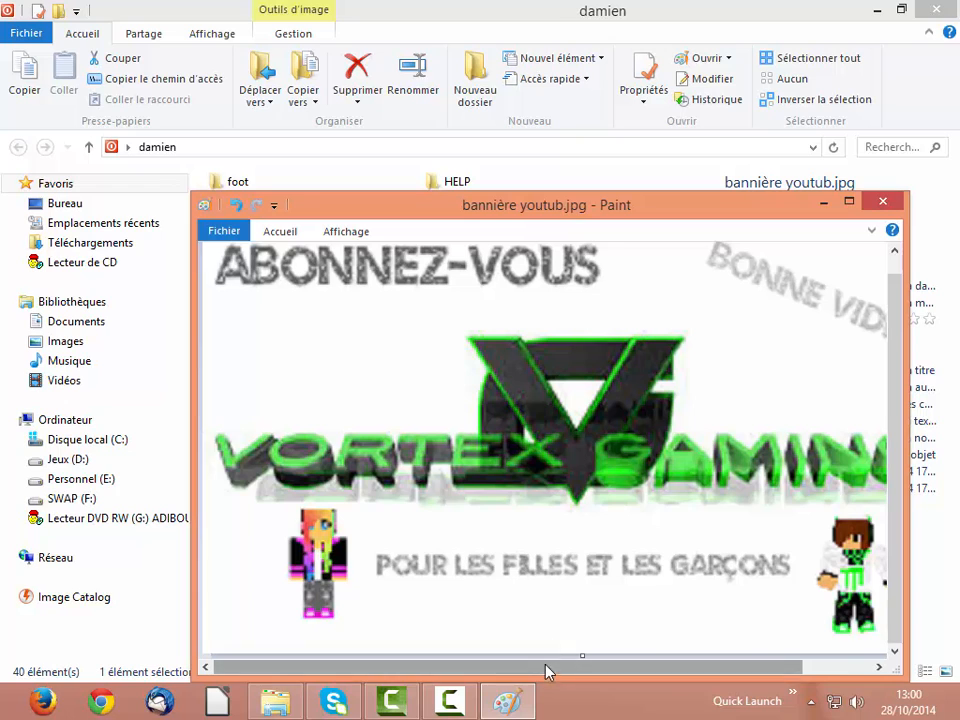
{"action": "mouse_move", "coordinate": [549, 669]}
{"action": "left_mouse_down"}
{"action": "mouse_move", "coordinate": [748, 652]}
{"action": "mouse_move", "coordinate": [401, 671]}
{"action": "left_mouse_up"}
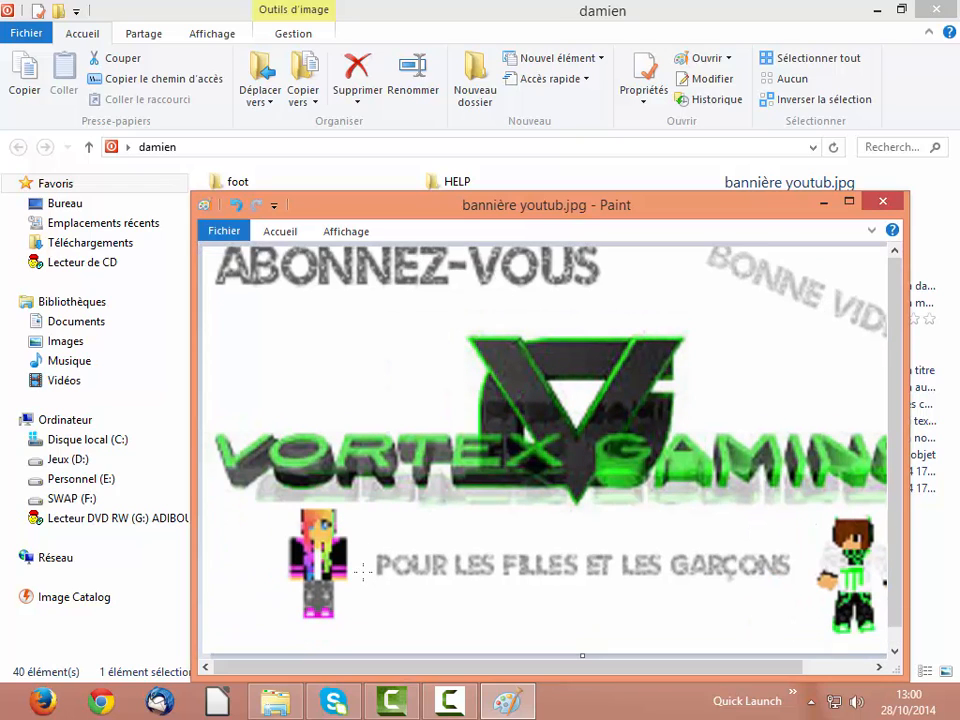
{"action": "left_click_drag", "start_coordinate": [362, 676], "coordinate": [395, 680]}
{"action": "double_click", "coordinate": [395, 680]}
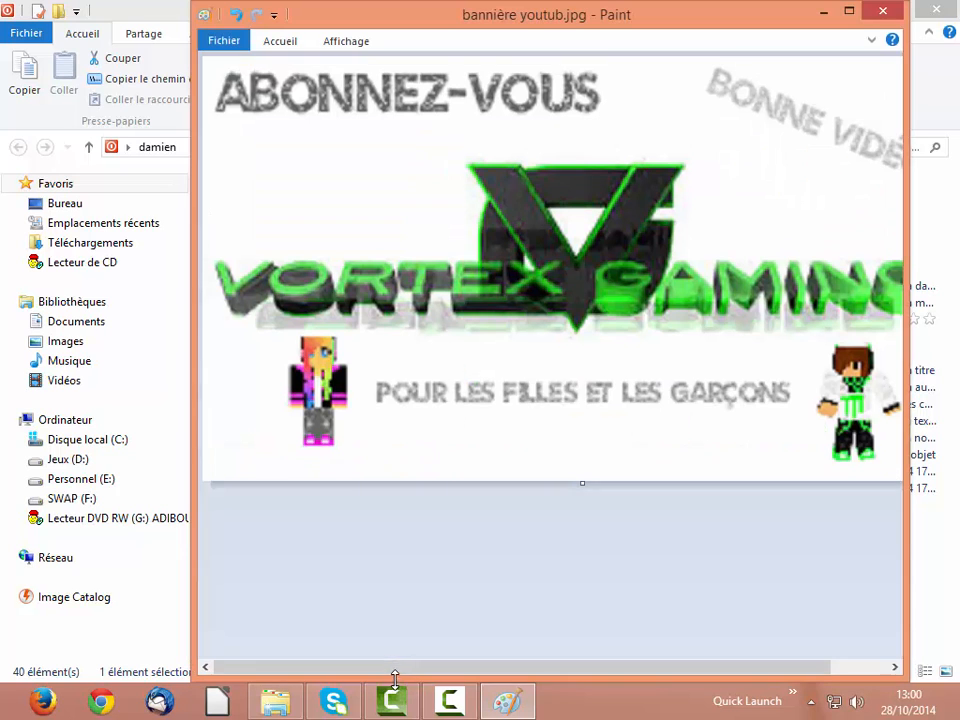
{"action": "left_click_drag", "start_coordinate": [518, 8], "coordinate": [437, 82]}
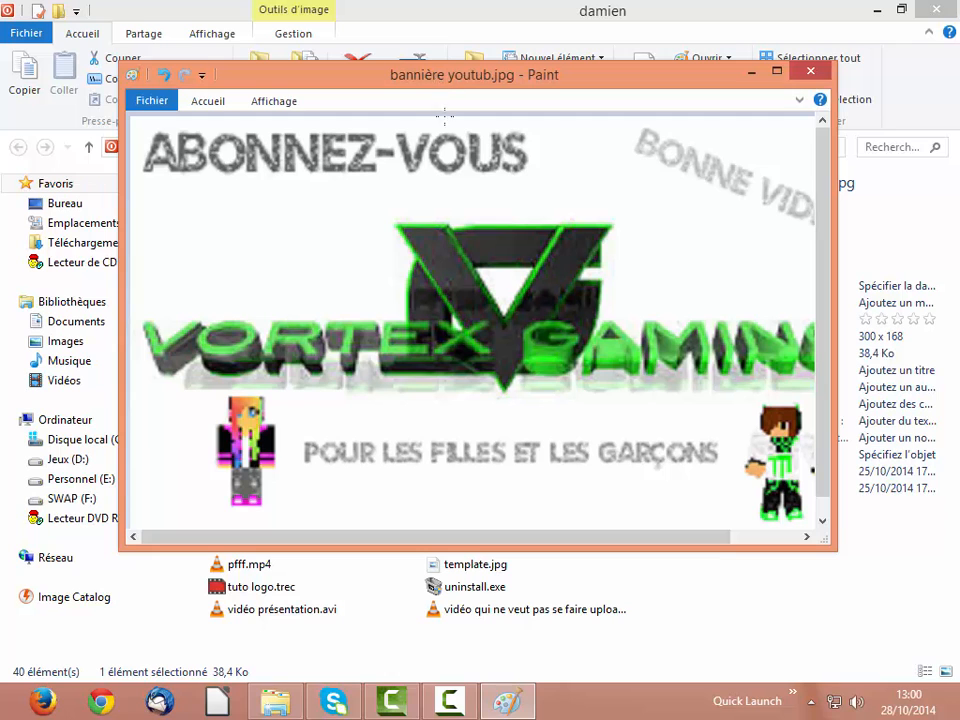
Close the resized banner in Paint without saving the changes.
{"action": "left_click", "coordinate": [810, 71]}
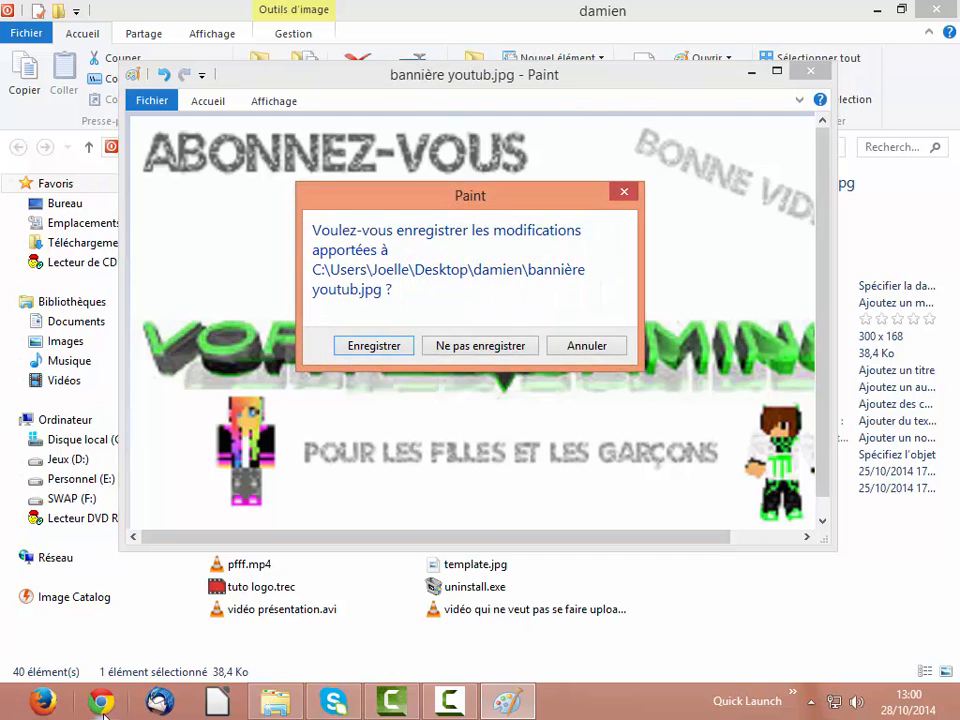
{"action": "left_click", "coordinate": [480, 345]}
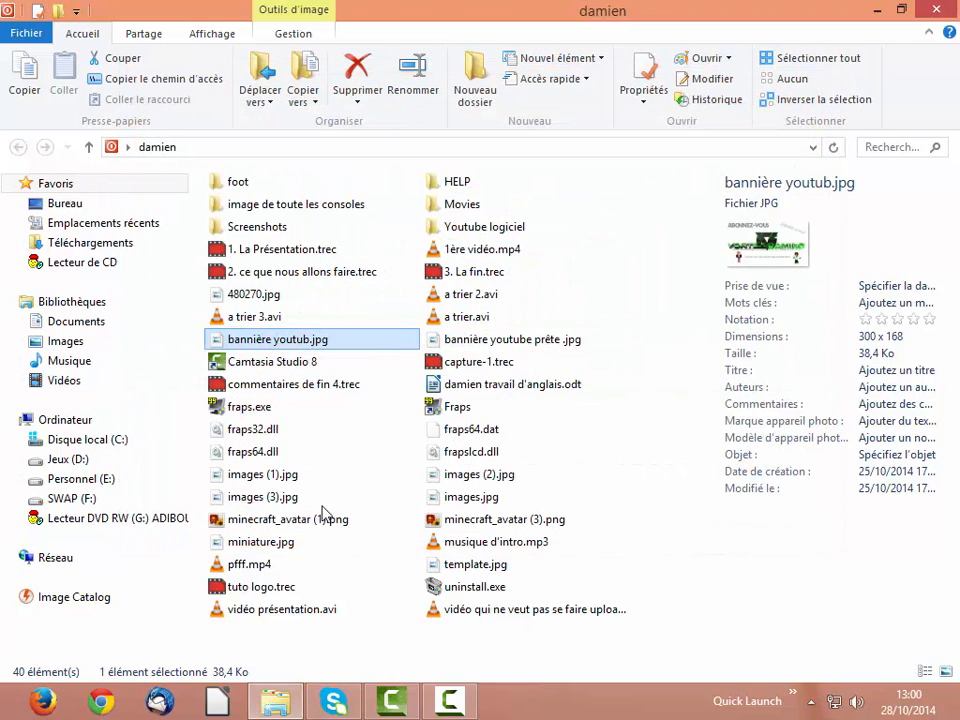
Switch to Chrome, open the Vortex_Gamers Google+ page from the YouTube account, and look over its banner and YouTube videos.
{"action": "left_click", "coordinate": [107, 709]}
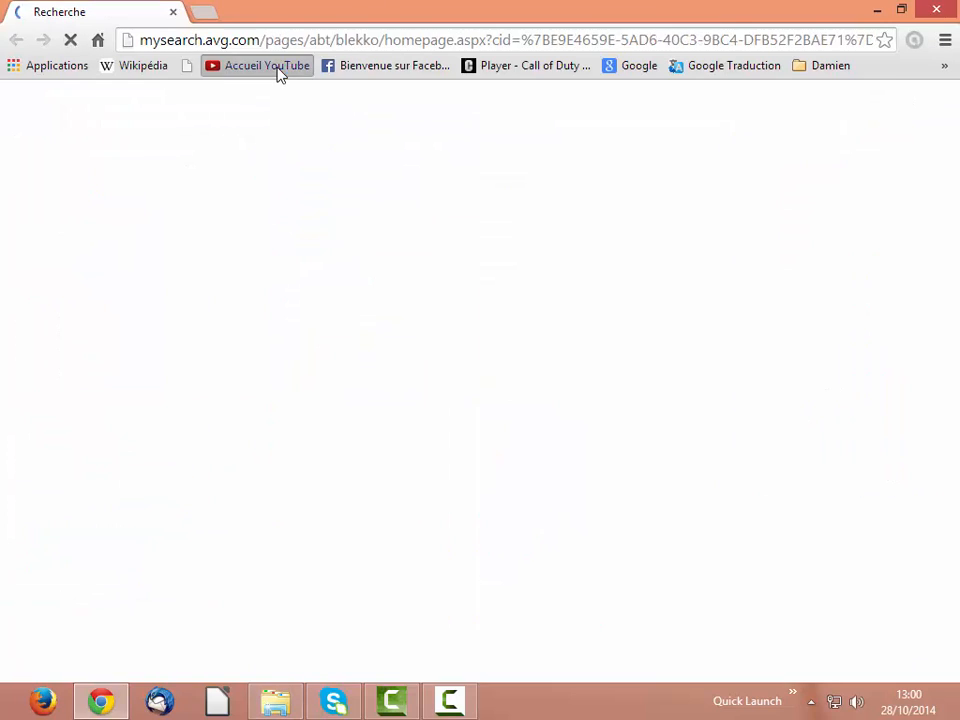
{"action": "left_click", "coordinate": [272, 66]}
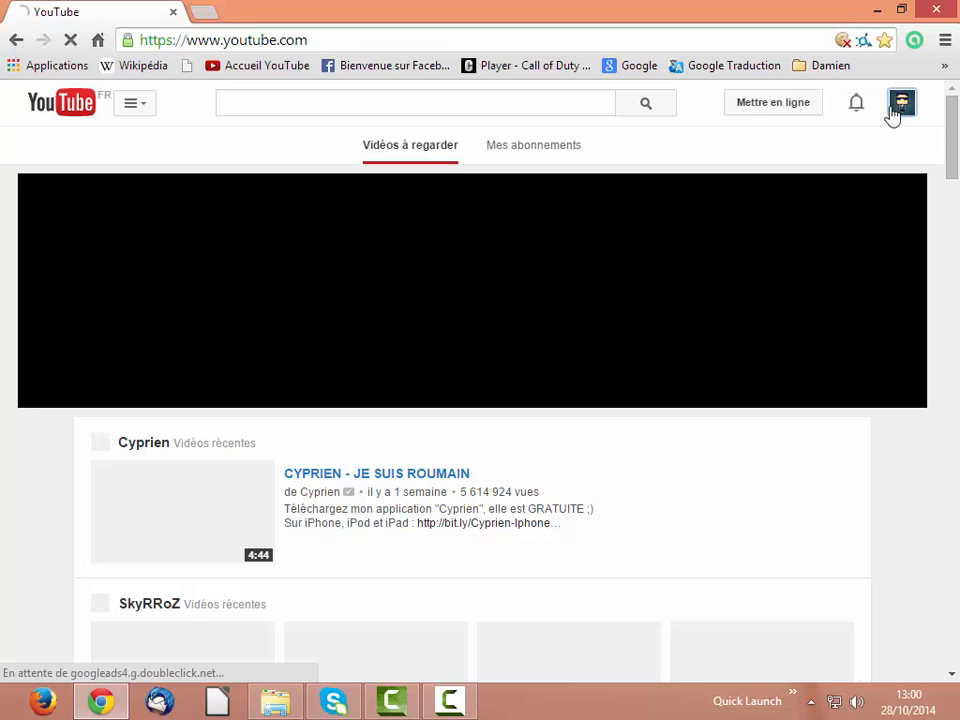
{"action": "left_click", "coordinate": [895, 112]}
{"action": "left_click", "coordinate": [716, 212]}
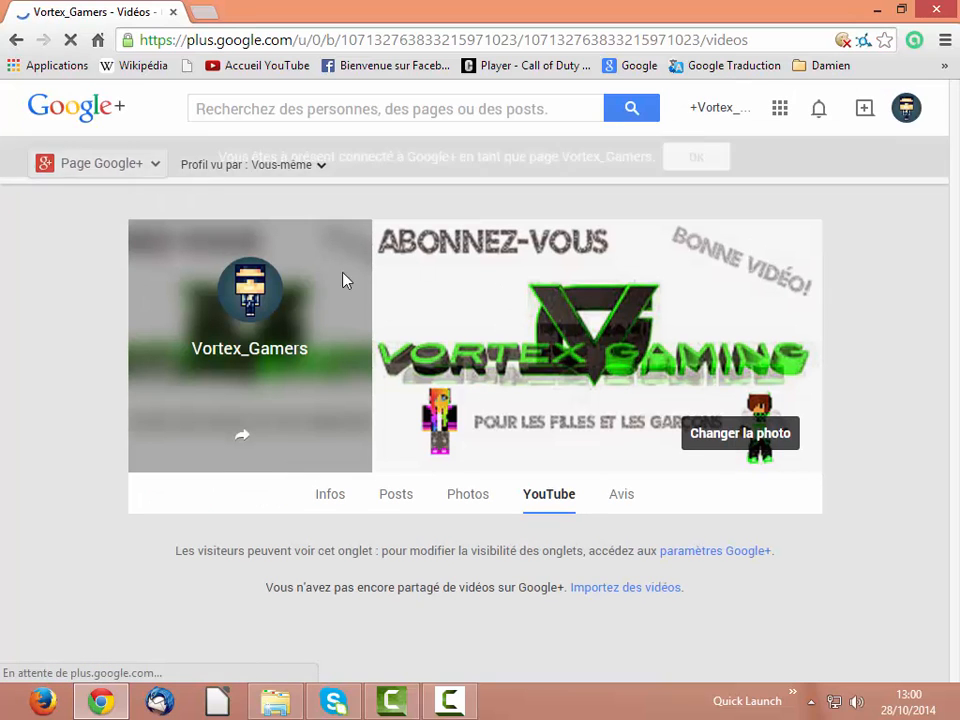
{"action": "mouse_move", "coordinate": [559, 388]}
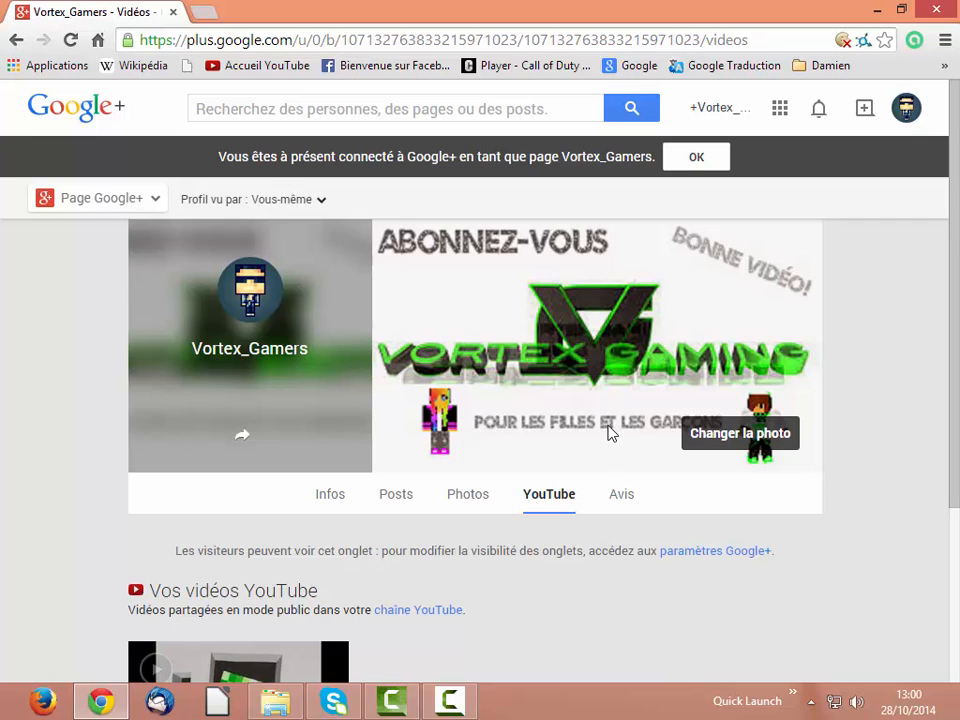
{"action": "scroll", "coordinate": [610, 431], "scroll_direction": "down", "scroll_amount": 1}
{"action": "scroll", "coordinate": [606, 431], "scroll_direction": "down", "scroll_amount": 2}
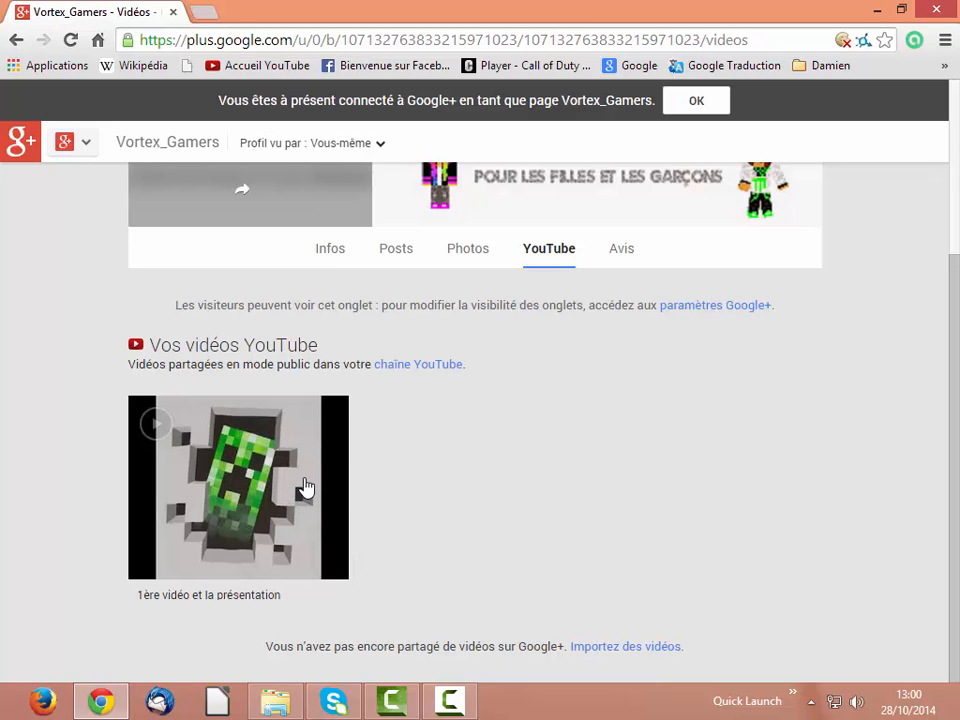
{"action": "scroll", "coordinate": [375, 469], "scroll_direction": "up", "scroll_amount": 3}
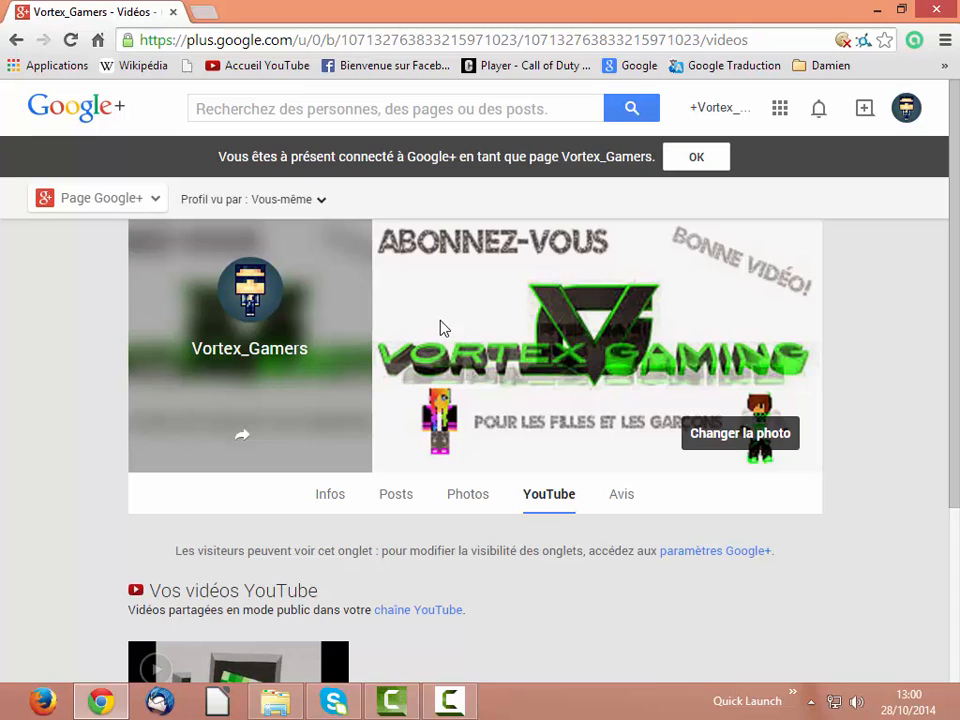